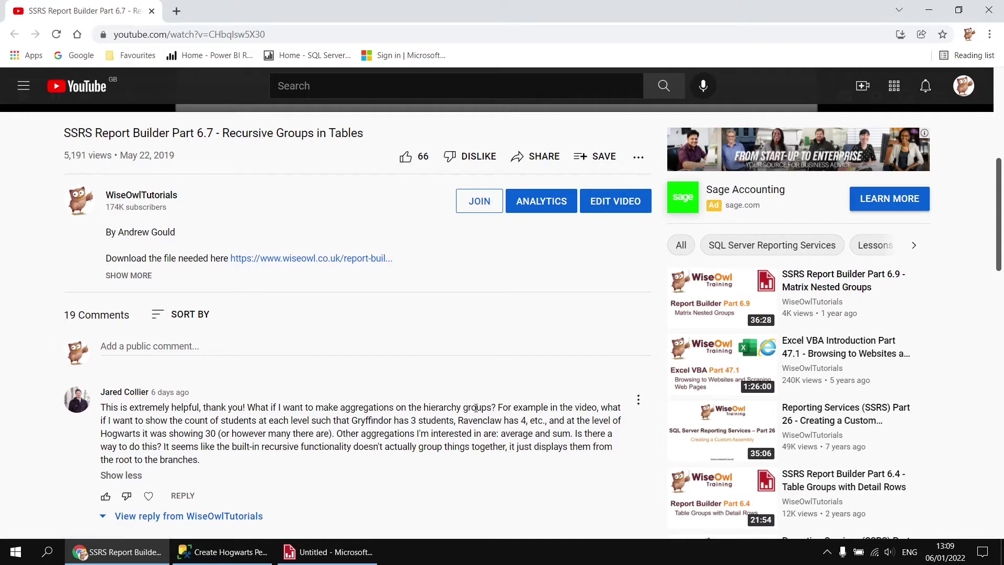
# - Read the viewer's comment asking for count, average and sum aggregations on recursive hierarchy groups
pyautogui.moveTo(500, 433); pyautogui.dragTo(570, 436)
pyautogui.click(441, 371)
# - Switch to SQL Server Management Studio and review the script that creates the Hogwarts database and its School table
pyautogui.click(223, 552)
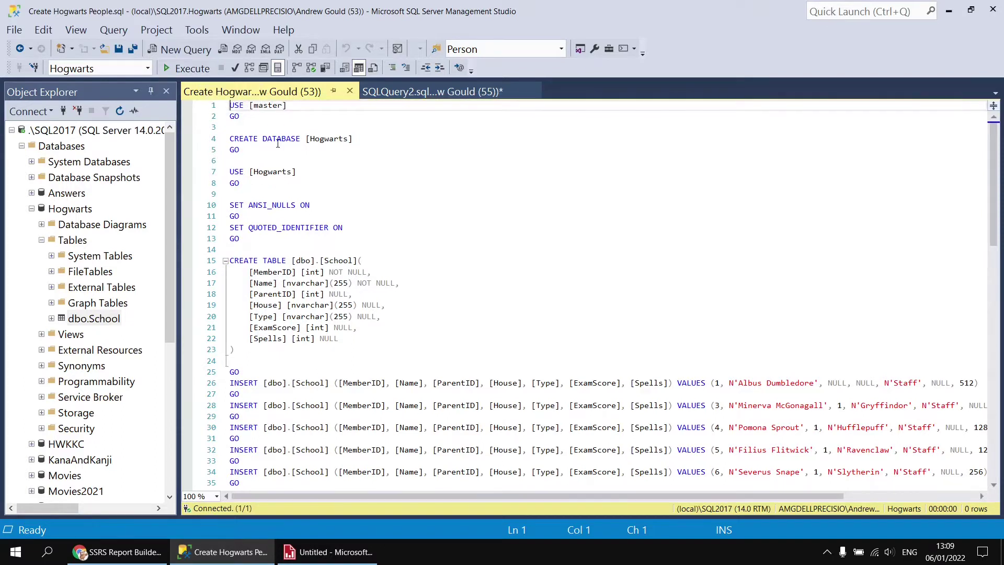
pyautogui.moveTo(302, 140); pyautogui.dragTo(364, 143)
pyautogui.moveTo(321, 262); pyautogui.dragTo(359, 261)
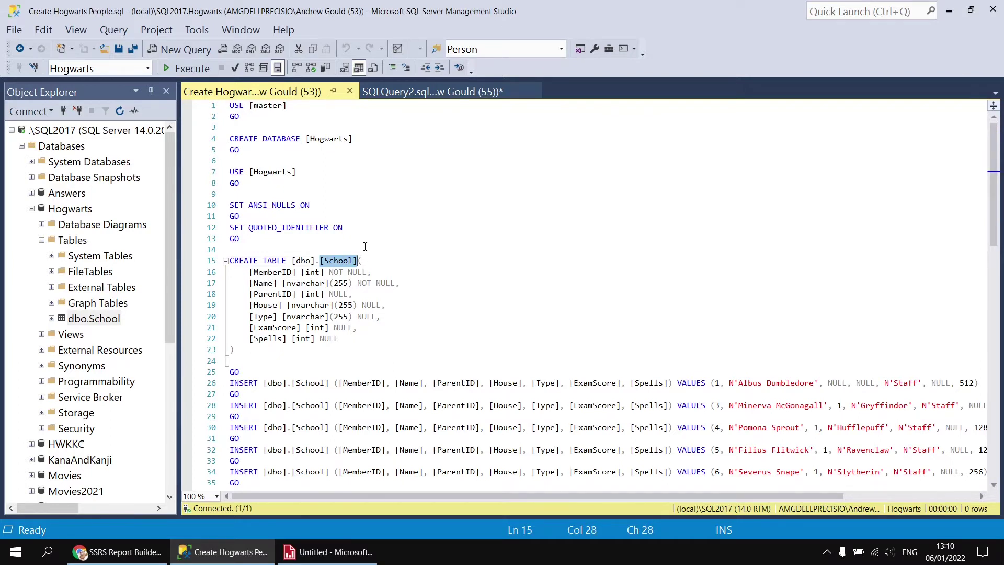
pyautogui.click(361, 246)
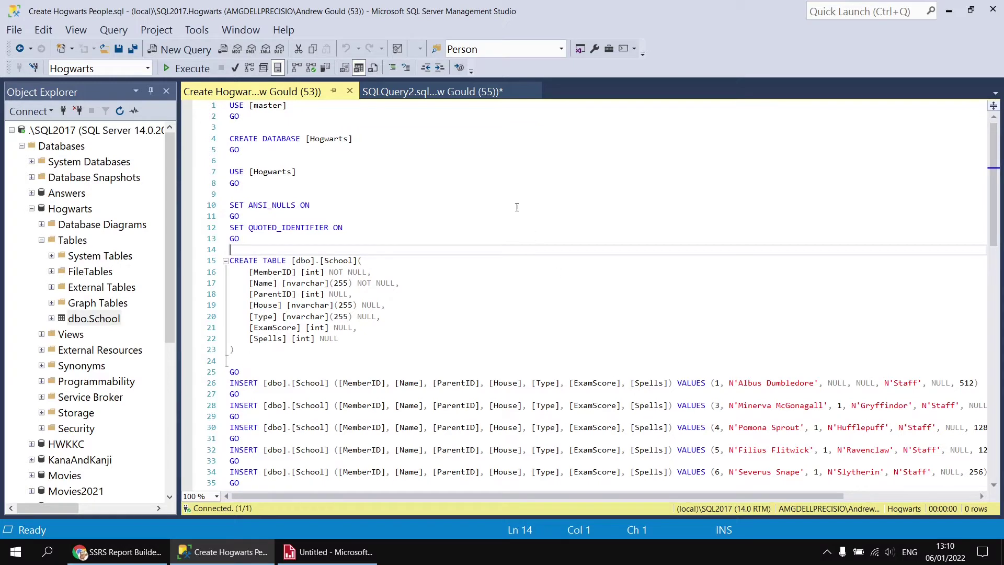
# - Open the School table query and examine how the staff and student rows in its results relate through MemberID and ParentID
pyautogui.click(427, 99)
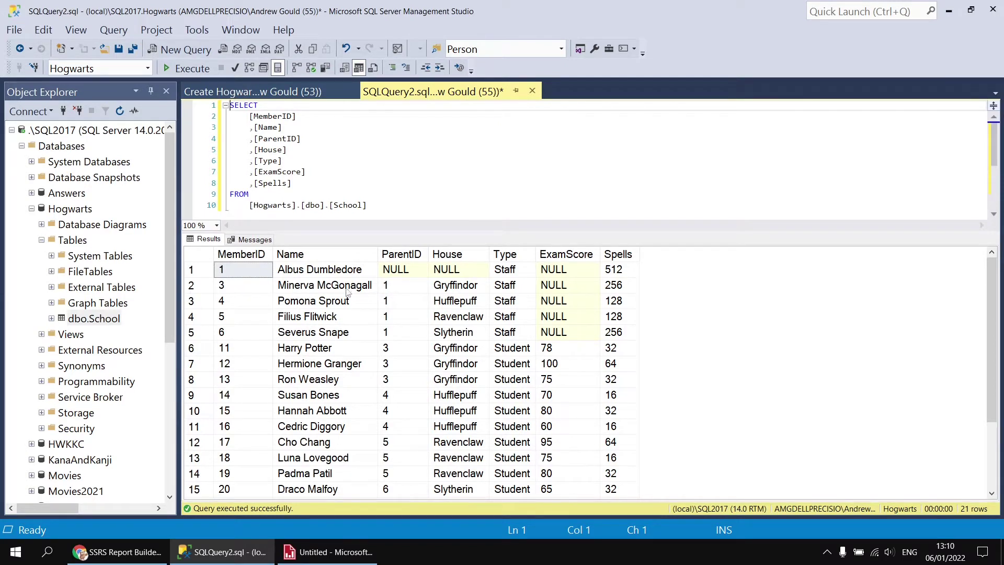
pyautogui.moveTo(307, 288); pyautogui.dragTo(310, 333)
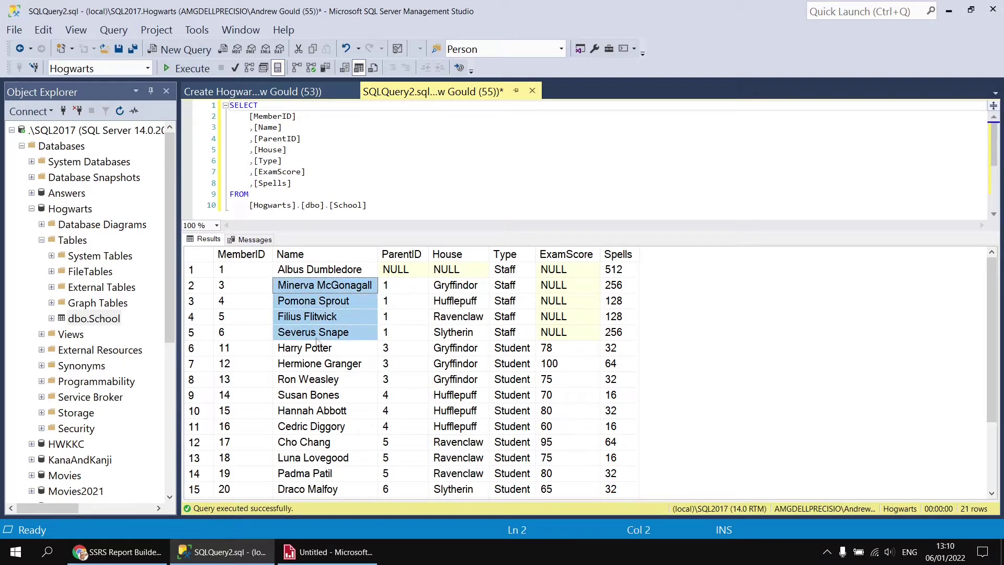
pyautogui.moveTo(317, 350); pyautogui.dragTo(321, 379)
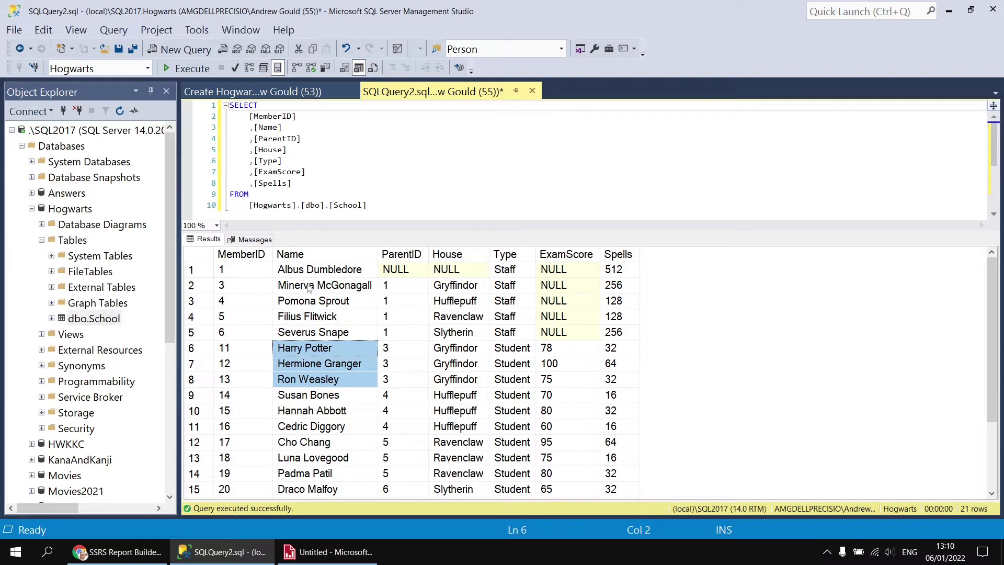
pyautogui.click(226, 272)
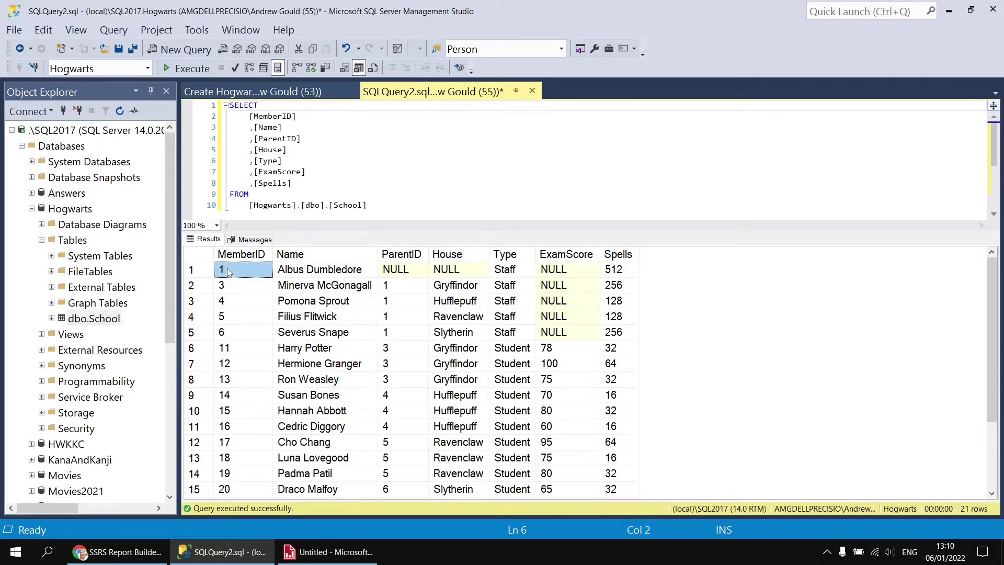
# - Switch to Report Builder and check the Hogwarts data source and the Wizards dataset
pyautogui.click(321, 552)
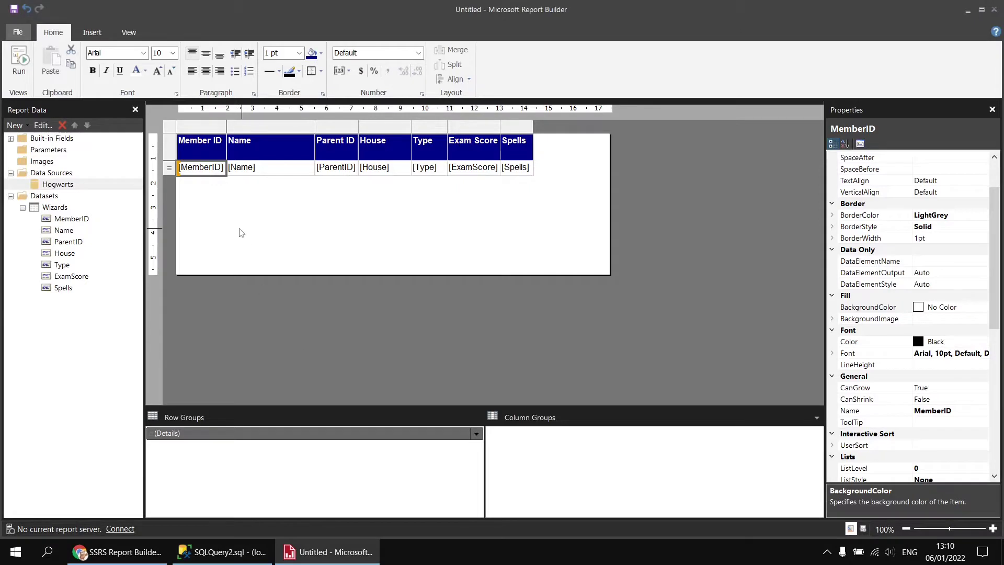
pyautogui.click(73, 187)
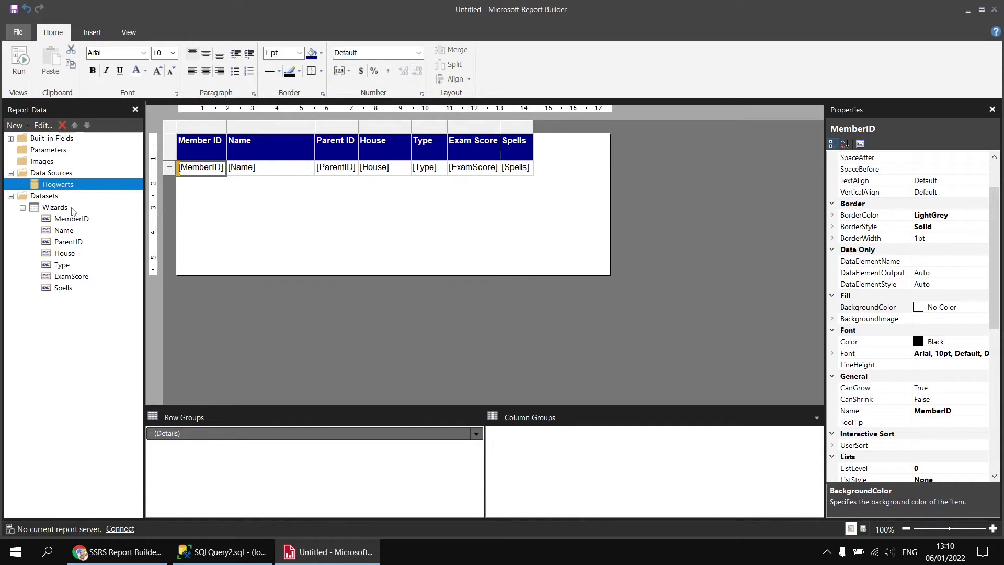
pyautogui.click(74, 208)
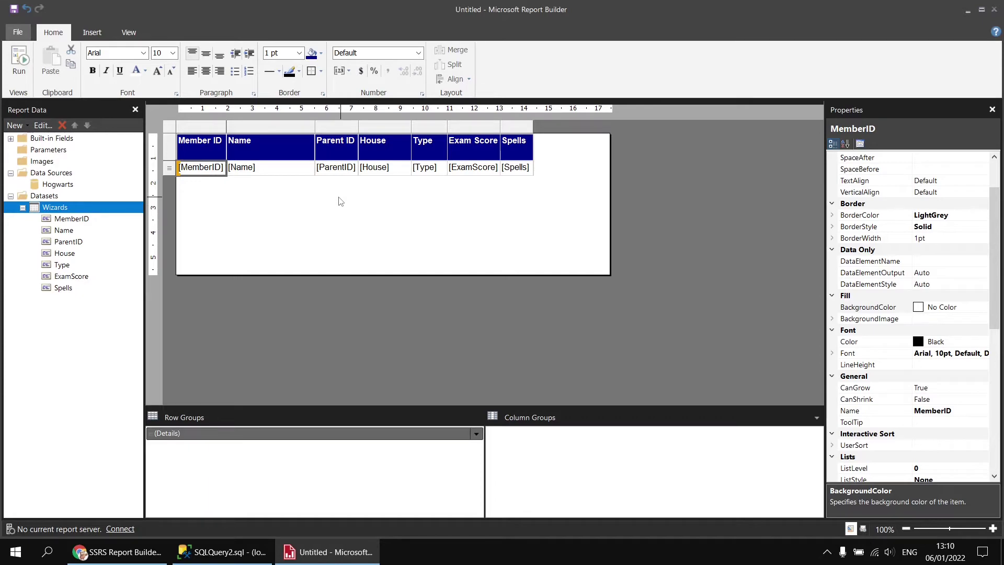
# - Preview the report and compare its rows with the School query results in SQL Server Management Studio
pyautogui.click(20, 65)
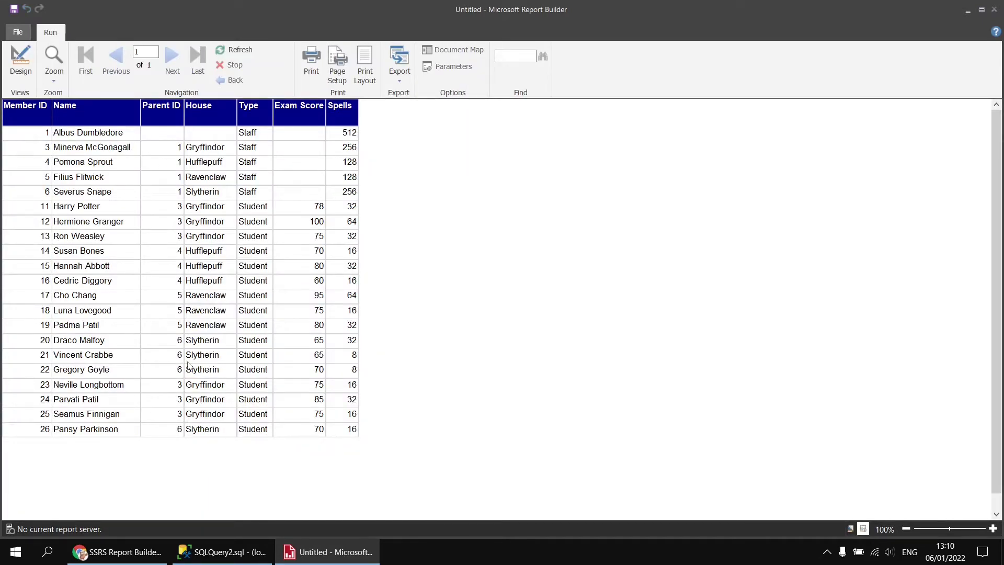
pyautogui.click(225, 552)
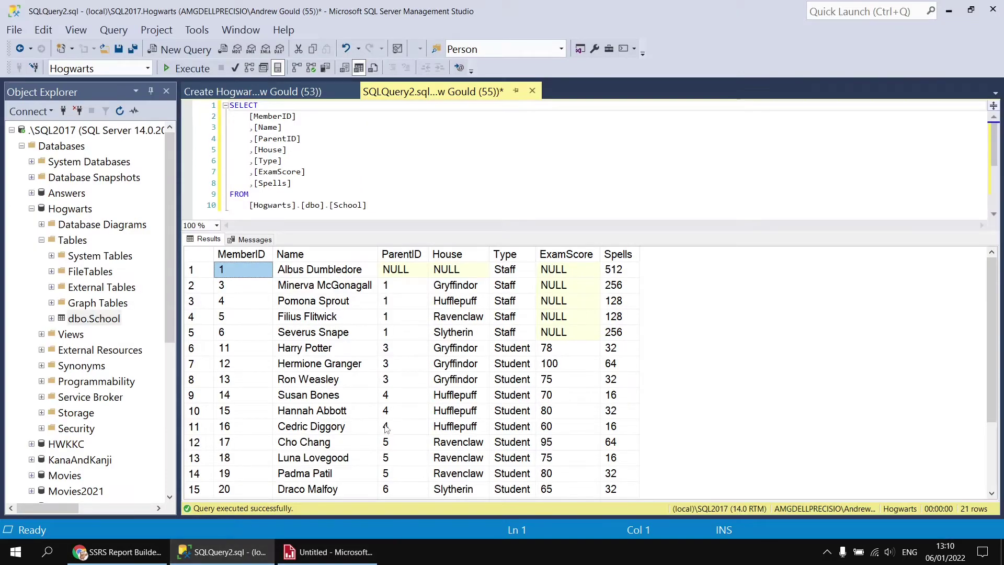
pyautogui.click(338, 551)
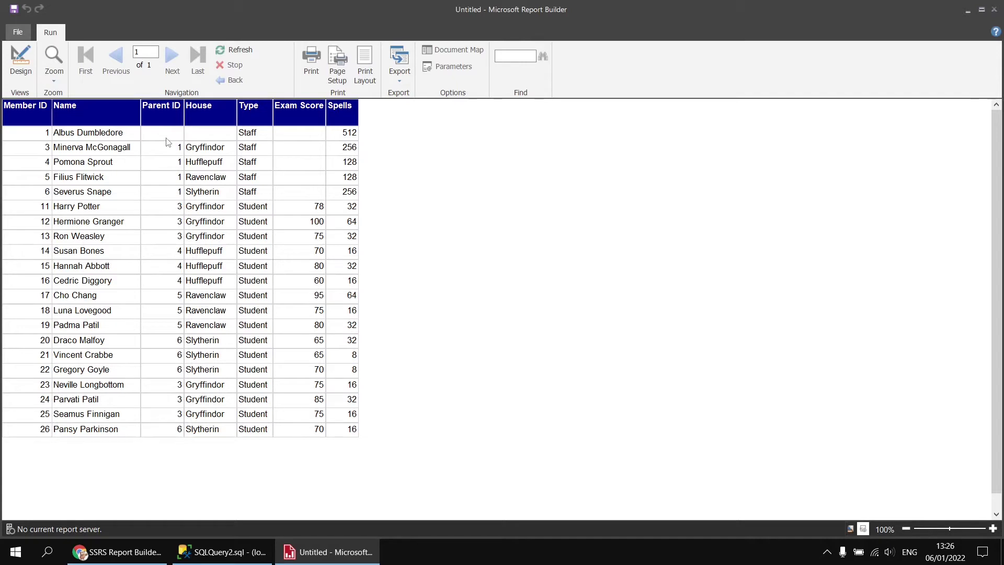
# - In the report design, rename the Details row group as People, group it on MemberID, and preview the report
pyautogui.click(21, 62)
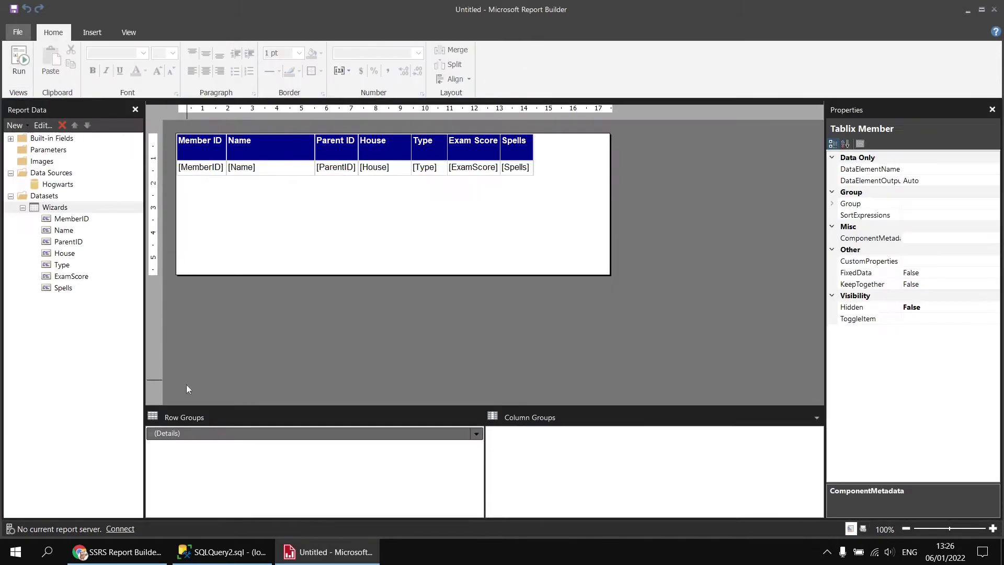
pyautogui.rightClick(189, 435)
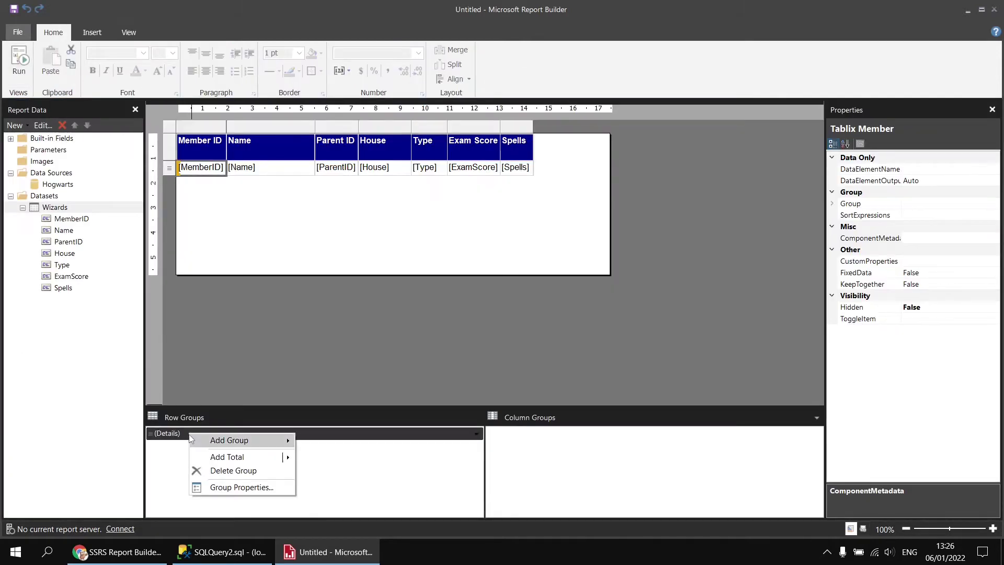
pyautogui.click(220, 488)
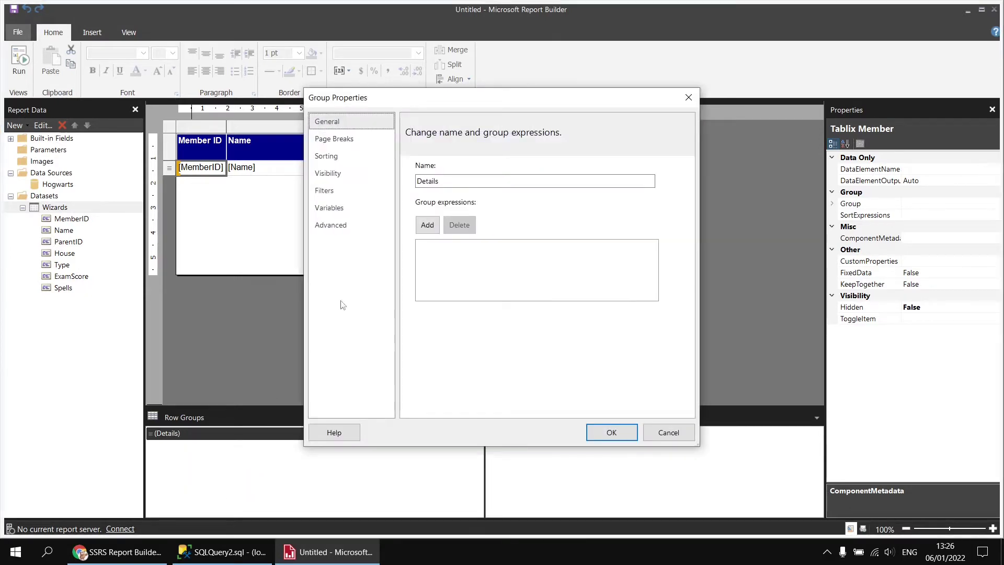
pyautogui.doubleClick(418, 183)
pyautogui.write('People')
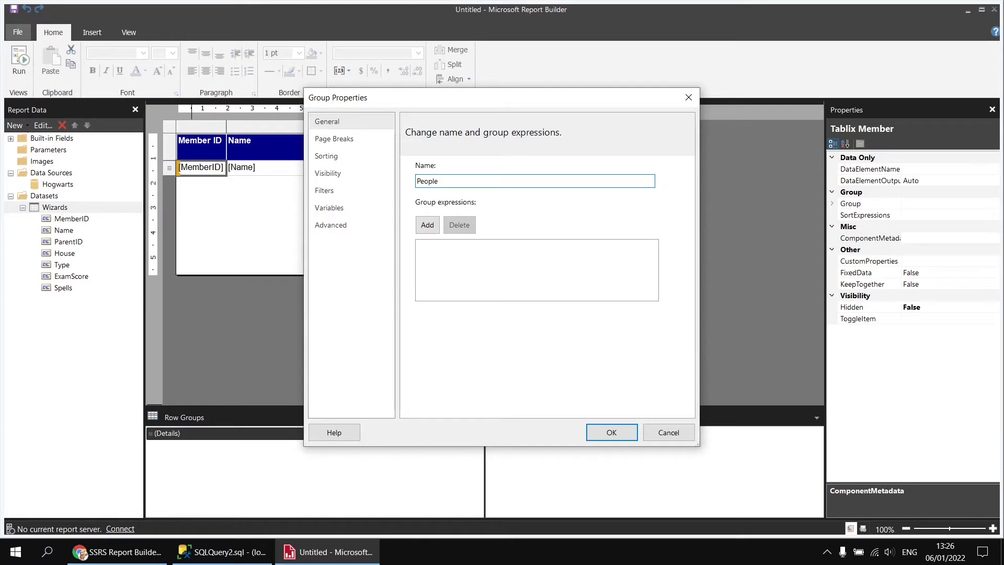
pyautogui.click(427, 225)
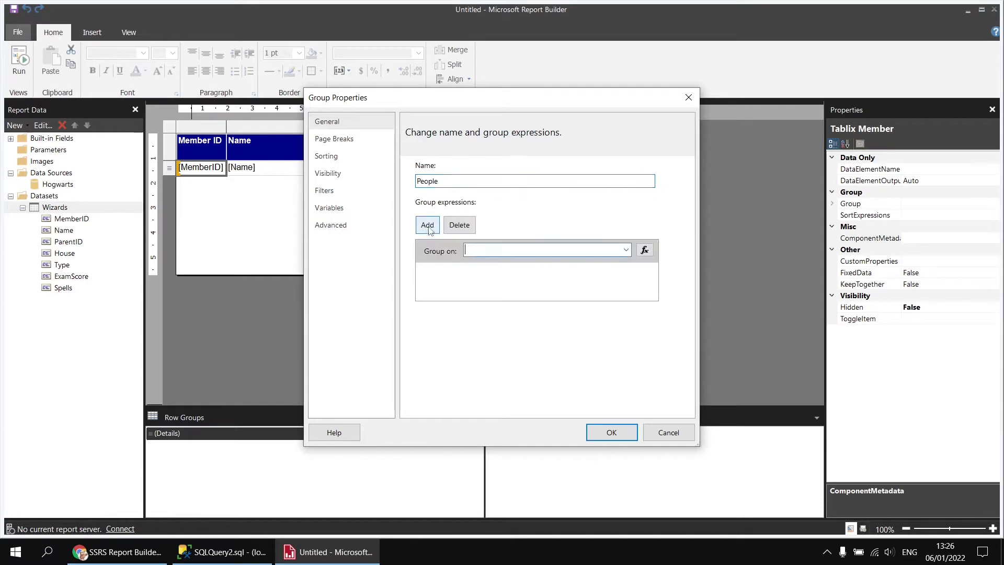
pyautogui.click(625, 250)
pyautogui.click(521, 264)
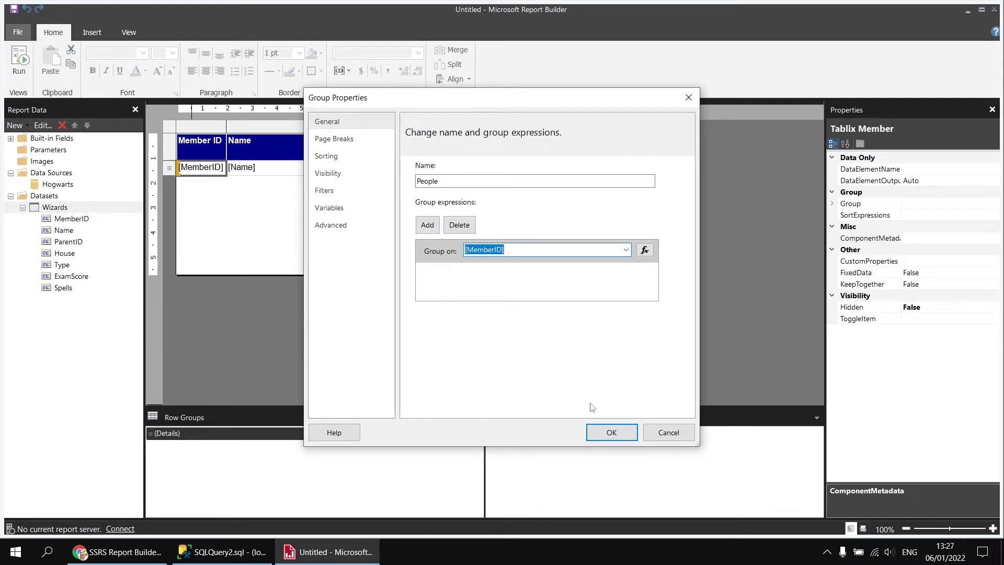
pyautogui.click(610, 434)
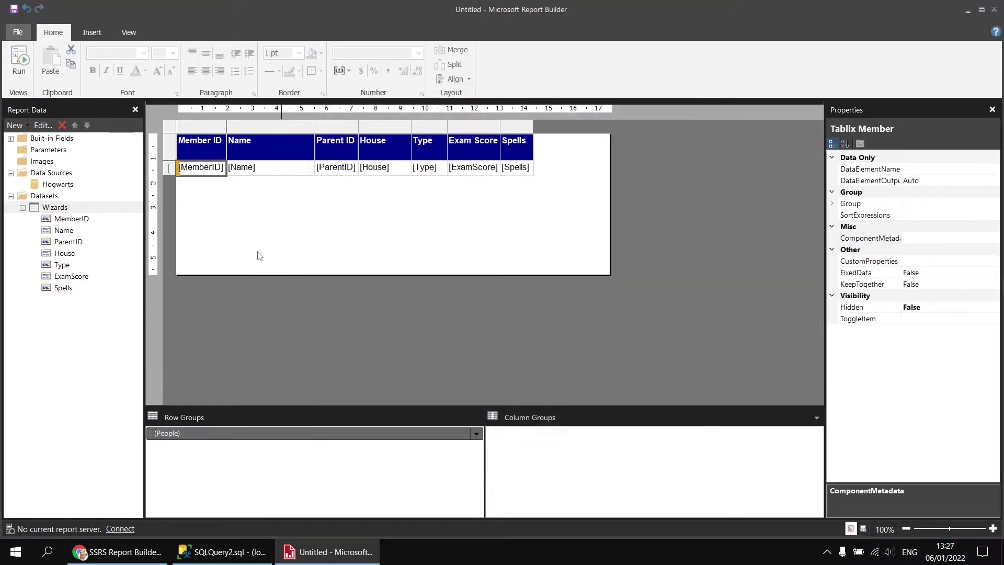
pyautogui.click(19, 63)
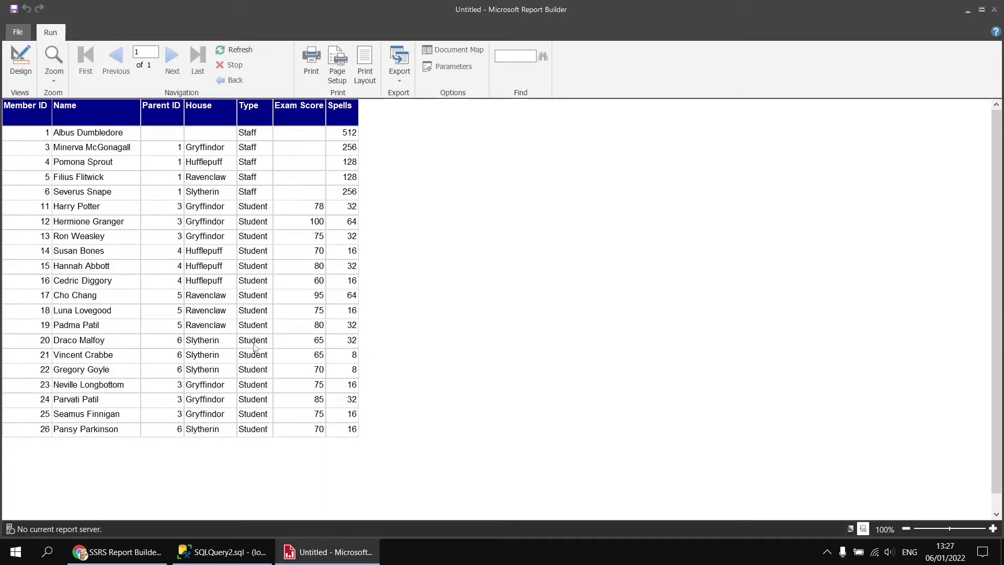
# - Set the recursive parent of the People row group to ParentID and preview the report
pyautogui.click(21, 60)
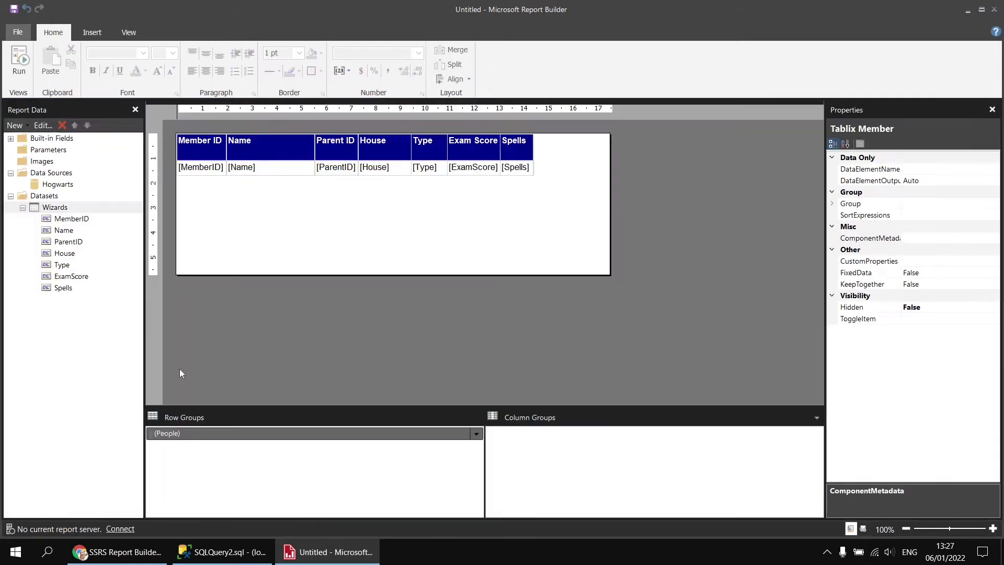
pyautogui.rightClick(191, 433)
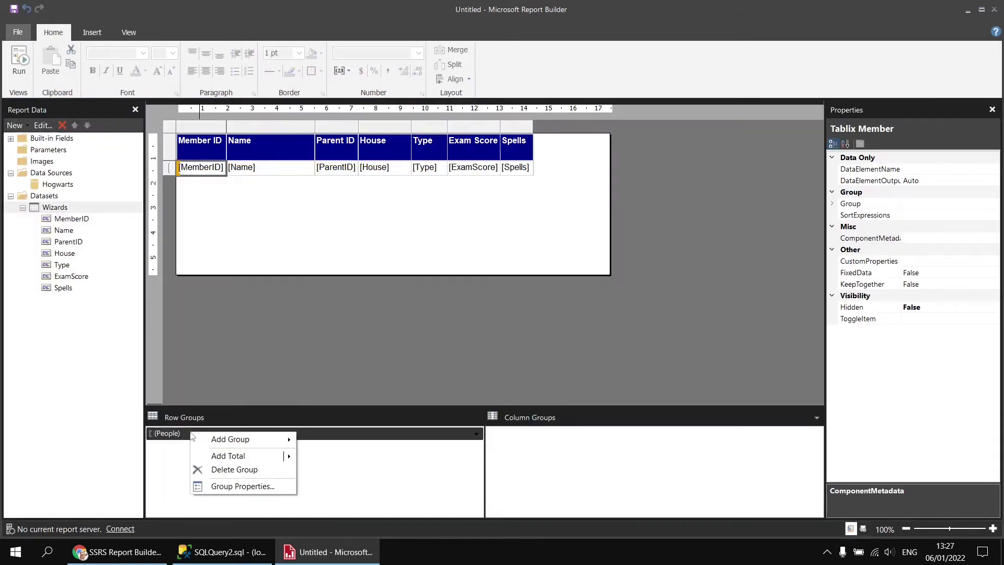
pyautogui.click(234, 486)
pyautogui.click(329, 228)
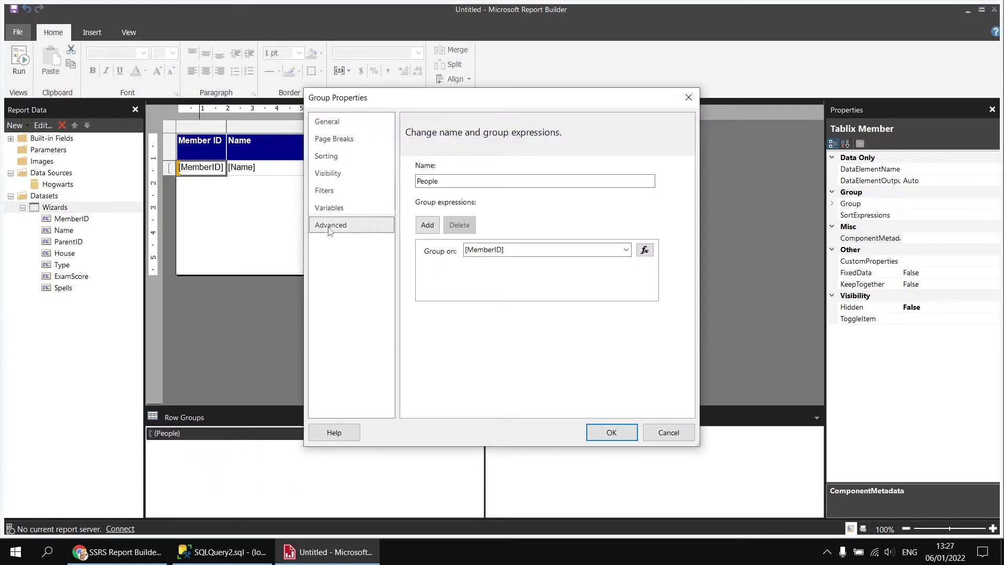
pyautogui.click(625, 202)
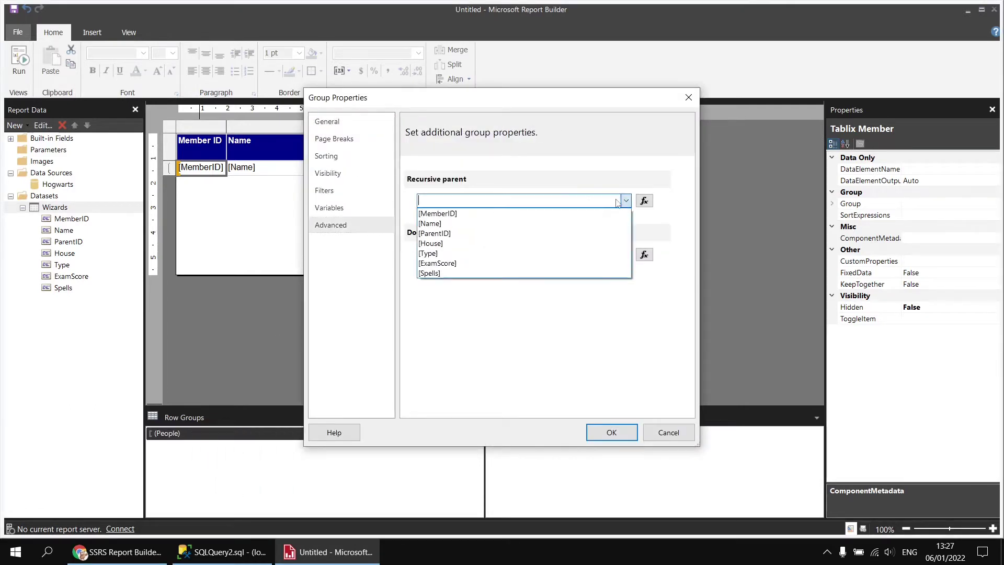
pyautogui.click(451, 235)
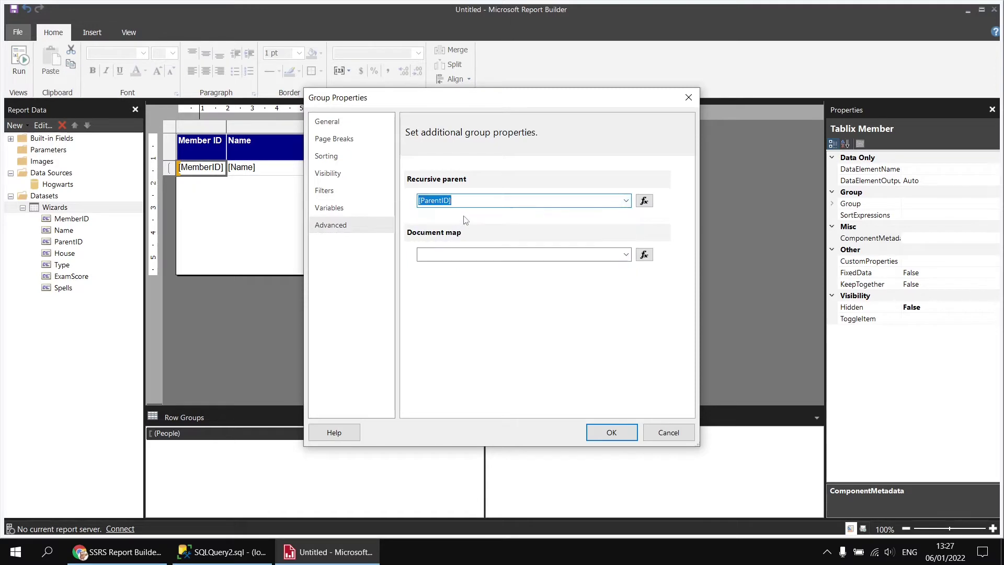
pyautogui.click(607, 435)
pyautogui.click(19, 63)
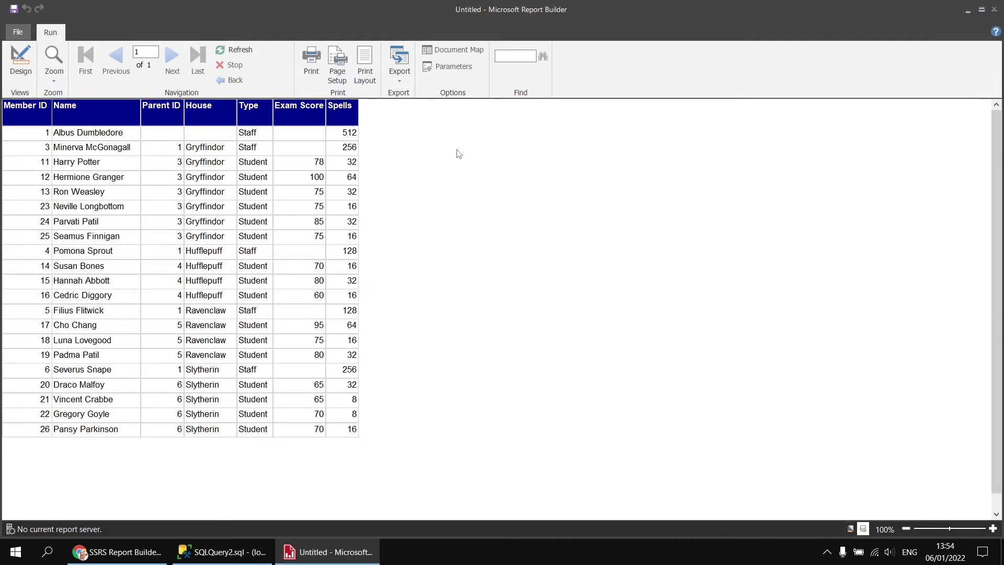
# - Revisit the viewer's aggregation question in the browser and return to the previewed report in Report Builder
pyautogui.click(116, 552)
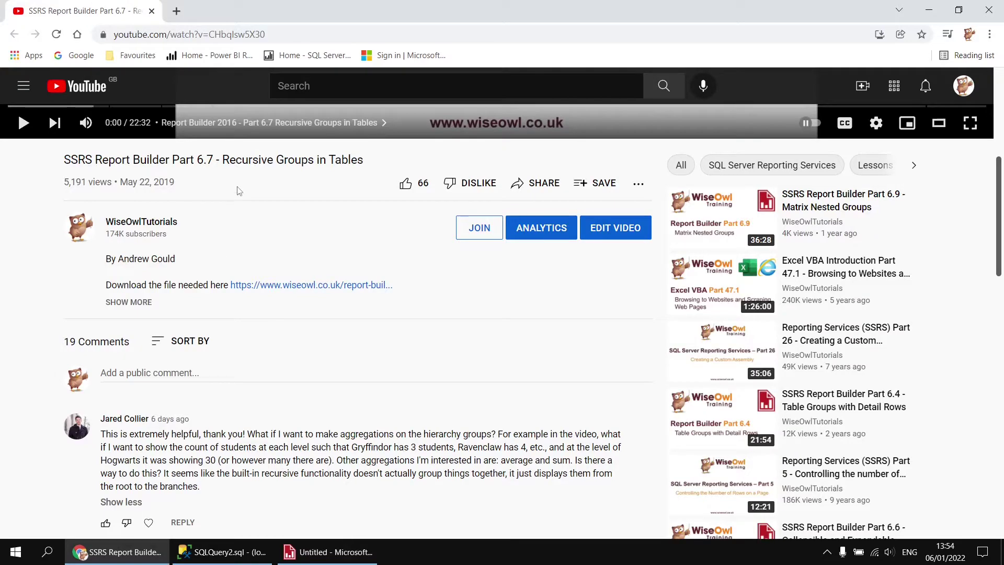
pyautogui.click(315, 553)
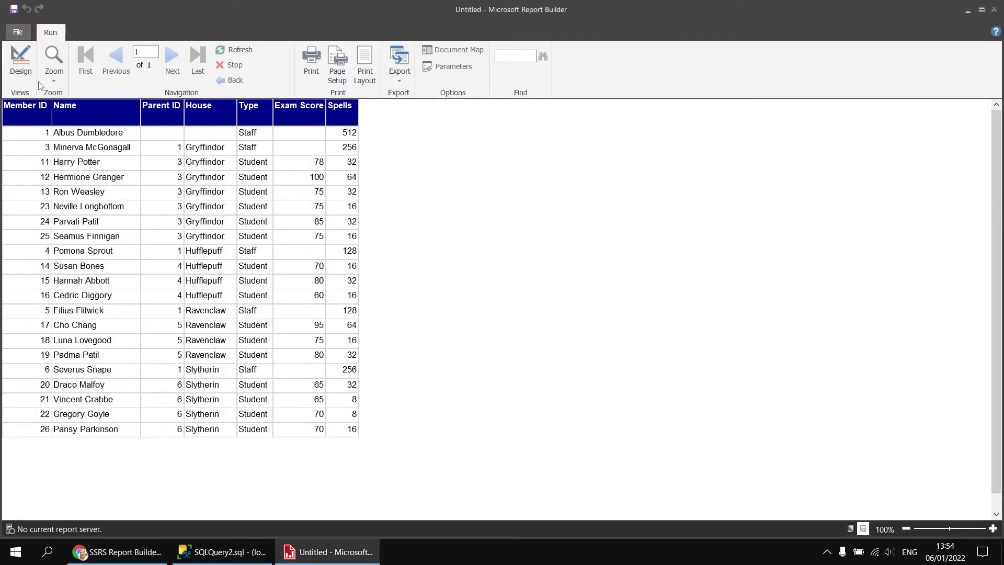
# - Replace the MemberID detail cell's expression with =Level(), preview the report, and return to its design
pyautogui.click(21, 66)
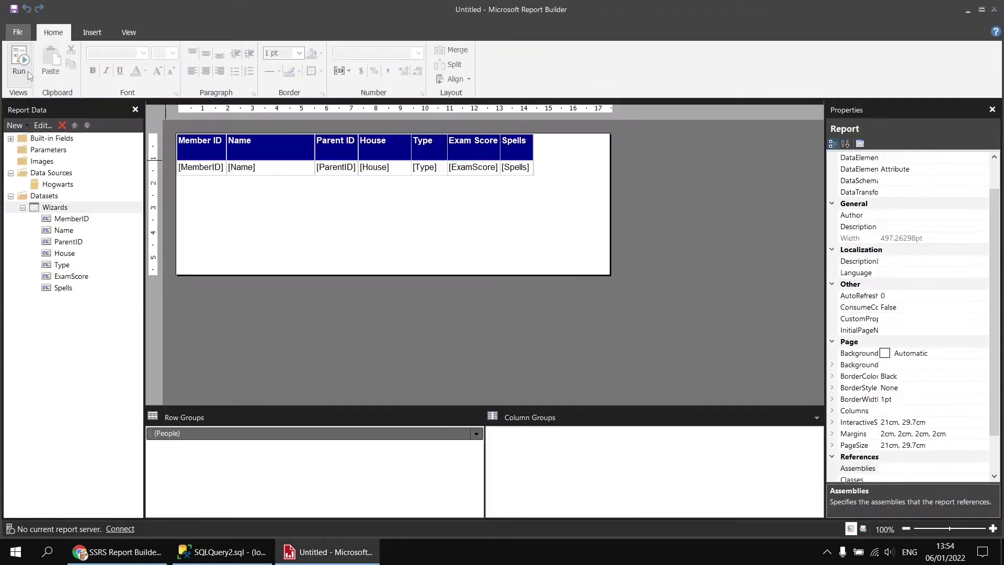
pyautogui.rightClick(196, 173)
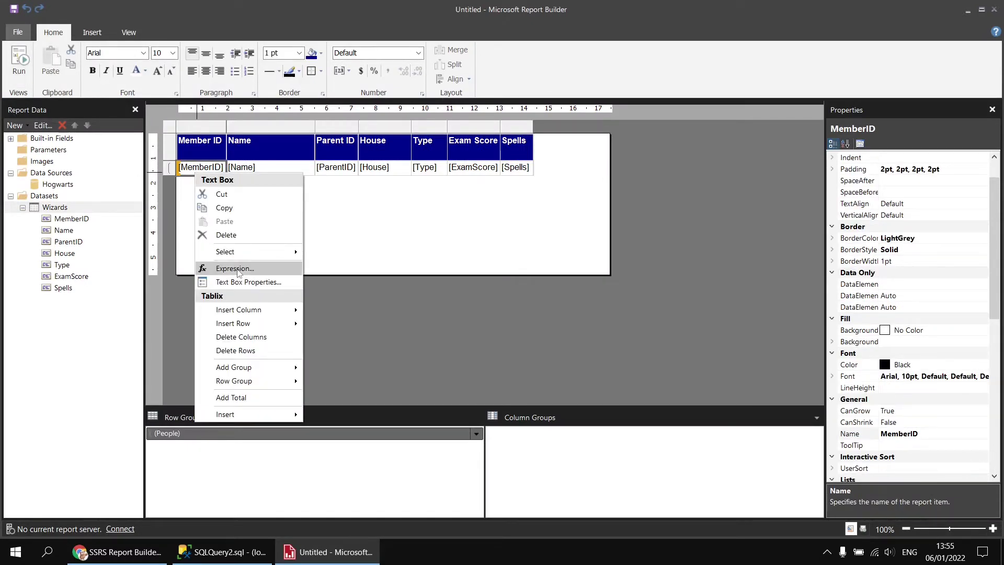
pyautogui.click(235, 268)
pyautogui.moveTo(194, 108); pyautogui.dragTo(302, 109)
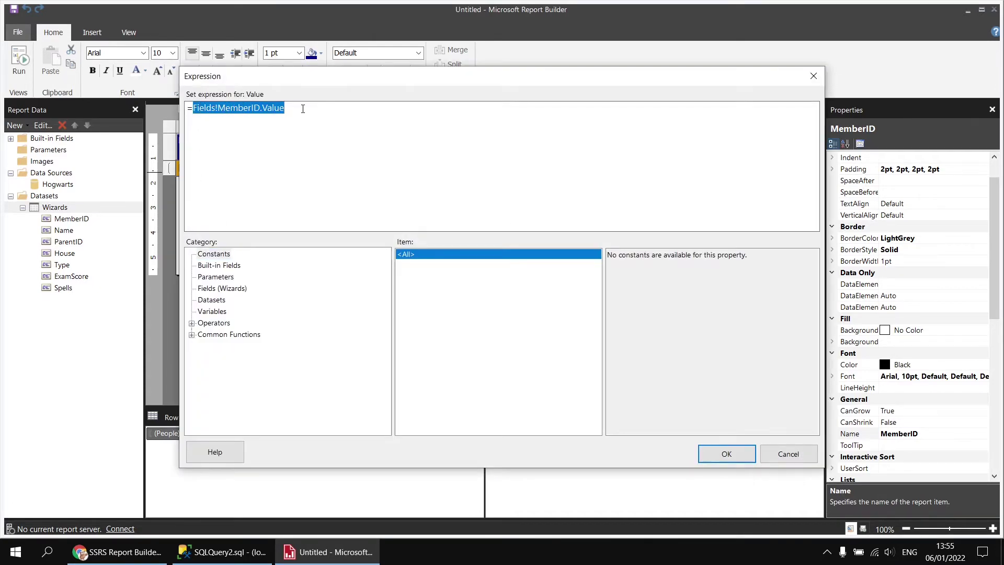
pyautogui.write('Level')
pyautogui.write('()')
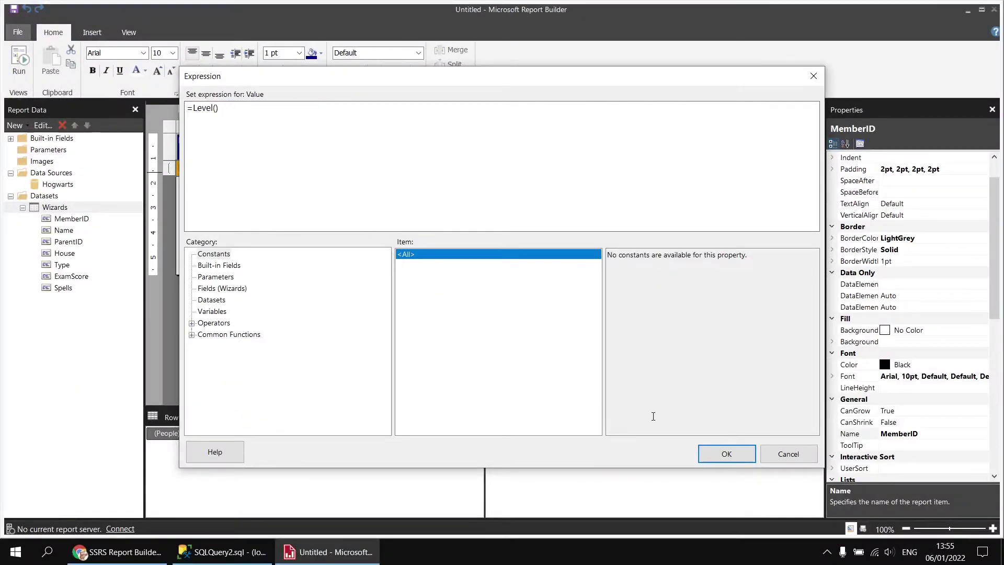
pyautogui.click(722, 454)
pyautogui.click(19, 60)
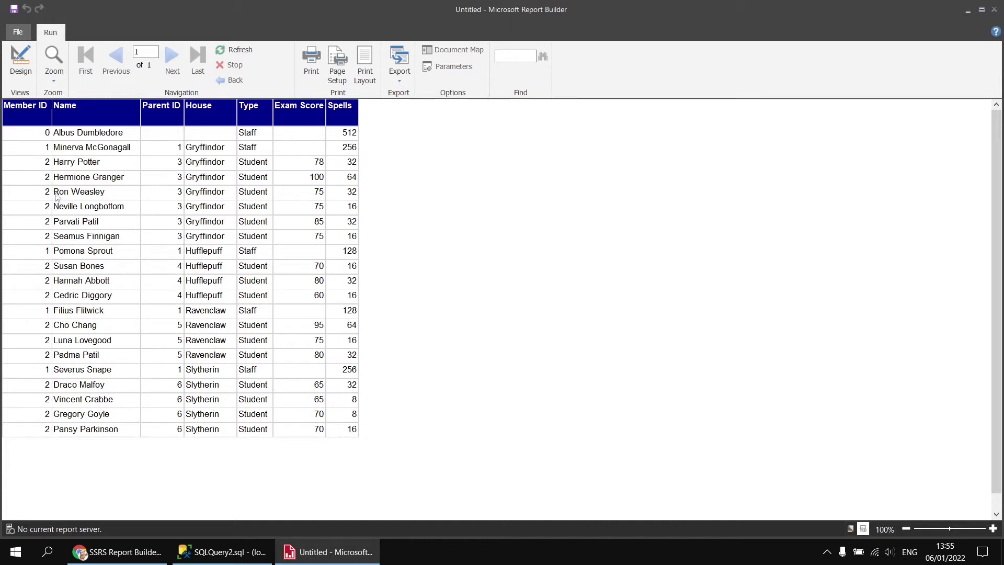
pyautogui.click(21, 72)
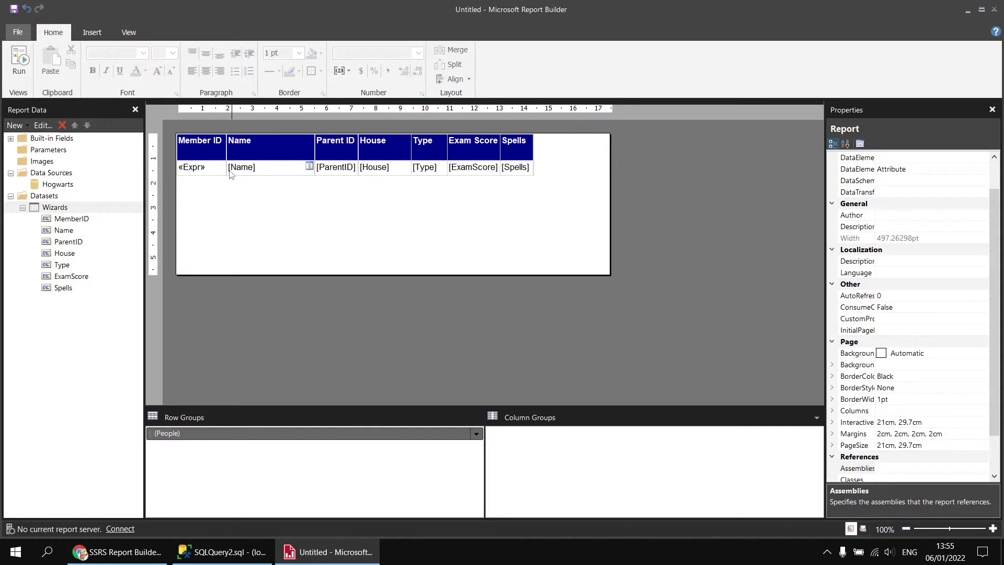
# - Set the Name detail cell's LeftIndent expression to =Cstr(Level() * 10) & "pt", then preview the report and return to its design
pyautogui.click(271, 170)
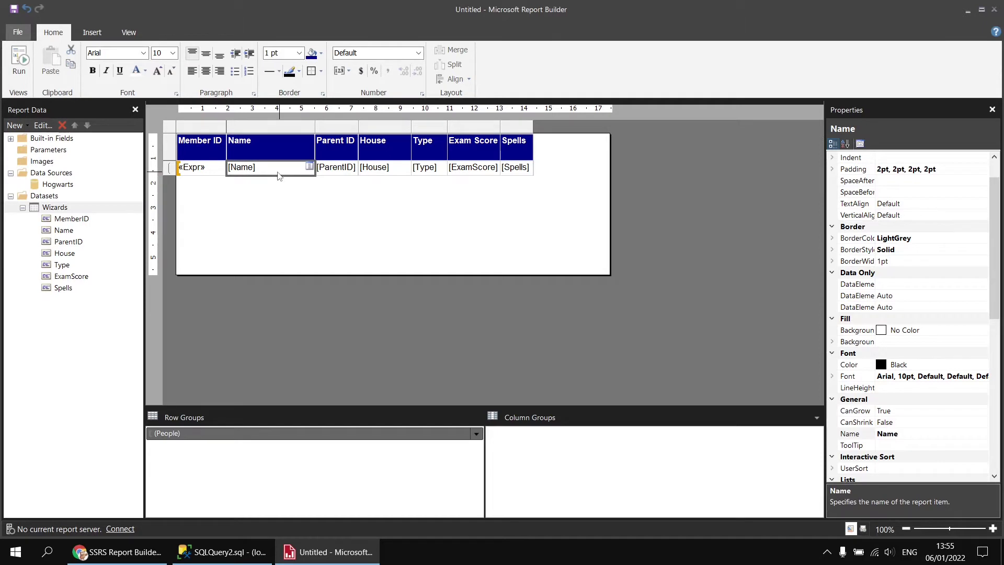
pyautogui.click(832, 158)
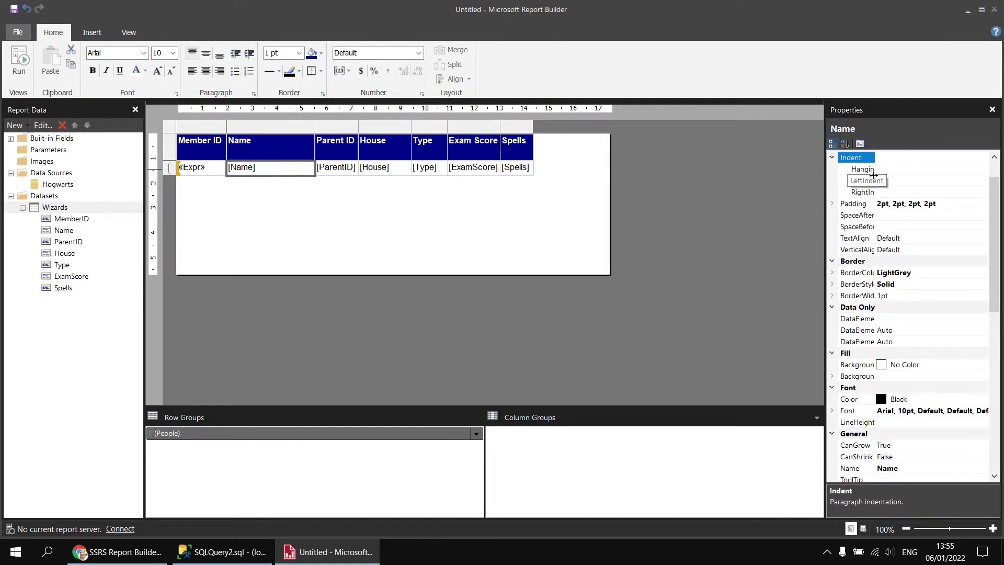
pyautogui.moveTo(874, 176); pyautogui.dragTo(895, 181)
pyautogui.click(894, 181)
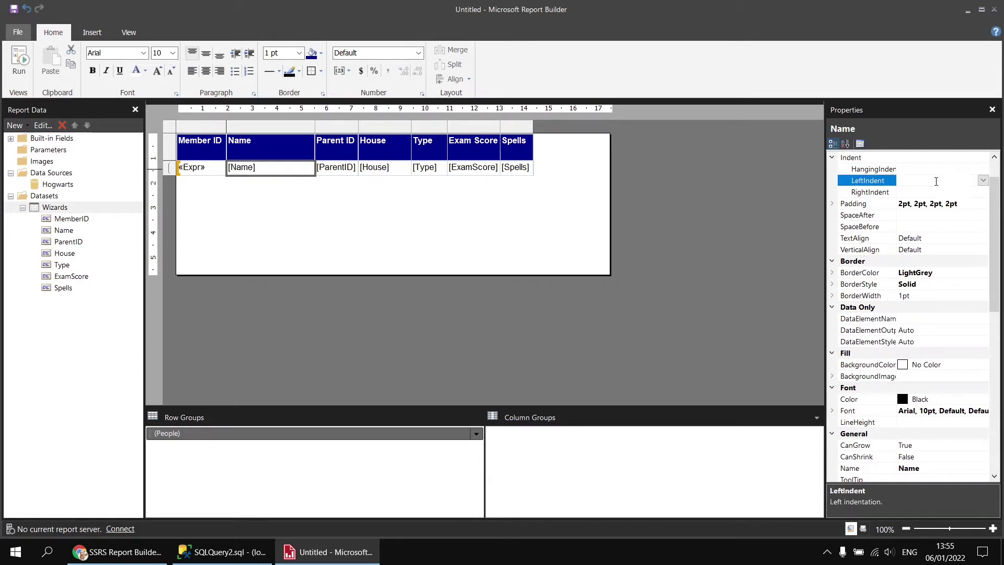
pyautogui.click(983, 180)
pyautogui.click(931, 193)
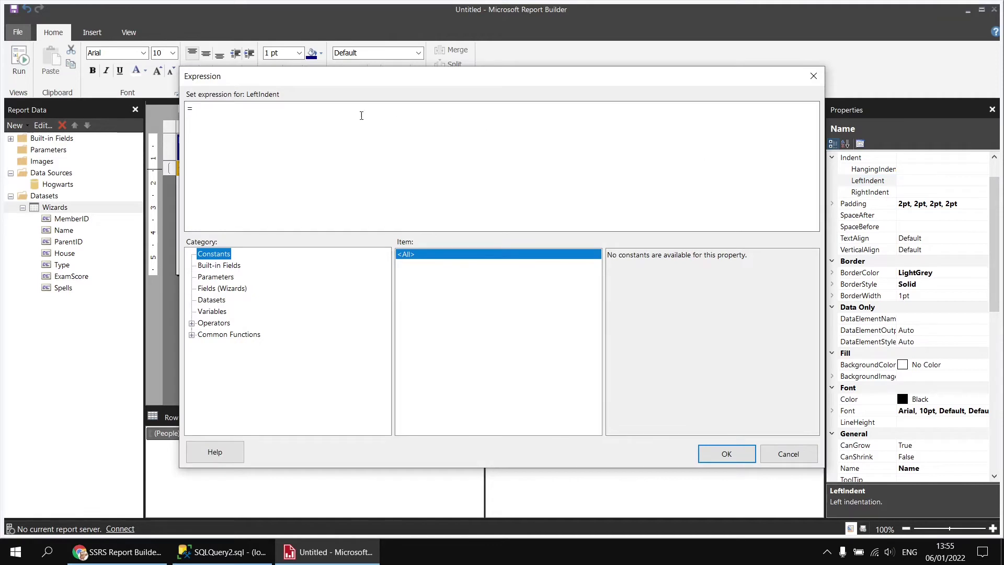
pyautogui.click(209, 111)
pyautogui.write('Cstr')
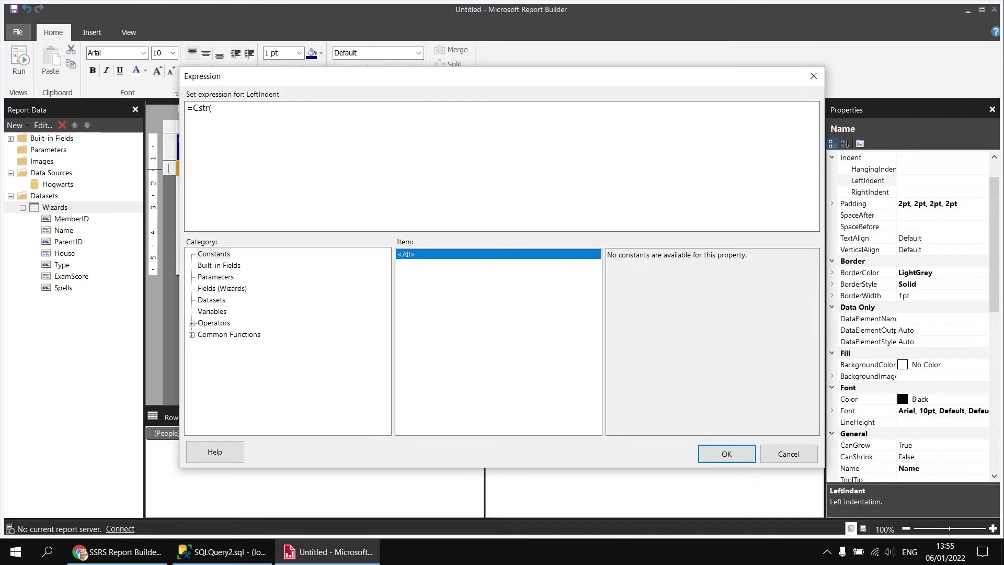
pyautogui.write('(Level() * 10) & "pt')
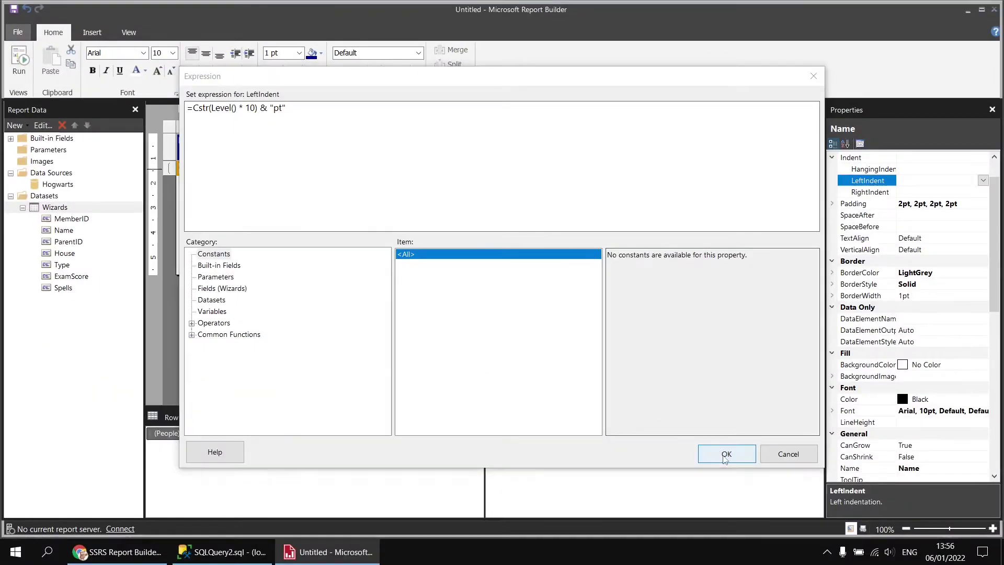
pyautogui.click(723, 456)
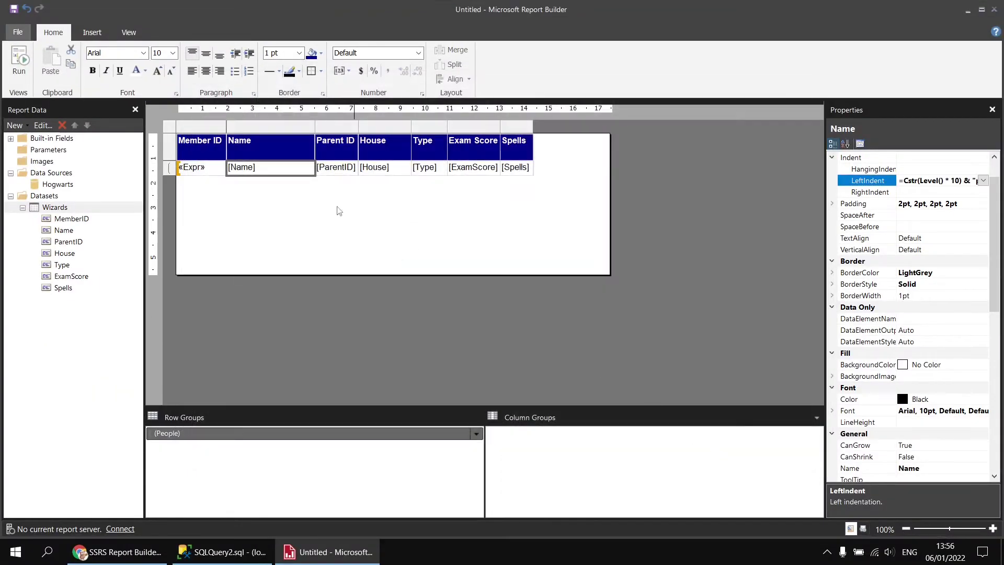
pyautogui.click(19, 61)
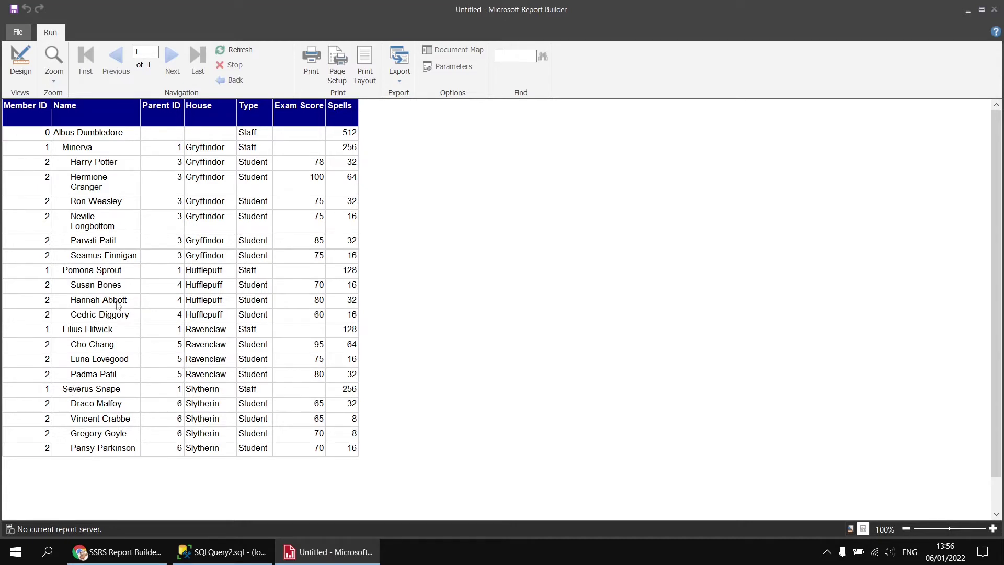
pyautogui.click(22, 62)
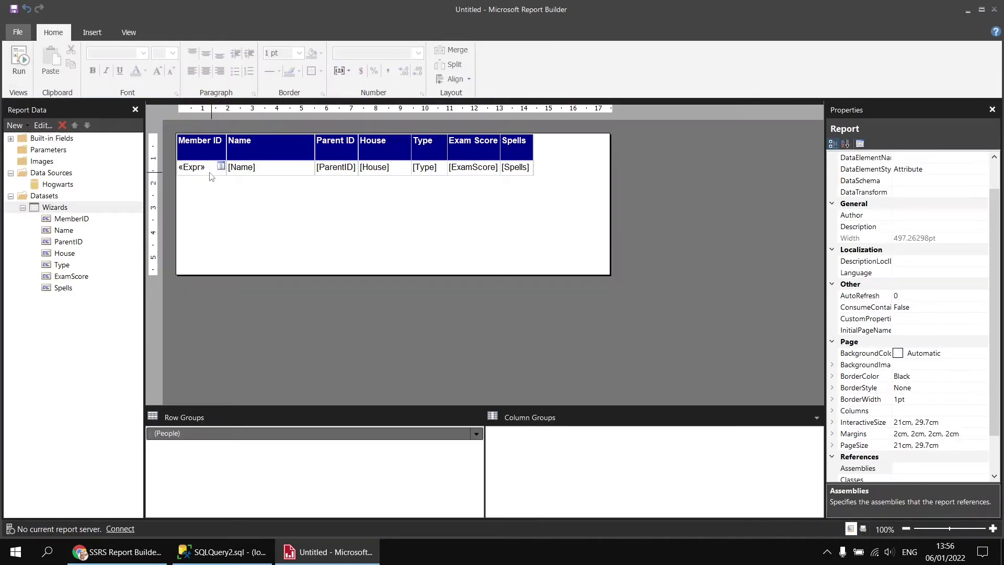
# - Start a BackgroundColor expression for the whole detail row using Switch, with "CornflowerBlue" for Level() = 0
pyautogui.click(182, 171)
pyautogui.click(183, 172)
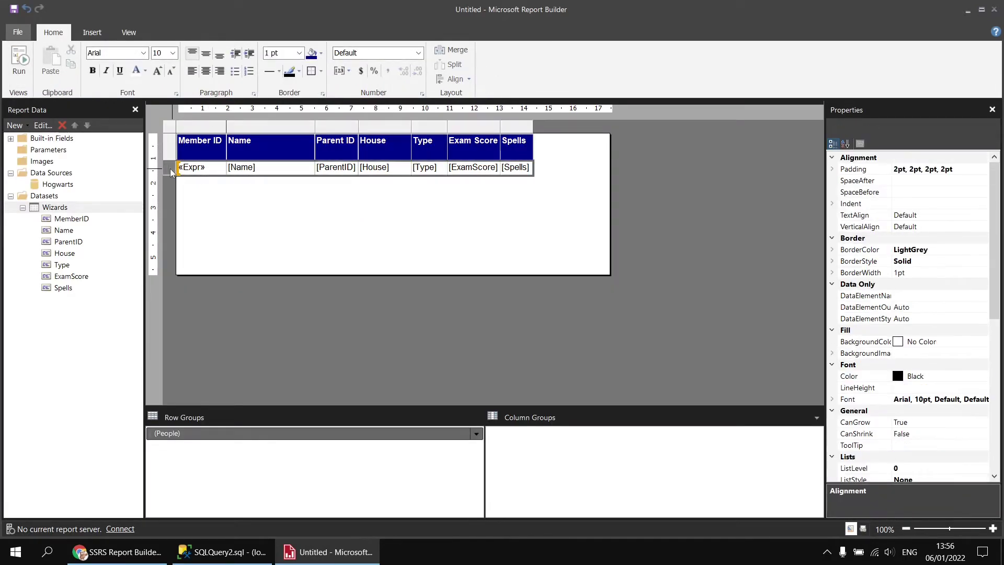
pyautogui.click(953, 340)
pyautogui.click(953, 339)
pyautogui.click(984, 341)
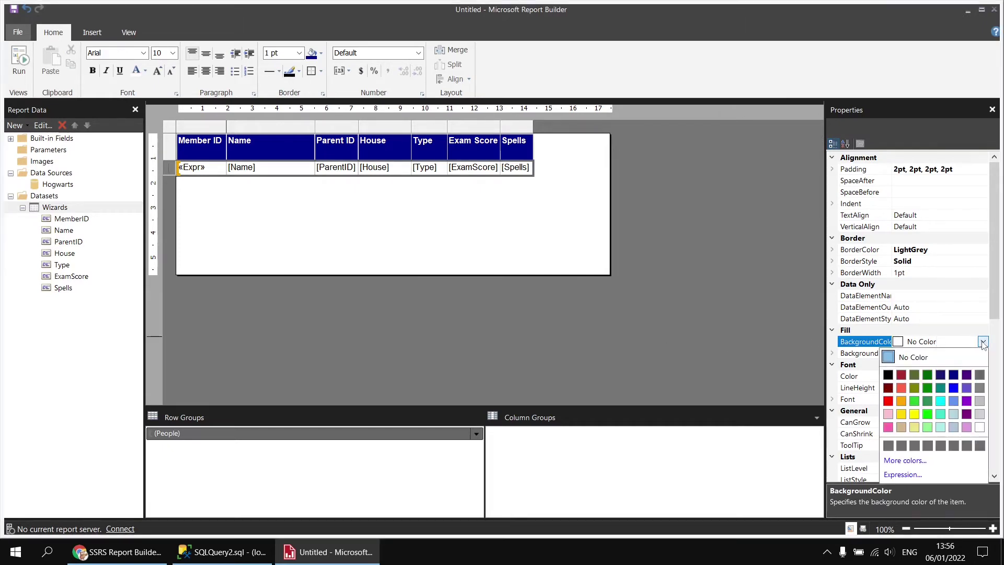
pyautogui.click(904, 475)
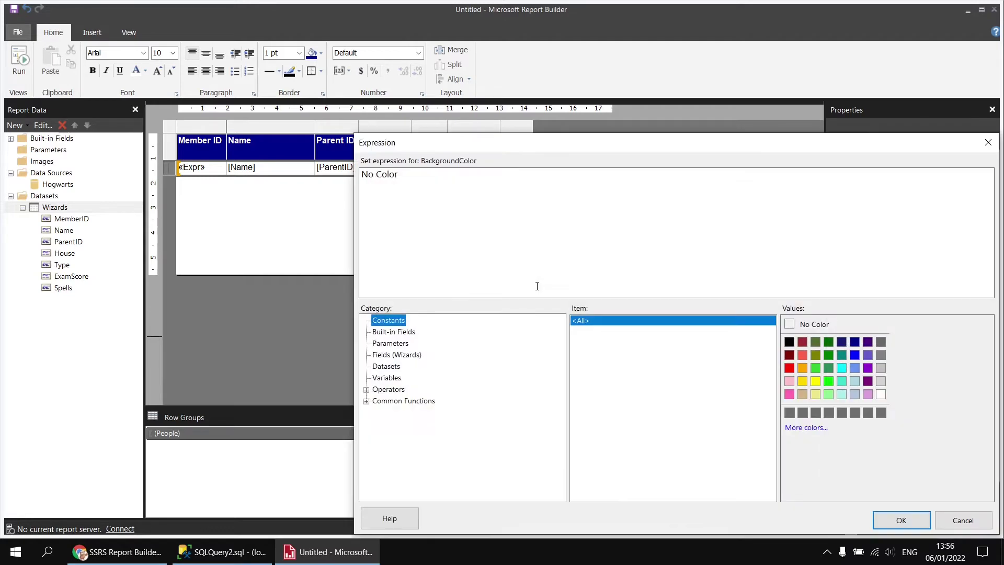
pyautogui.moveTo(435, 145); pyautogui.dragTo(317, 124)
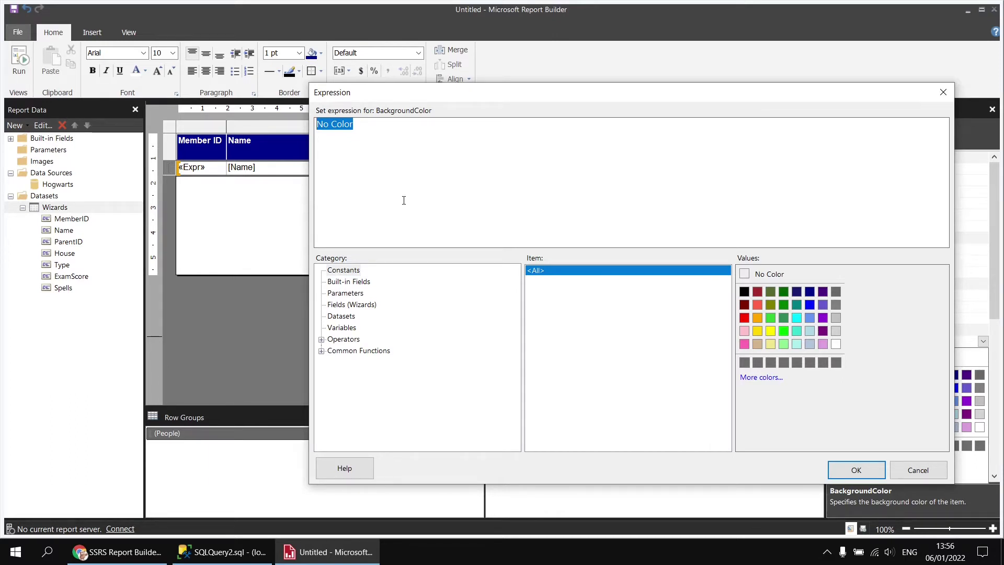
pyautogui.write('=Switch(')
pyautogui.press('Return')
pyautogui.write('Lev')
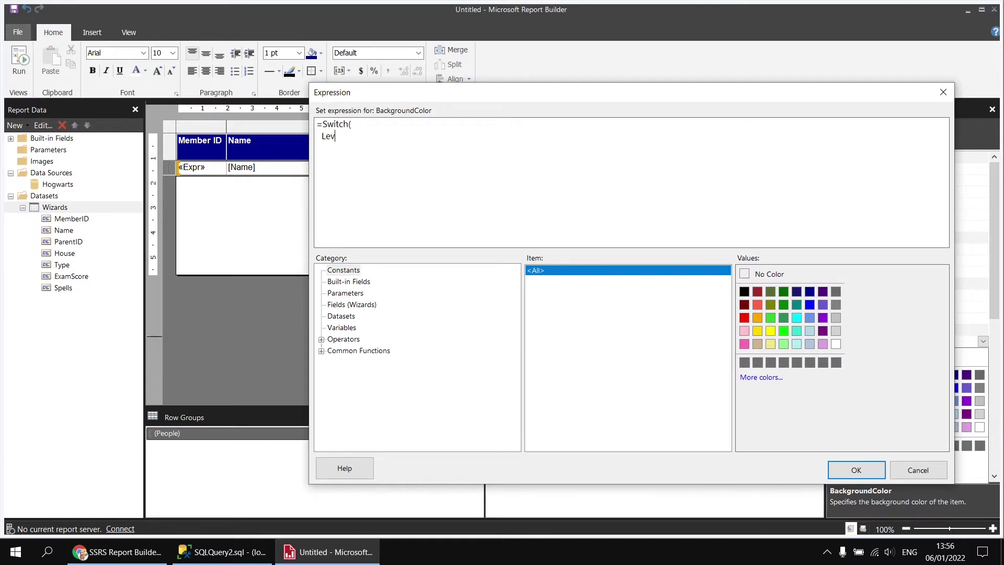
pyautogui.write('el() = 0,')
pyautogui.click(811, 318)
# - Complete the row's BackgroundColor Switch with "LightSteelBlue" for Level() = 1 and "Transparent" for True
pyautogui.write('Level')
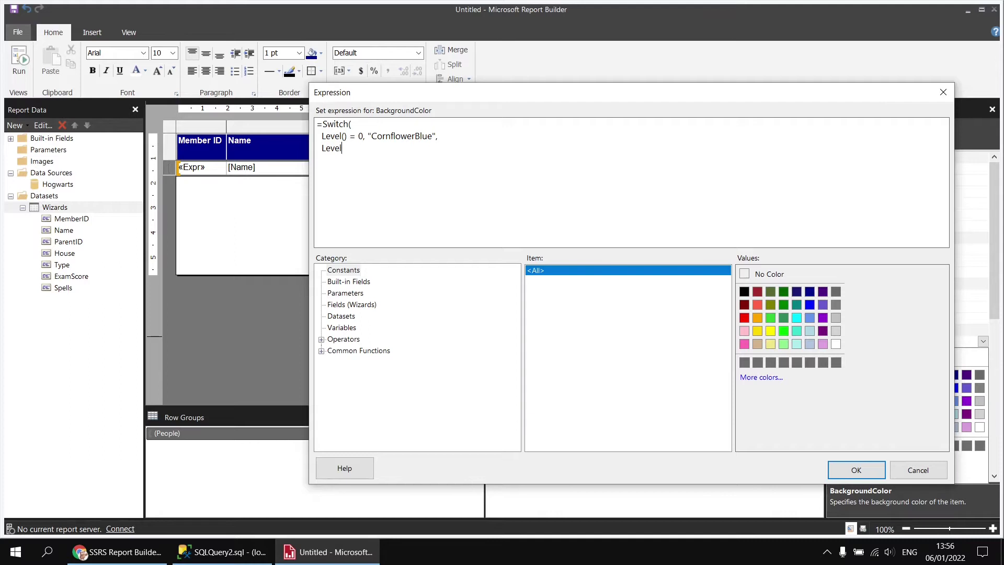
pyautogui.write('() = 1,')
pyautogui.doubleClick(810, 344)
pyautogui.write('Tru')
pyautogui.doubleClick(765, 274)
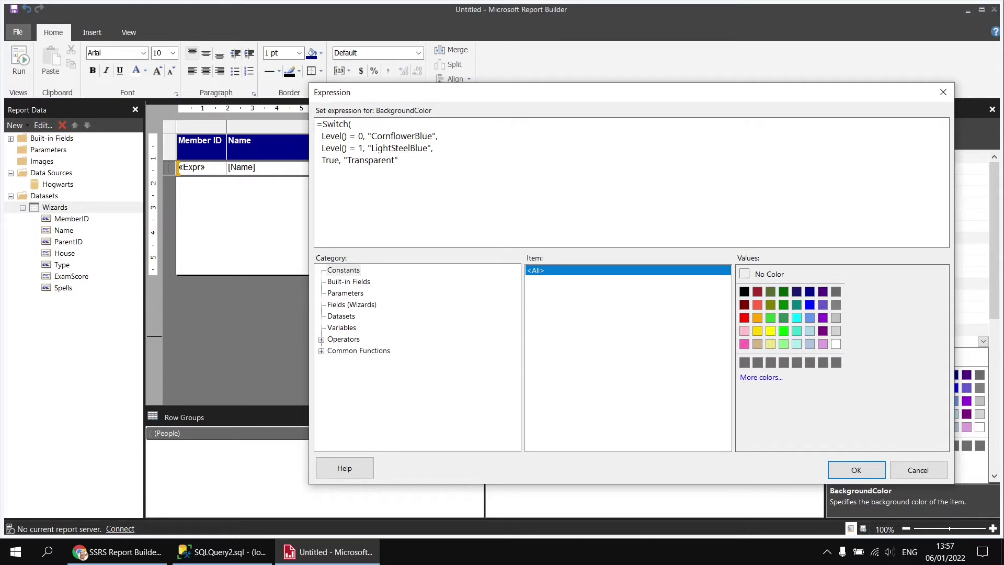
pyautogui.click(856, 470)
# - Widen the Name column slightly, delete the Member ID and Parent ID columns, and preview the report
pyautogui.moveTo(315, 127); pyautogui.dragTo(339, 128)
pyautogui.click(197, 127)
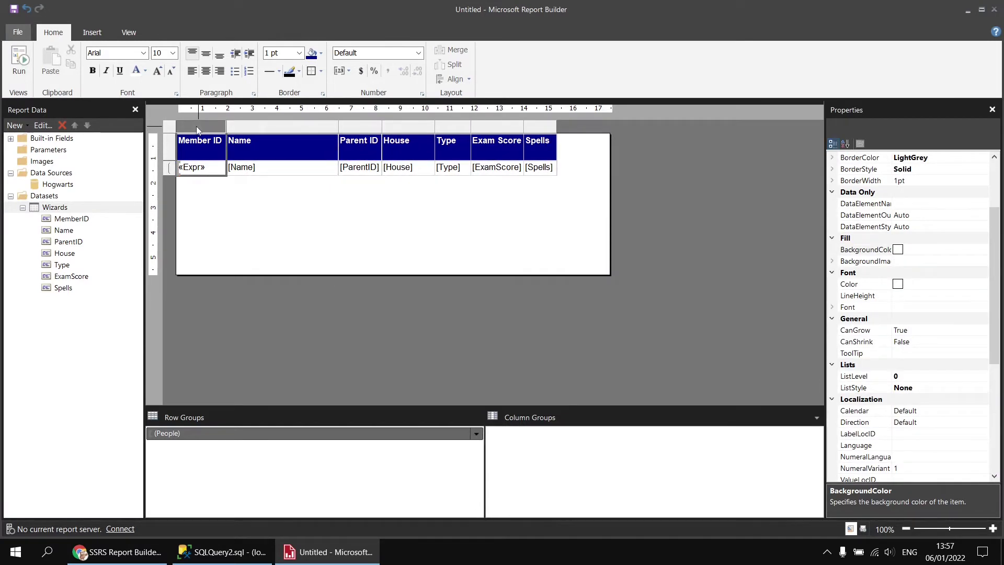
pyautogui.rightClick(197, 127)
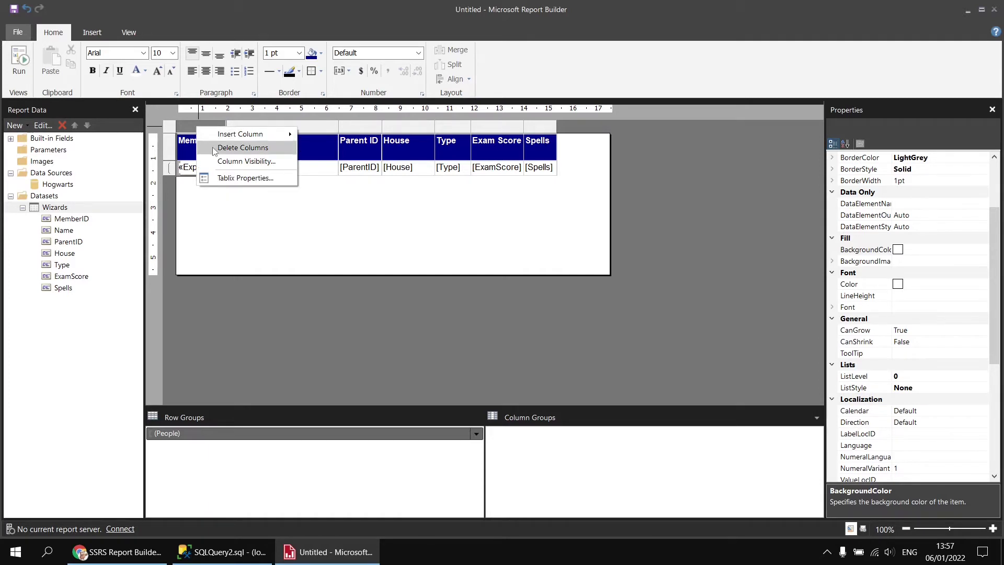
pyautogui.click(212, 147)
pyautogui.rightClick(308, 127)
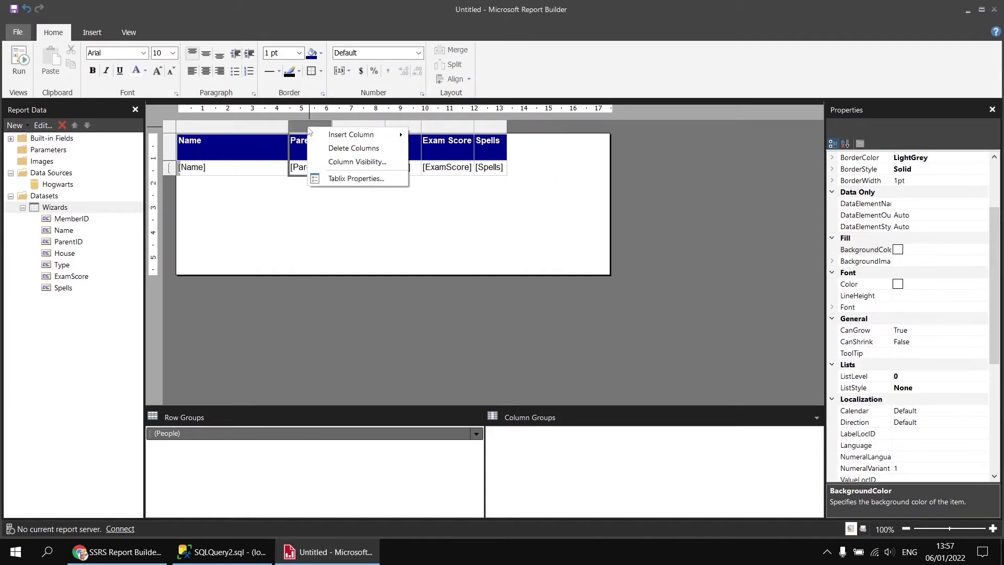
pyautogui.click(333, 149)
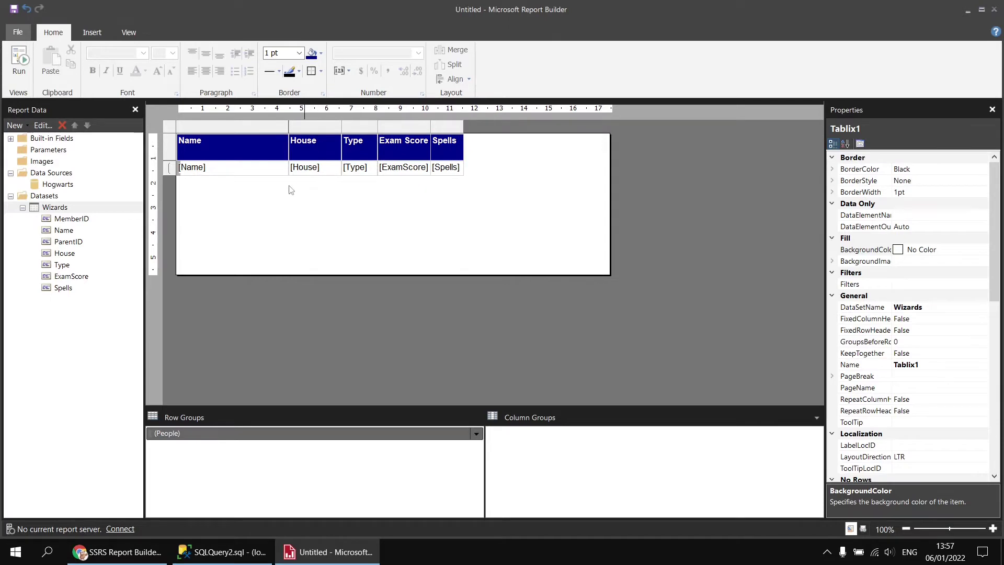
pyautogui.click(21, 60)
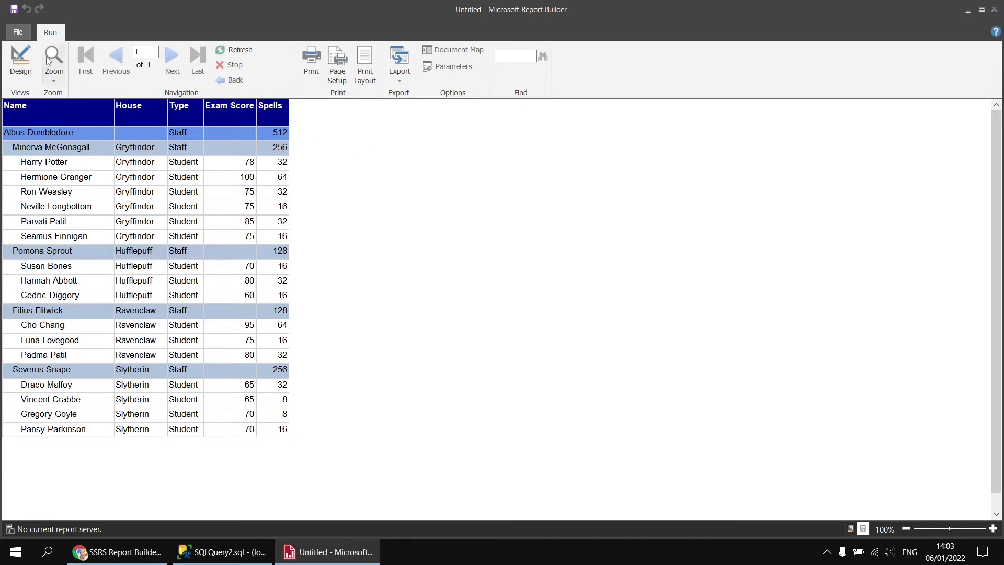
pyautogui.click(21, 60)
# - Narrow the Exam Score column and insert a new column to the right of Spells
pyautogui.click(425, 144)
pyautogui.moveTo(430, 127); pyautogui.dragTo(421, 130)
pyautogui.rightClick(430, 128)
pyautogui.moveTo(461, 135)
pyautogui.click(554, 149)
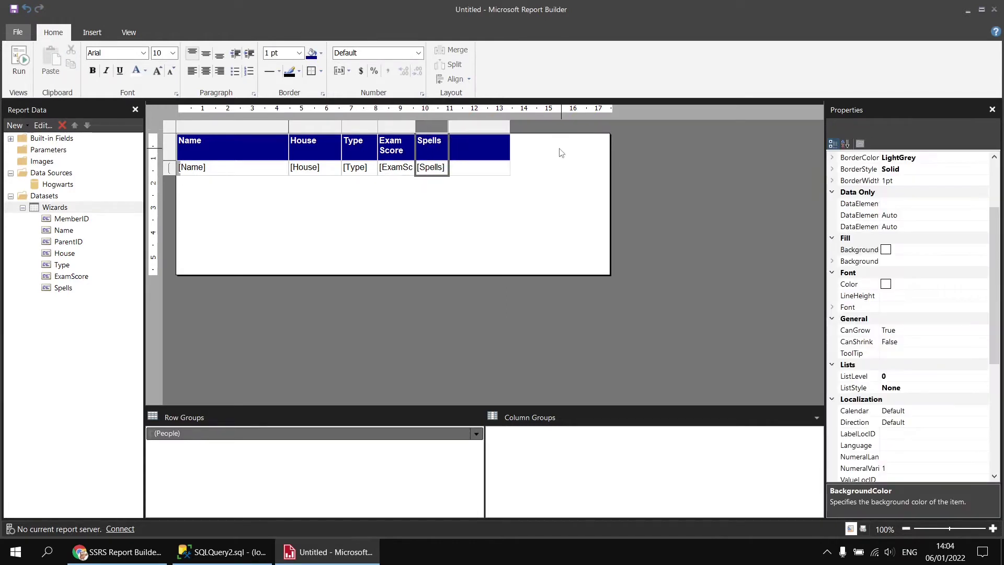
# - Assign the ExamScore field to the new column's detail cell, preview the report, and return to its design
pyautogui.click(485, 173)
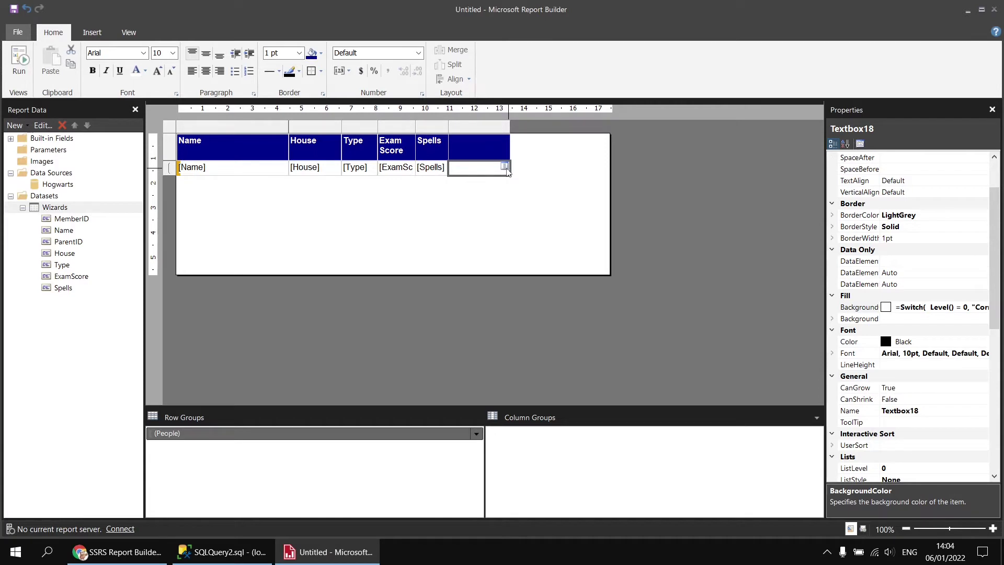
pyautogui.click(506, 167)
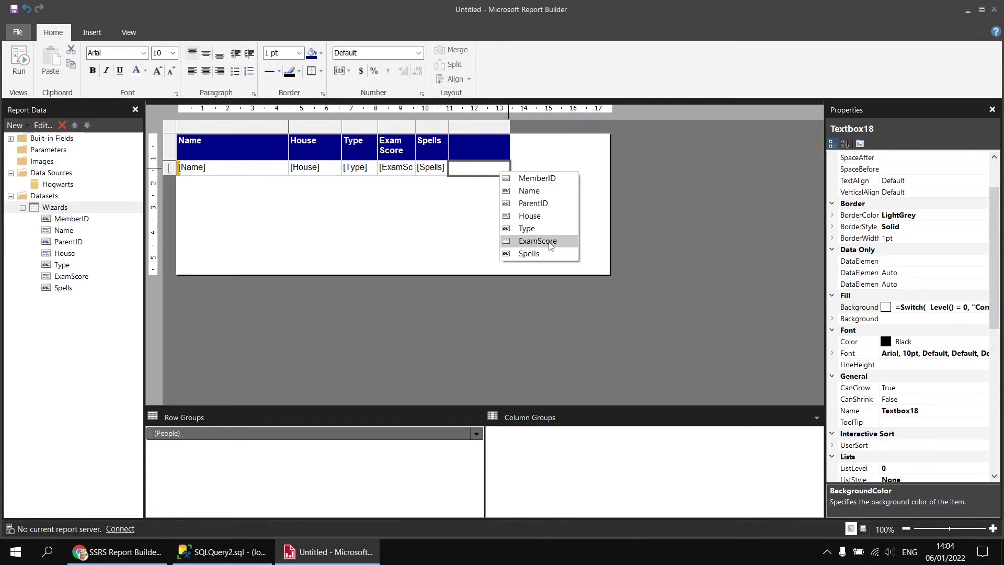
pyautogui.click(544, 241)
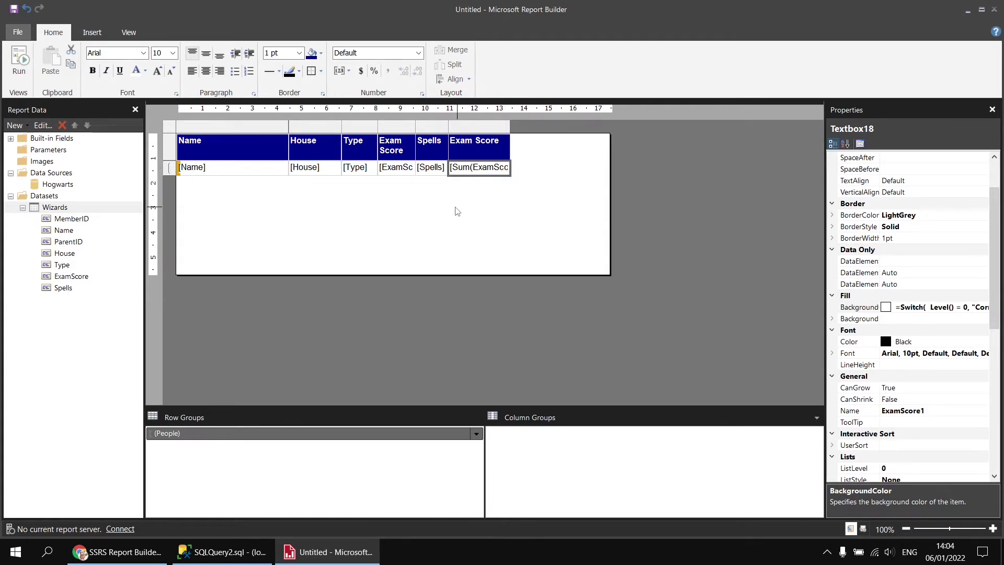
pyautogui.click(21, 67)
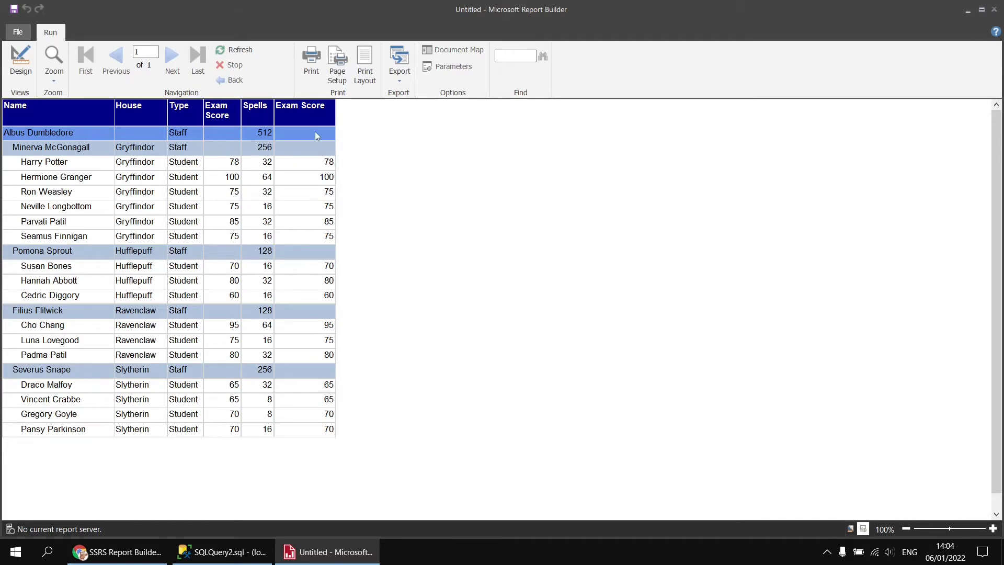
pyautogui.click(21, 59)
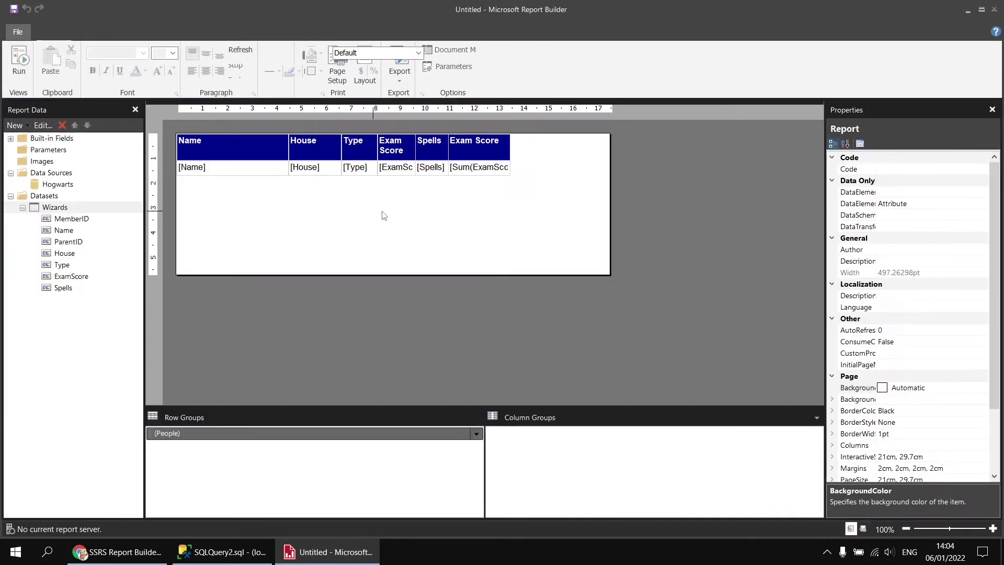
# - Change the new Exam Score detail cell's expression to =Sum(Fields!ExamScore.Value, "People", Recursive)
pyautogui.rightClick(467, 170)
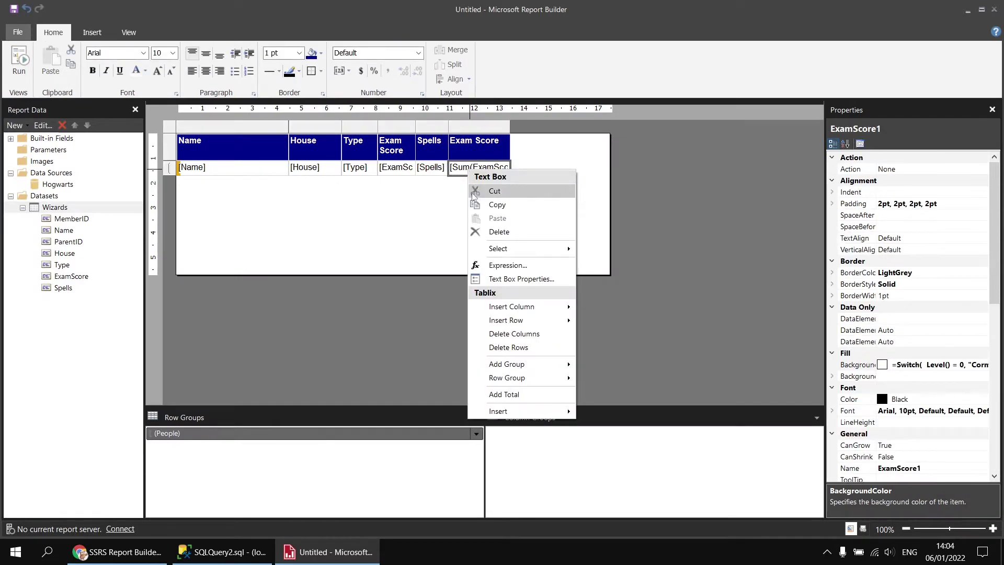
pyautogui.click(516, 268)
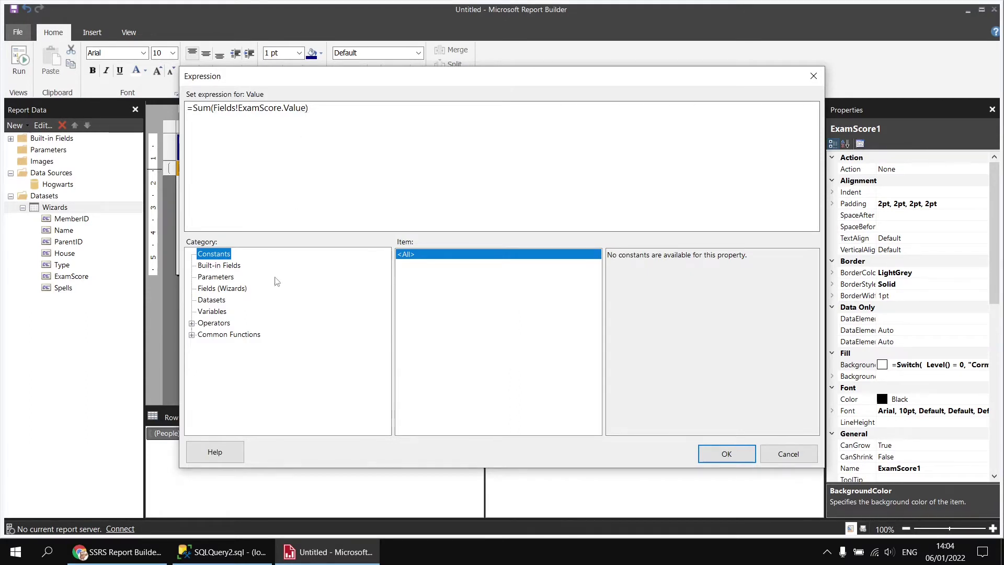
pyautogui.click(192, 335)
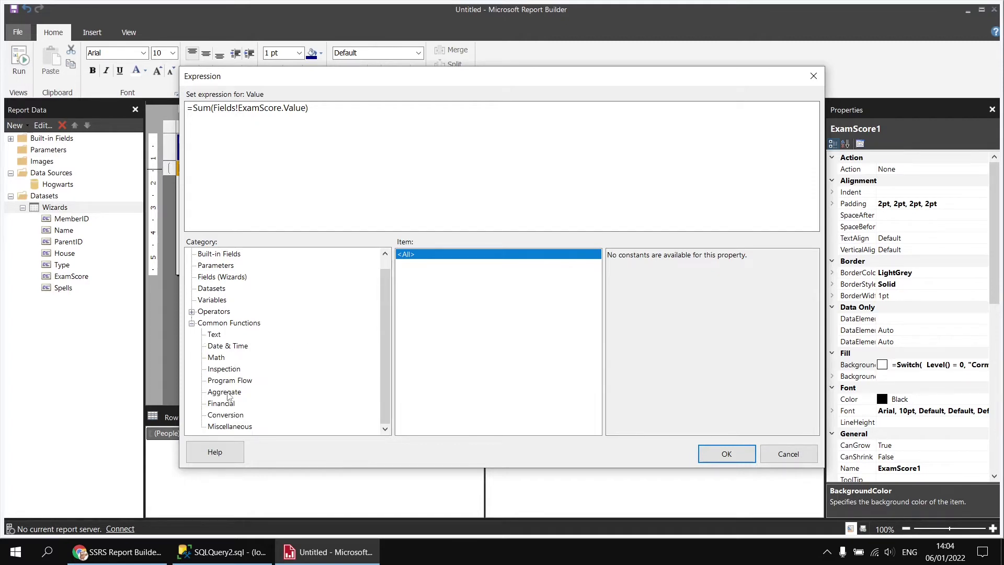
pyautogui.click(229, 396)
pyautogui.click(406, 354)
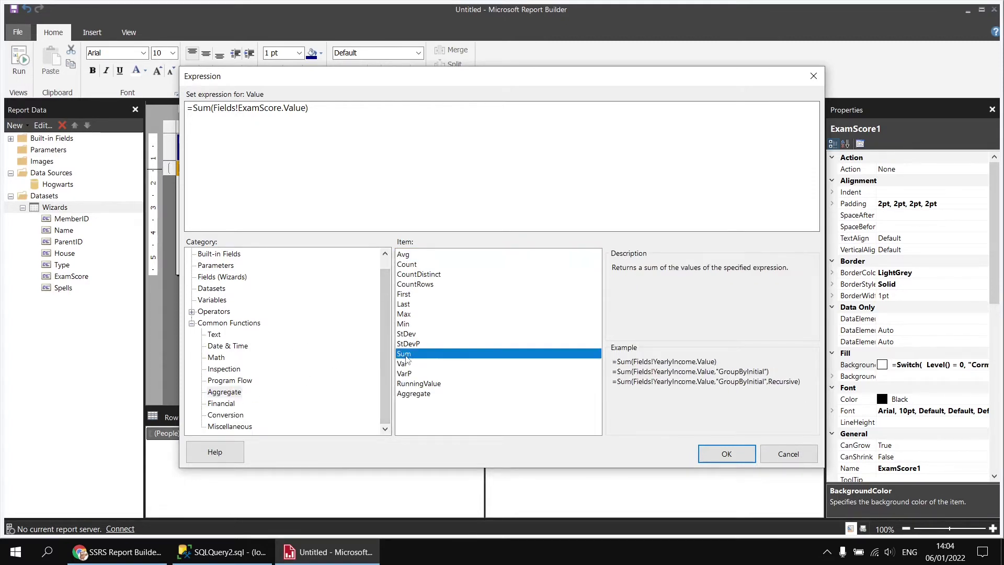
pyautogui.moveTo(551, 77); pyautogui.dragTo(473, 56)
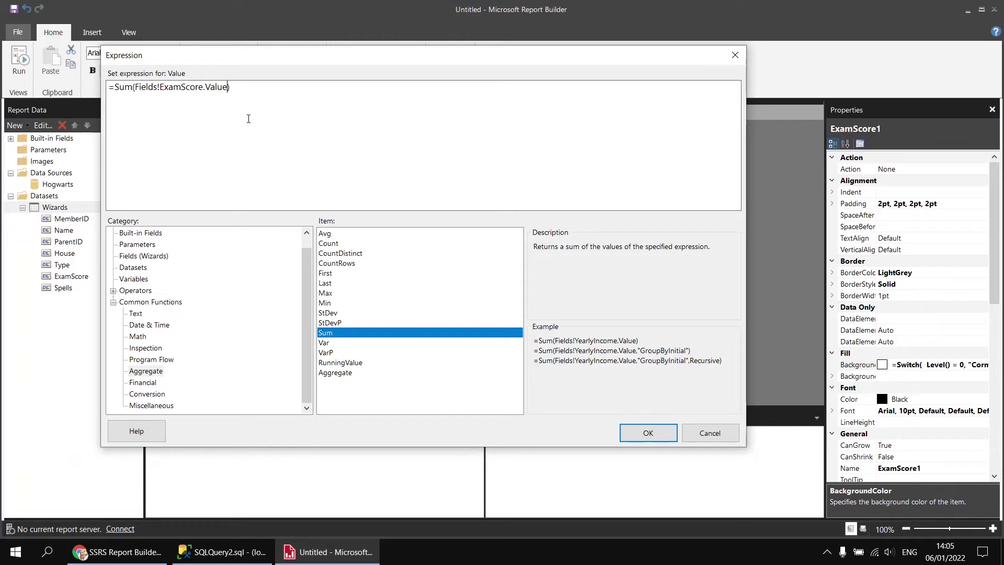
pyautogui.write(',')
pyautogui.moveTo(279, 56); pyautogui.dragTo(392, 57)
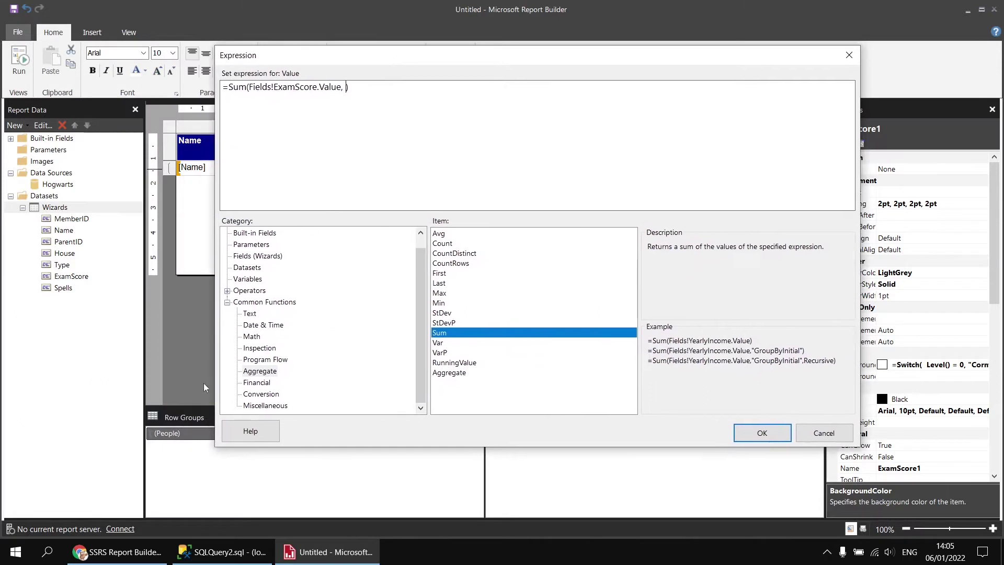
pyautogui.write('"People", Recursive')
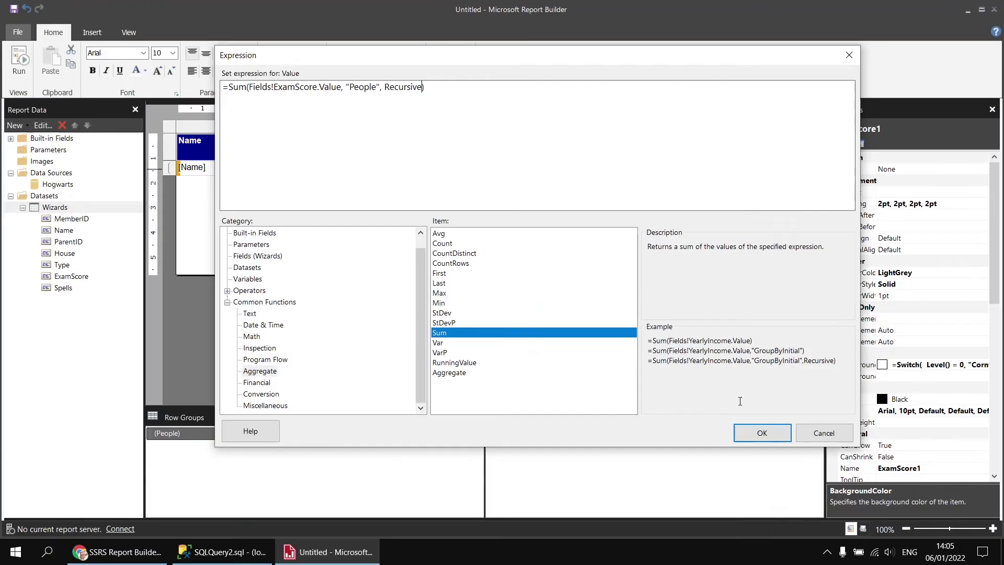
pyautogui.click(762, 432)
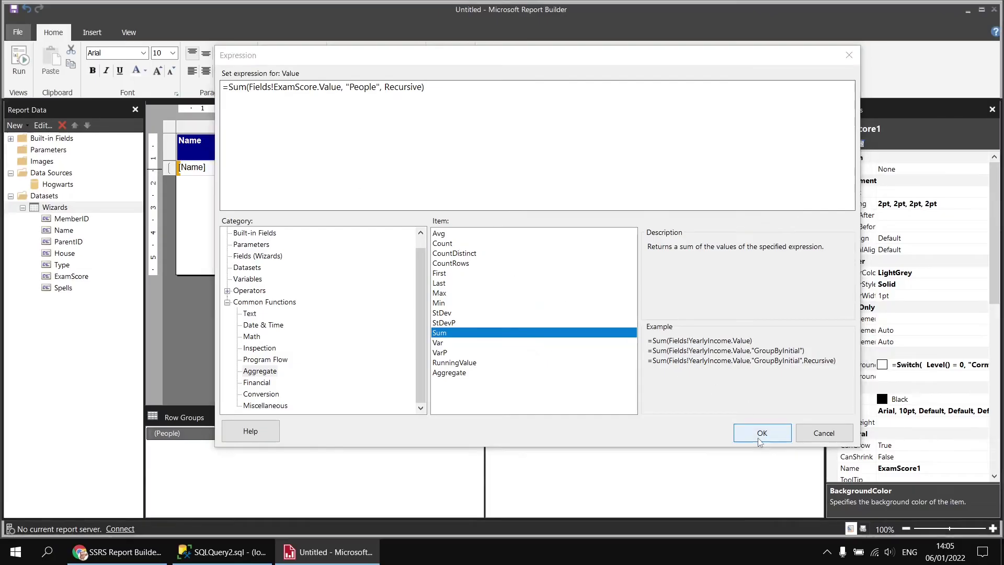
# - Preview the report, return to its design, and retitle the last column Sum Exam Score with a narrower width
pyautogui.click(20, 58)
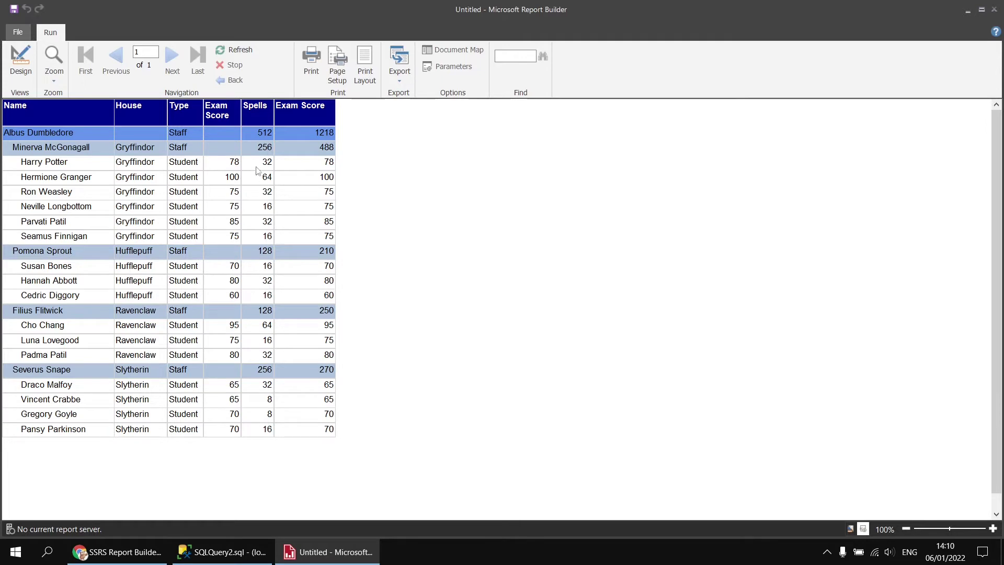
pyautogui.click(21, 59)
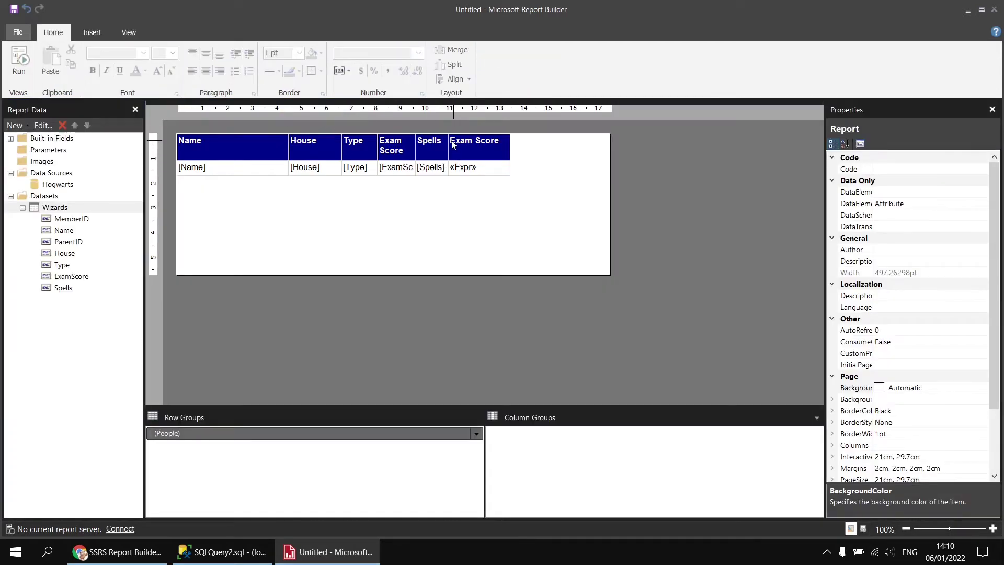
pyautogui.doubleClick(455, 140)
pyautogui.write('Sum')
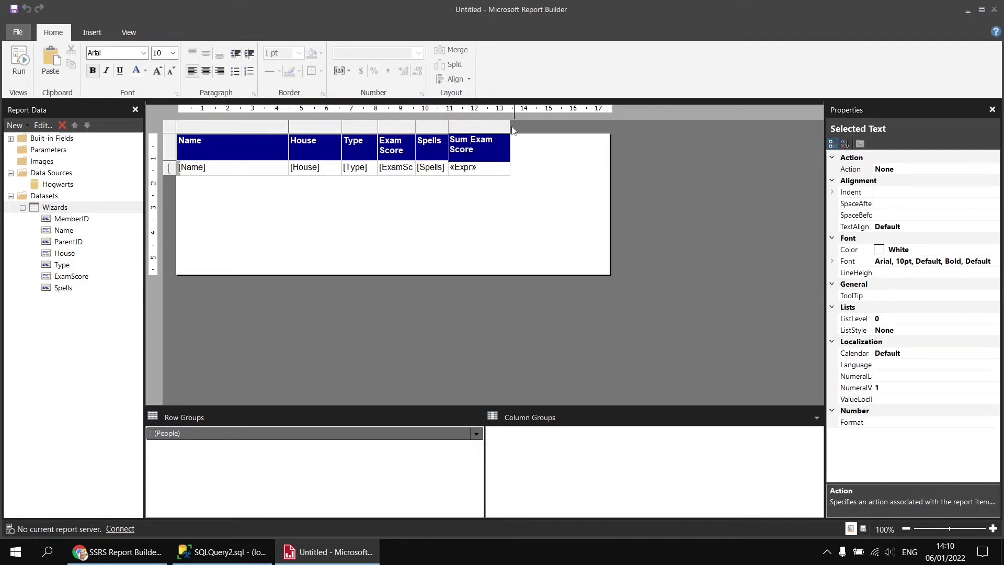
pyautogui.moveTo(509, 126); pyautogui.dragTo(482, 126)
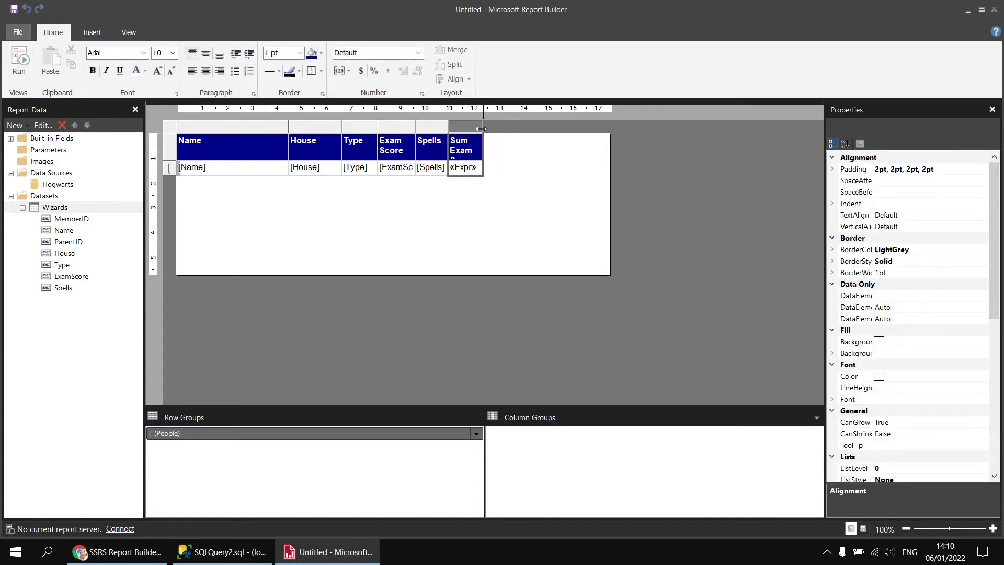
# - Copy the full expression from the Sum Exam Score detail cell, leaving the cell as it is
pyautogui.rightClick(466, 176)
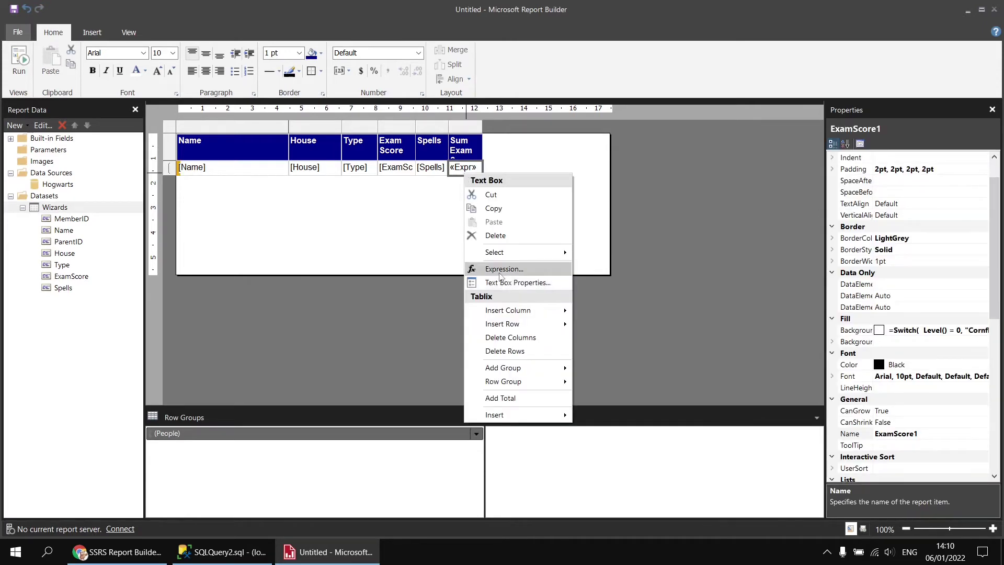
pyautogui.click(500, 270)
pyautogui.moveTo(405, 109); pyautogui.dragTo(186, 108)
pyautogui.hotkey('ctrl', 'c')
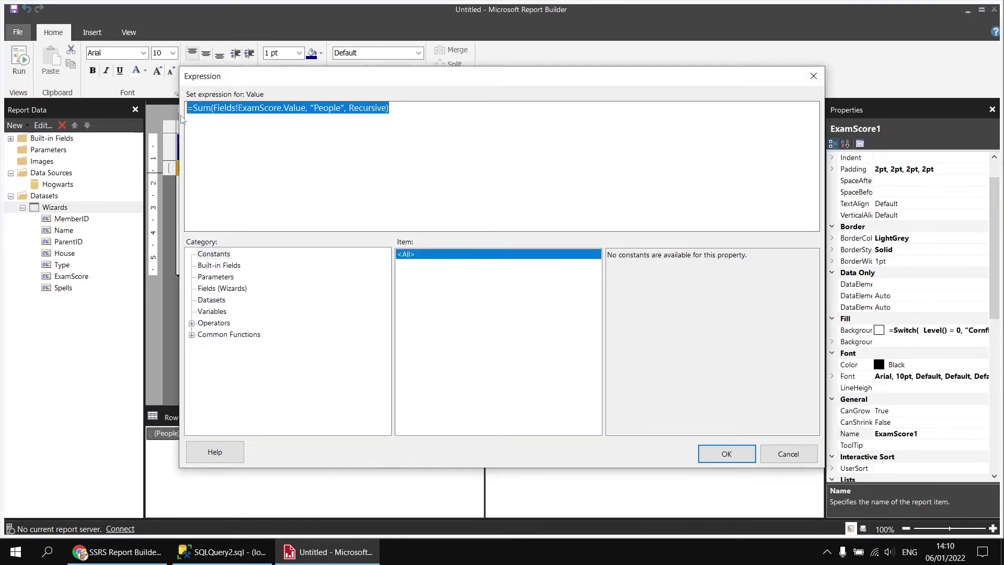
pyautogui.click(788, 453)
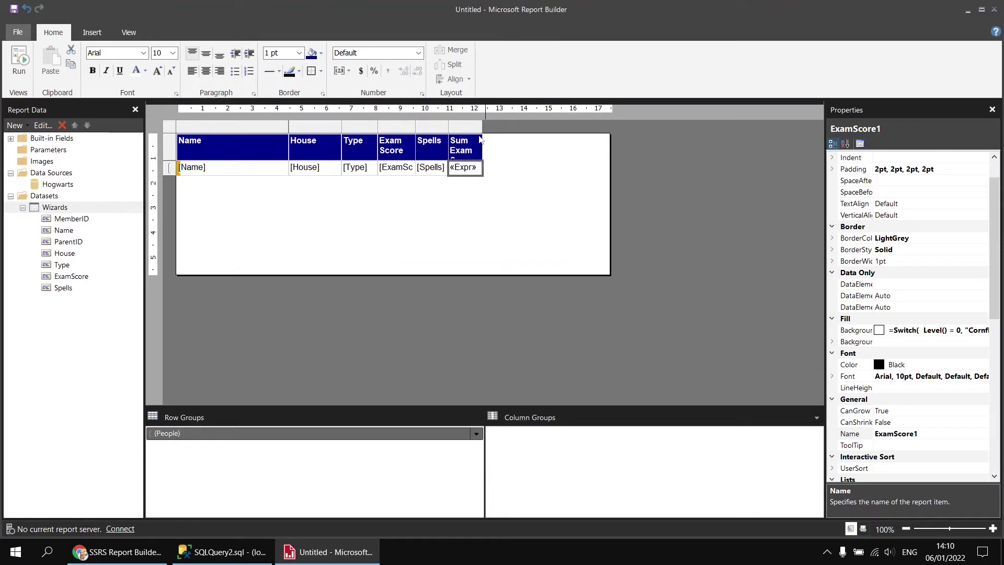
# - Insert a column to the right of Sum Exam Score and make the header row taller to fit three lines
pyautogui.rightClick(471, 128)
pyautogui.moveTo(514, 134)
pyautogui.click(594, 147)
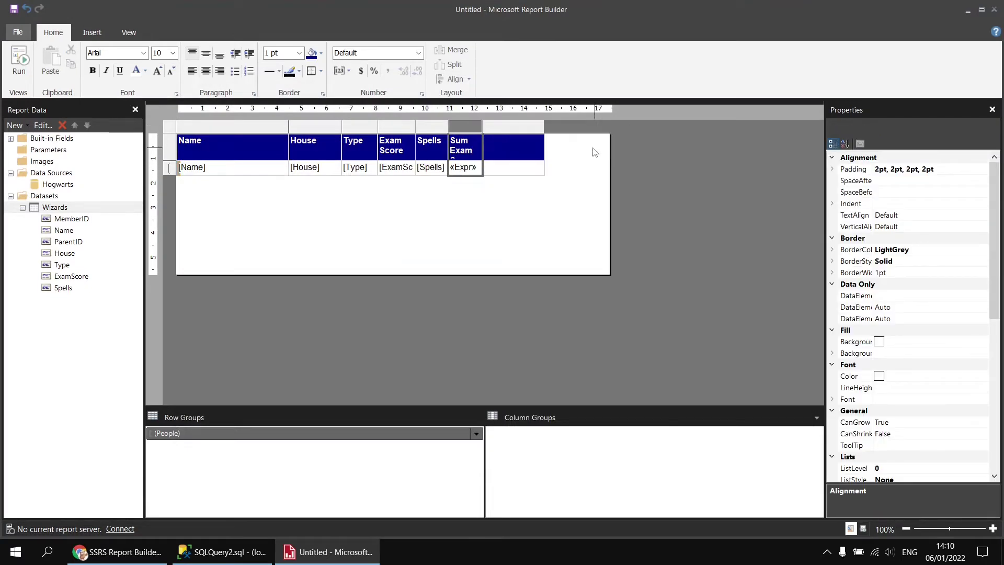
pyautogui.moveTo(171, 158); pyautogui.dragTo(171, 170)
# - Set the new column's detail cell expression to =Sum(Fields!Spells.Value, "People", Recursive), reusing the copied expression
pyautogui.click(512, 184)
pyautogui.rightClick(512, 184)
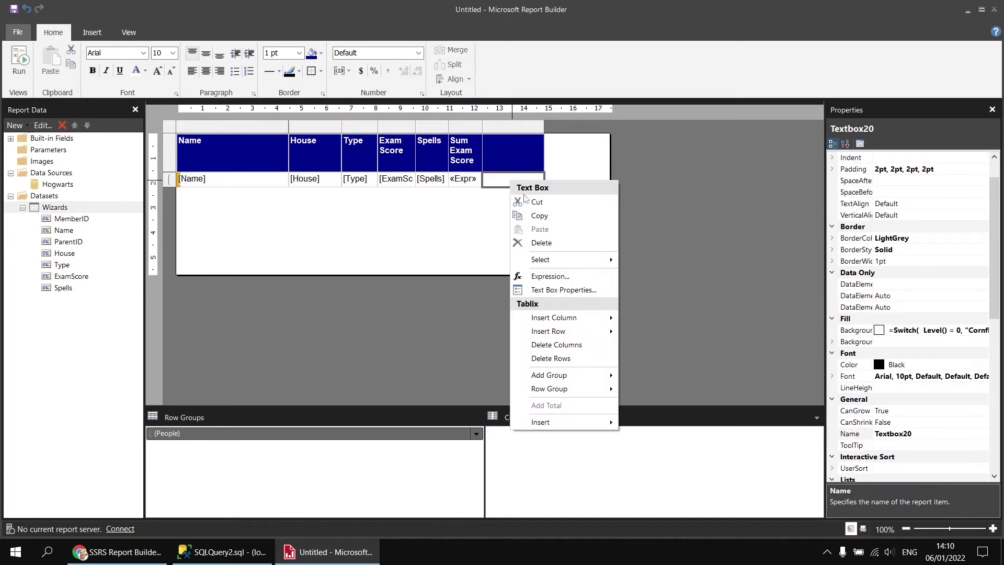
pyautogui.click(555, 281)
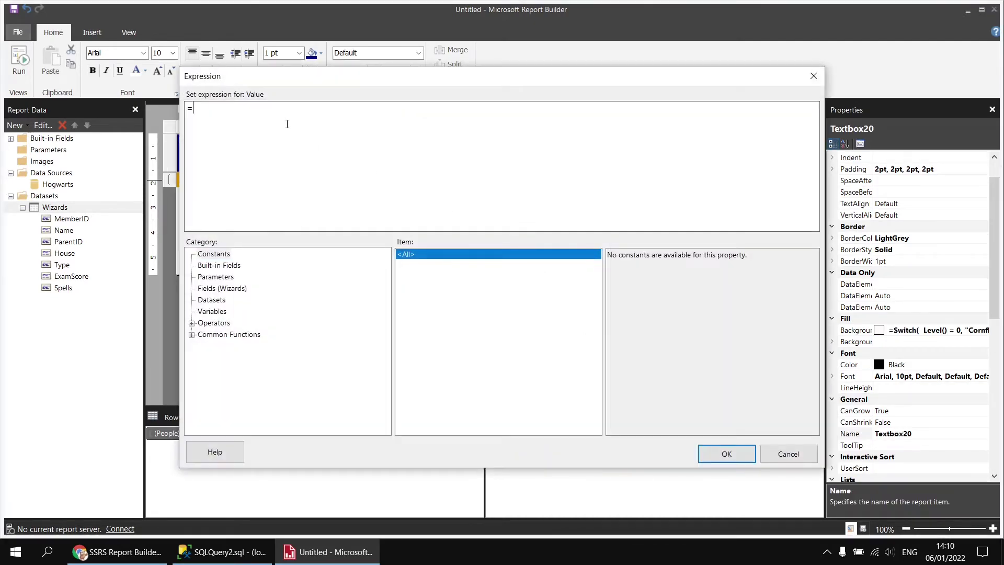
pyautogui.hotkey('ctrl', 'v')
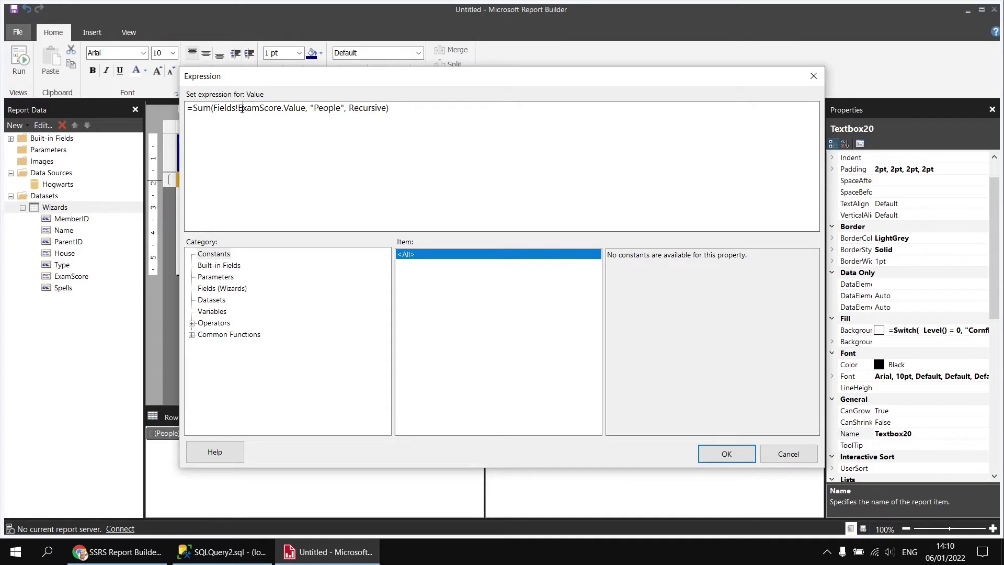
pyautogui.moveTo(239, 108); pyautogui.dragTo(282, 111)
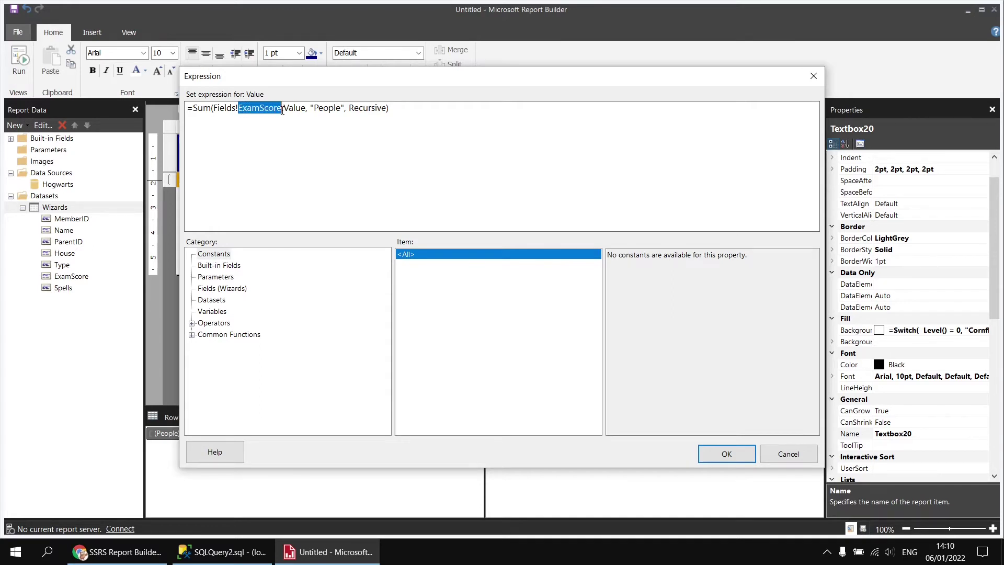
pyautogui.write('Spells')
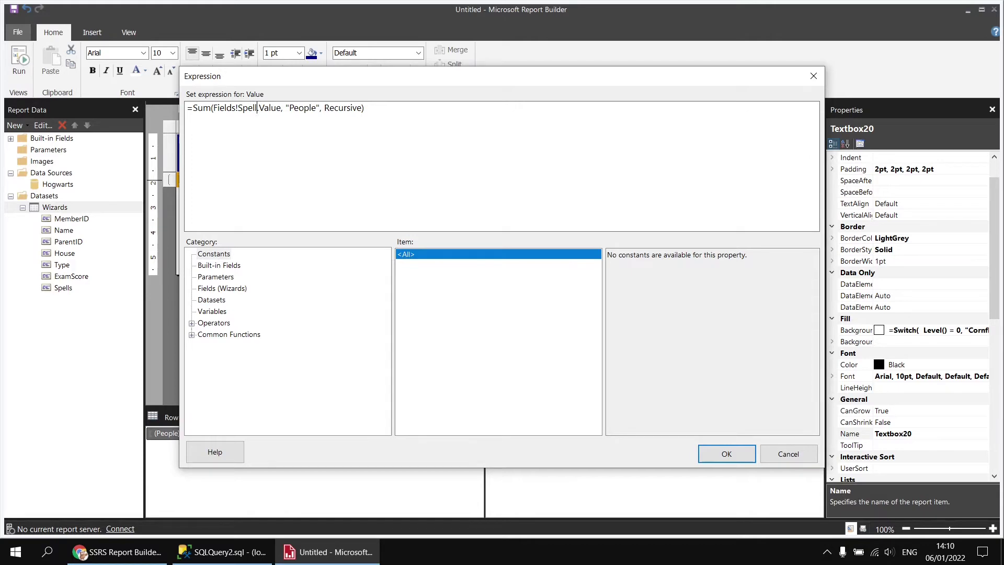
pyautogui.click(719, 454)
# - Title the new column Sum Spells and narrow it, previewing the report before returning to its design
pyautogui.click(486, 157)
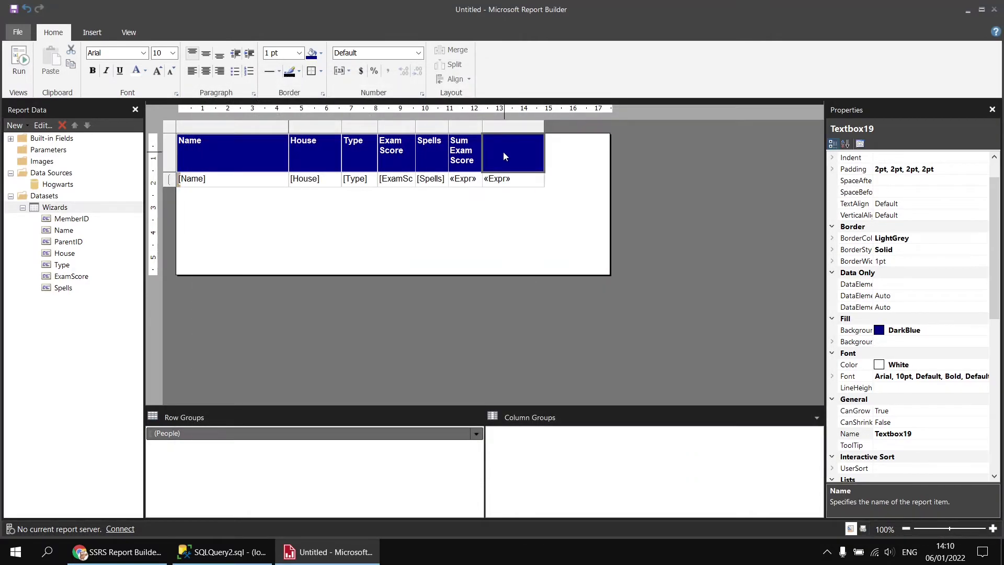
pyautogui.write('Sum Spells')
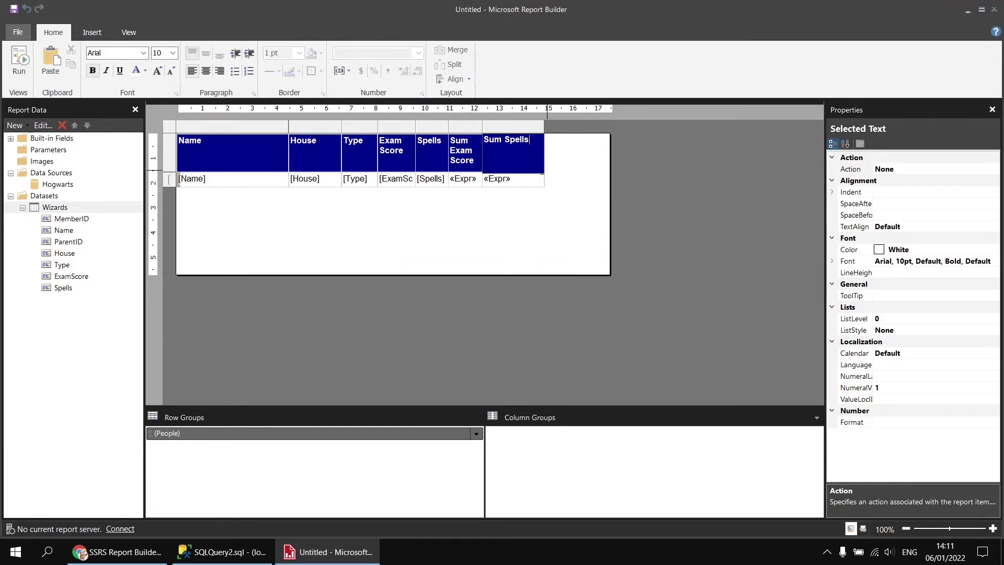
pyautogui.click(532, 182)
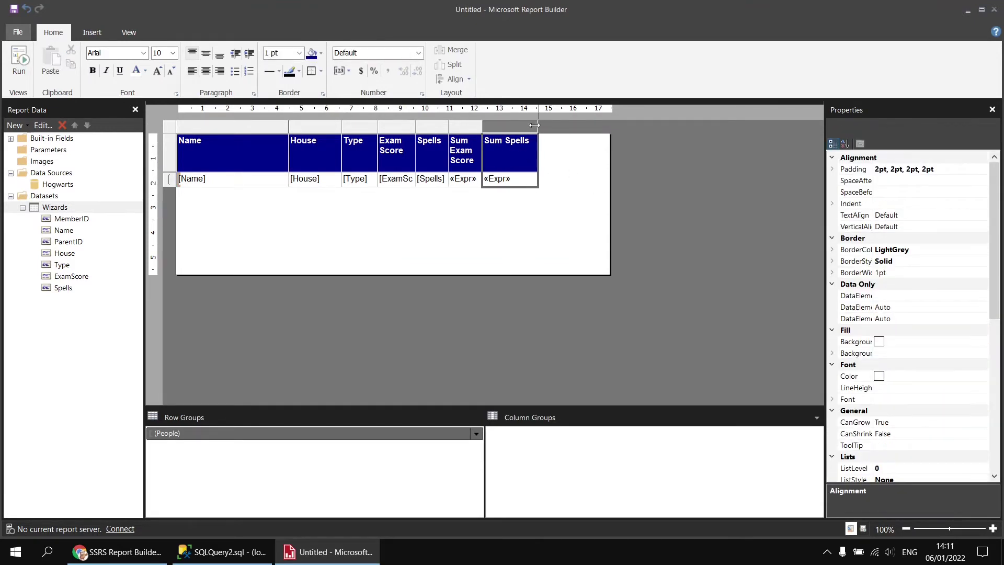
pyautogui.click(19, 60)
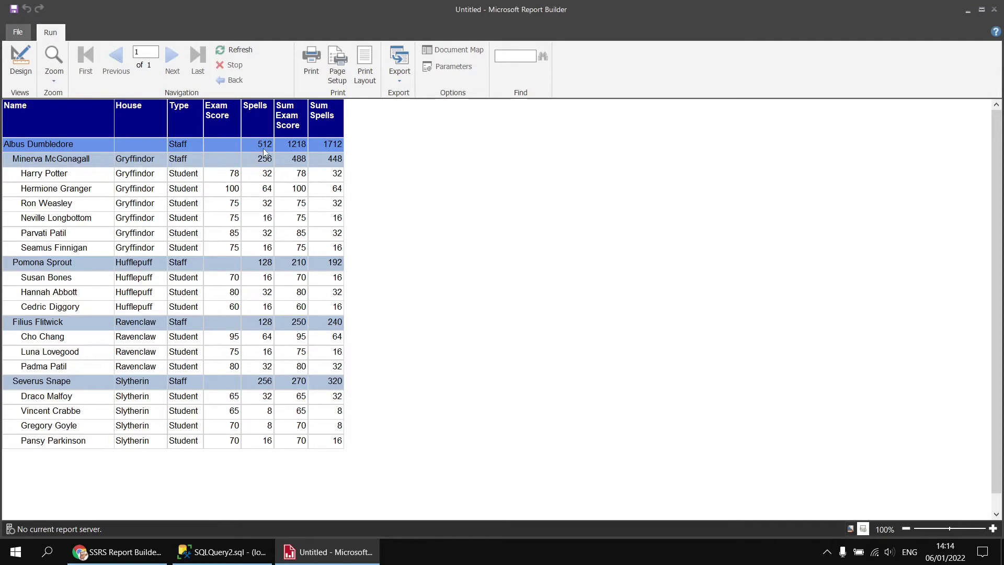
pyautogui.click(21, 60)
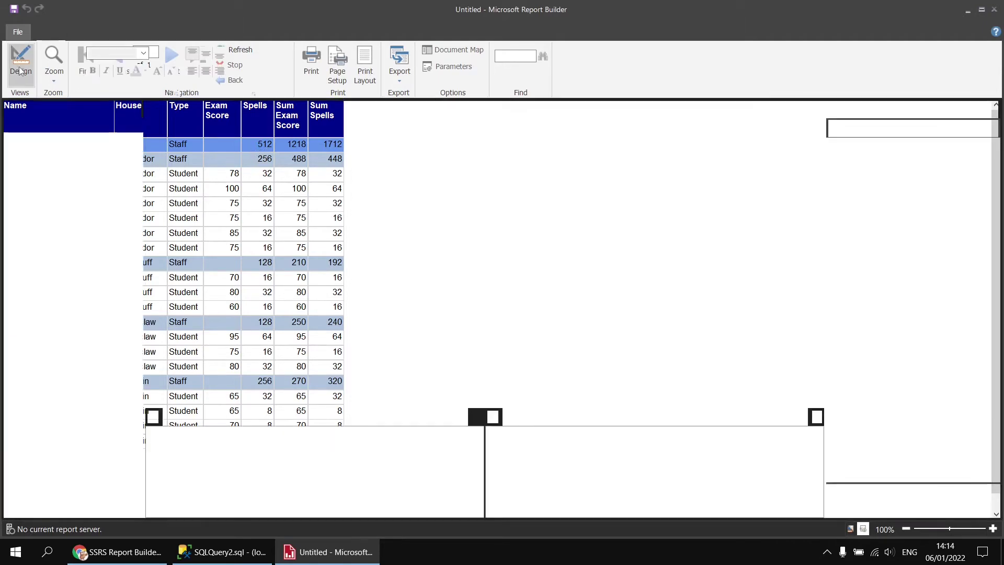
# - Insert a new column to the right of Sum Spells
pyautogui.click(500, 166)
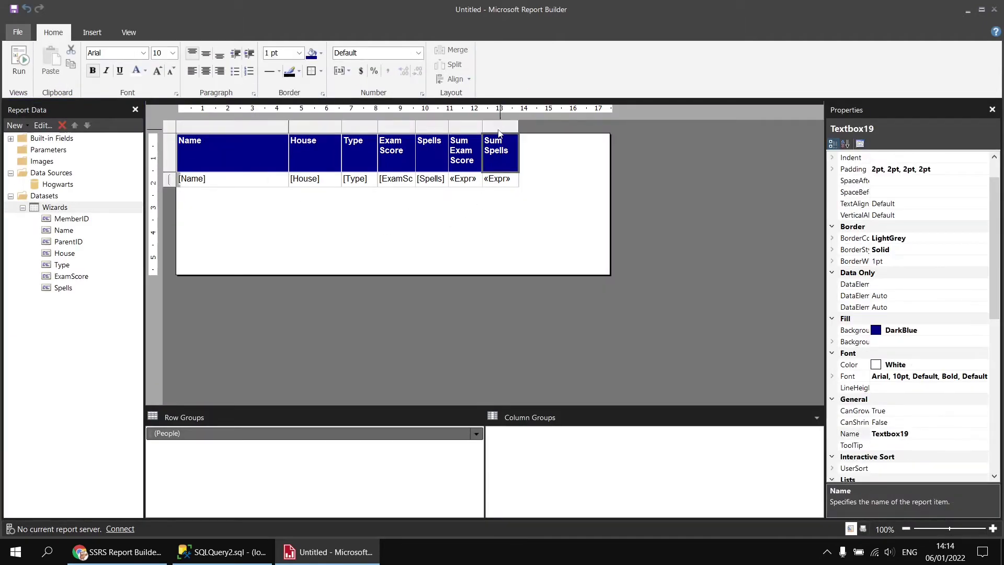
pyautogui.rightClick(499, 130)
pyautogui.moveTo(558, 138)
pyautogui.click(626, 149)
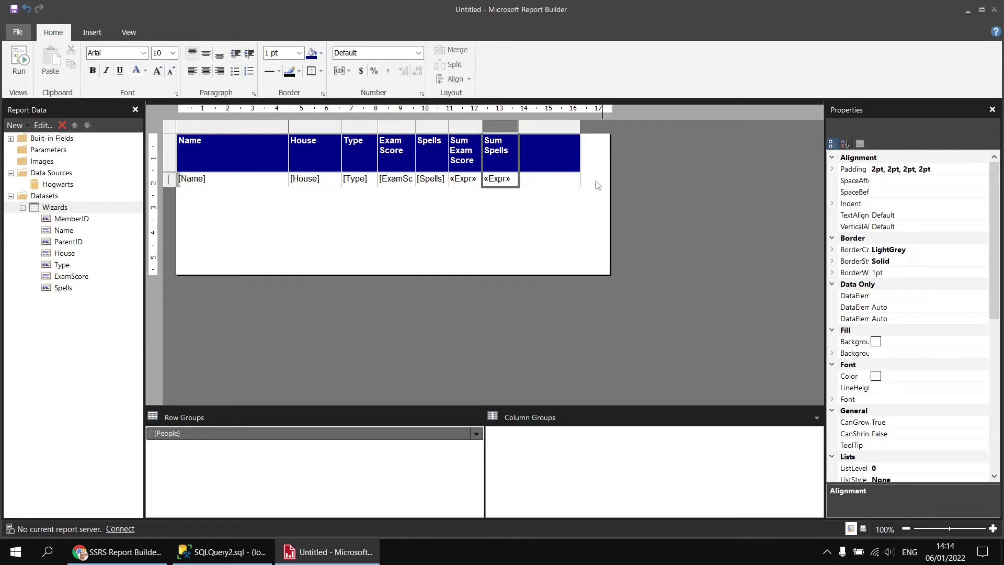
# - Copy the full expression from the Sum Spells detail cell without changing it
pyautogui.rightClick(504, 189)
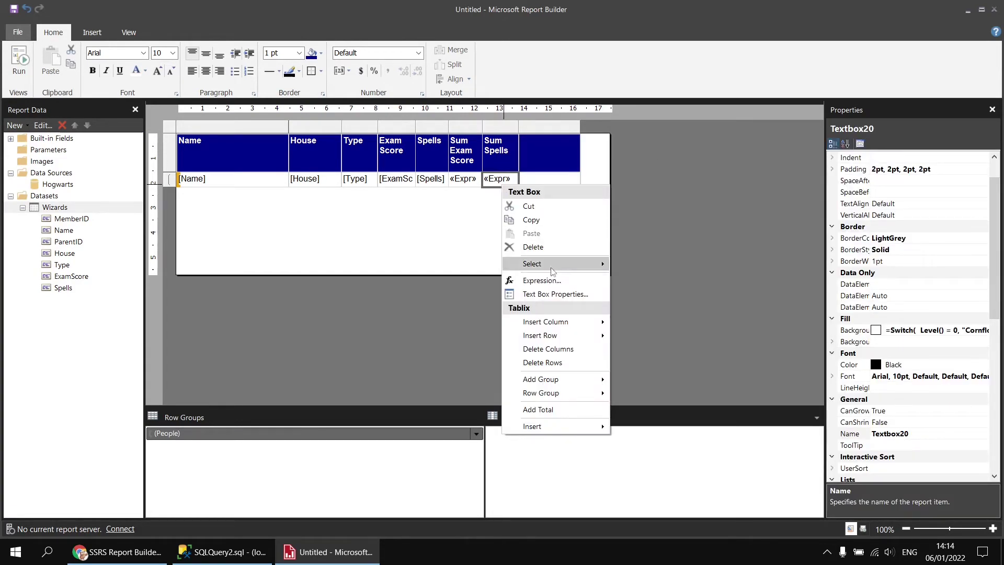
pyautogui.click(523, 280)
pyautogui.moveTo(366, 110); pyautogui.dragTo(186, 110)
pyautogui.hotkey('ctrl', 'c')
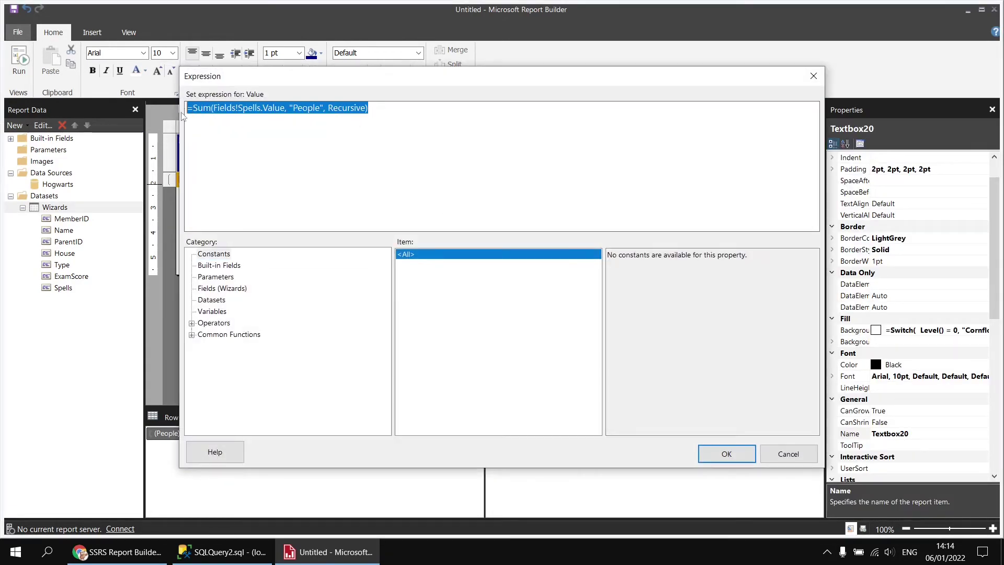
pyautogui.click(768, 454)
# - Set the empty column's detail cell expression to =Sum(Fields!Spells.Value, "People", Recursive) - Fields!Spells.Value
pyautogui.rightClick(537, 182)
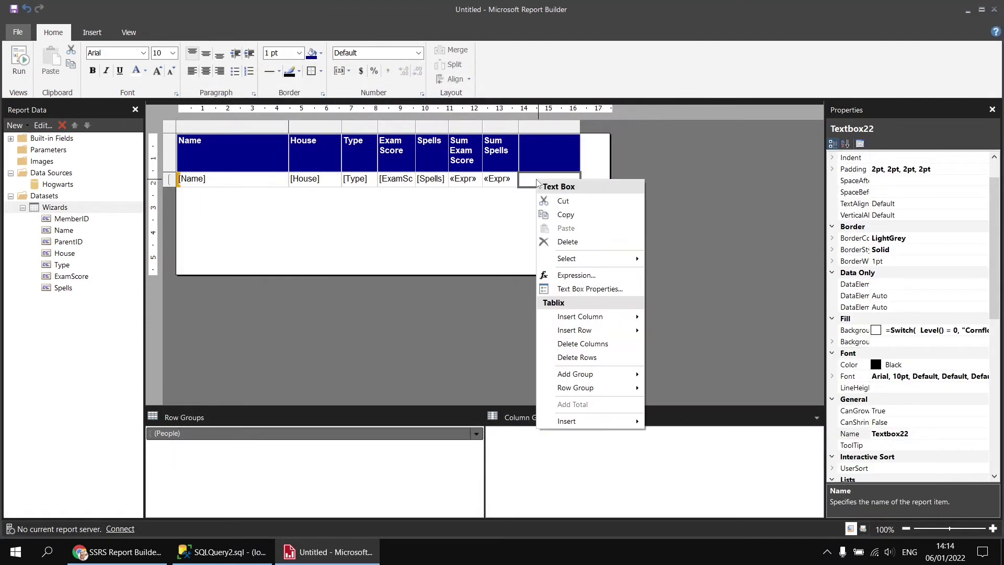
pyautogui.click(586, 276)
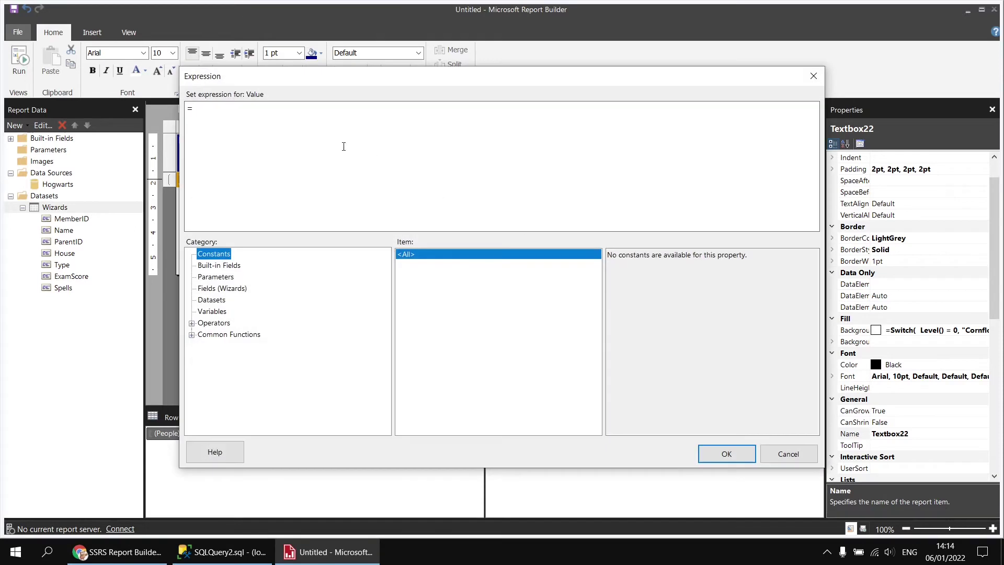
pyautogui.click(221, 109)
pyautogui.hotkey('ctrl', 'a')
pyautogui.hotkey('ctrl', 'v')
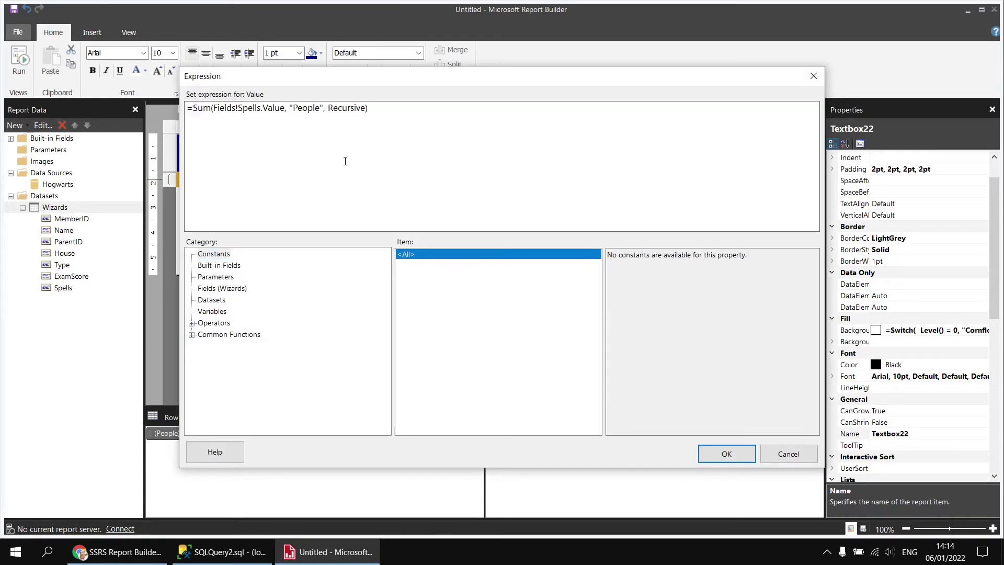
pyautogui.write('-')
pyautogui.moveTo(215, 109); pyautogui.dragTo(284, 111)
pyautogui.hotkey('ctrl', 'c')
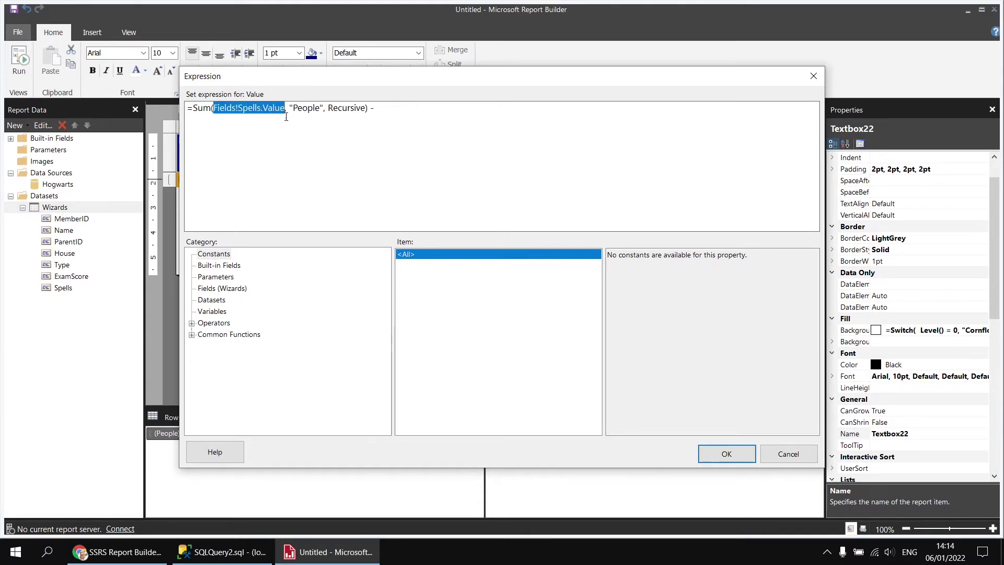
pyautogui.click(416, 109)
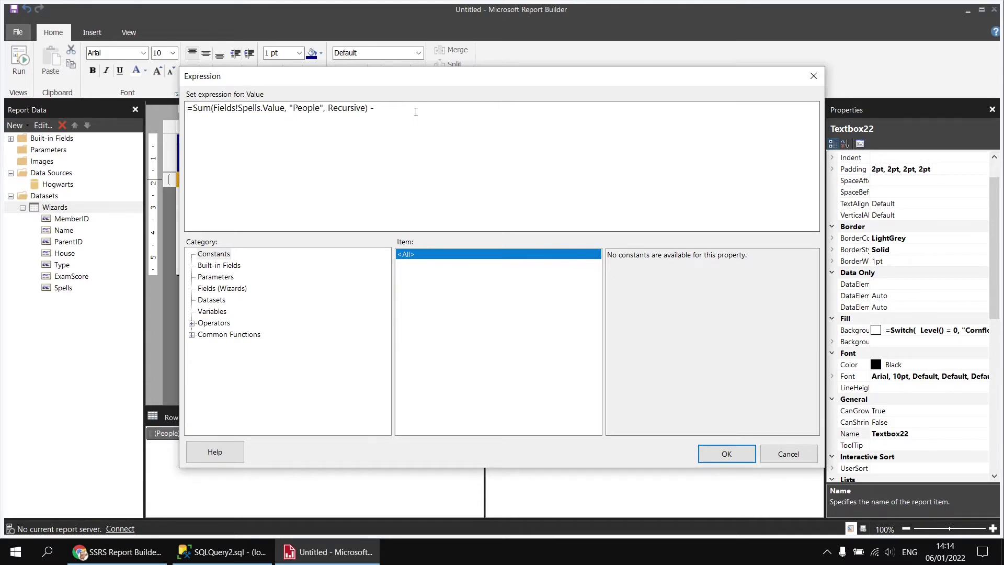
pyautogui.hotkey('ctrl', 'v')
pyautogui.click(722, 453)
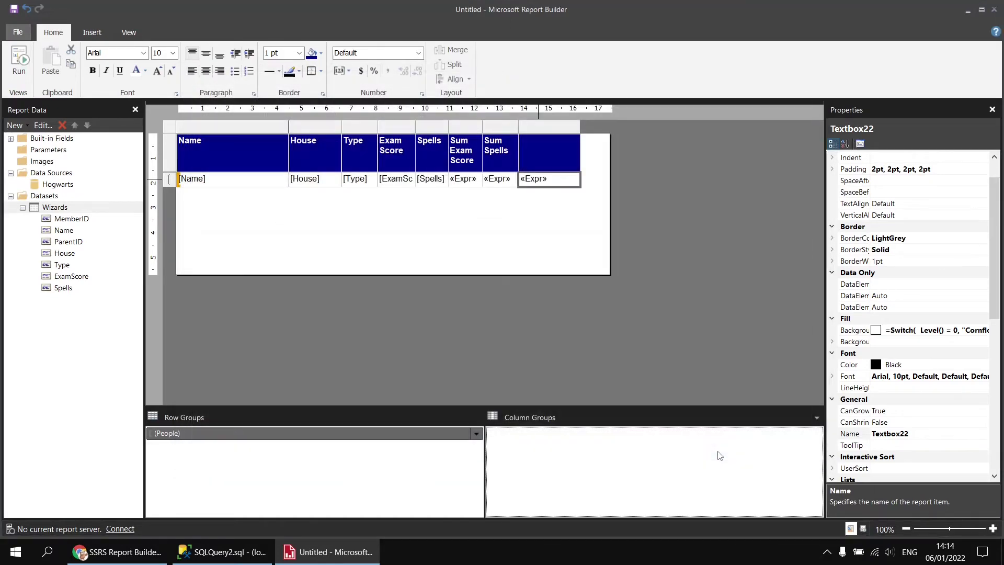
# - Title the last column Sum Spells Subordinates and narrow it slightly, previewing the report before returning to its design
pyautogui.click(545, 148)
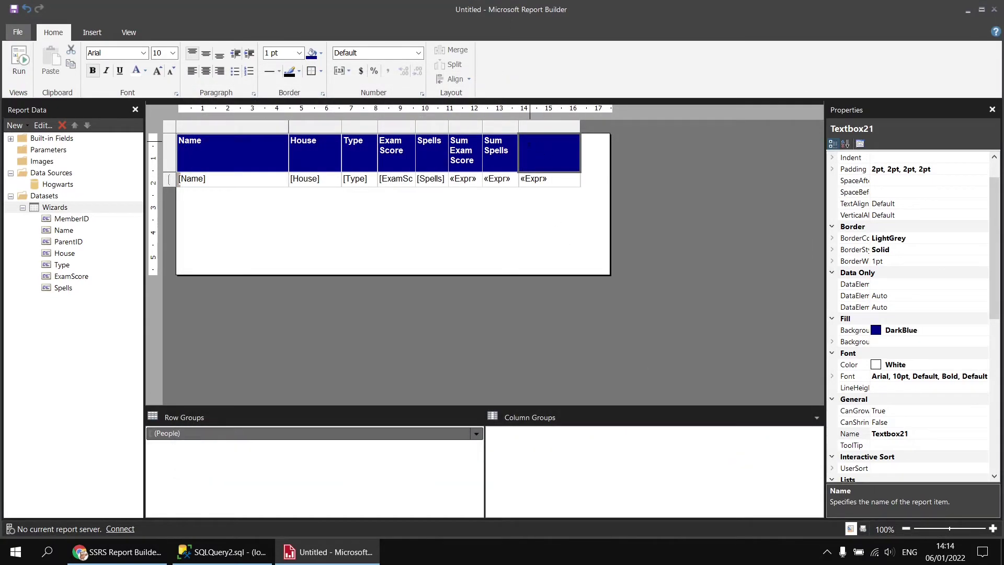
pyautogui.write('Su')
pyautogui.write('Sp')
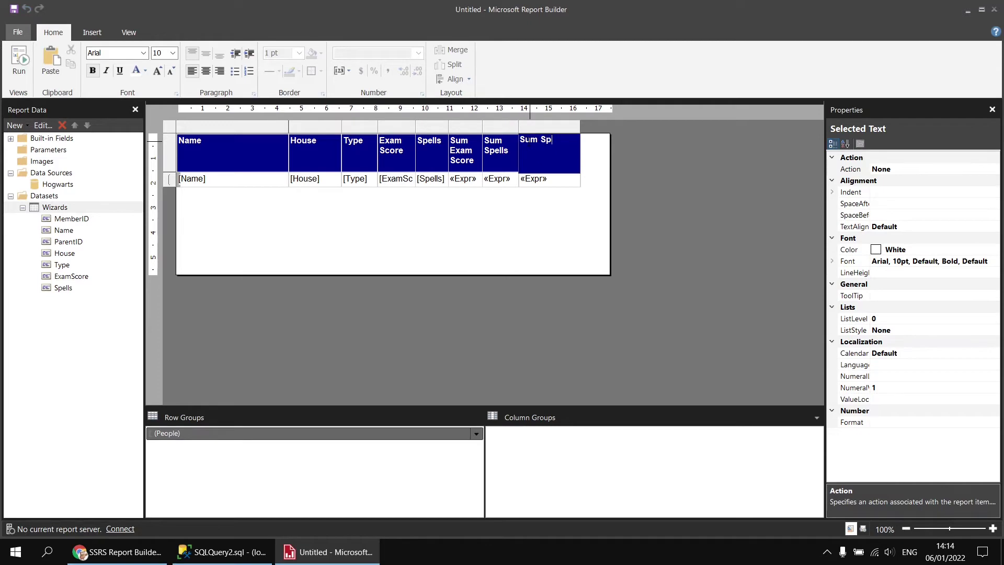
pyautogui.write('ells Subordinates')
pyautogui.click(574, 179)
pyautogui.moveTo(581, 127)
pyautogui.mouseDown()
pyautogui.moveTo(567, 127)
pyautogui.moveTo(577, 130)
pyautogui.mouseUp()
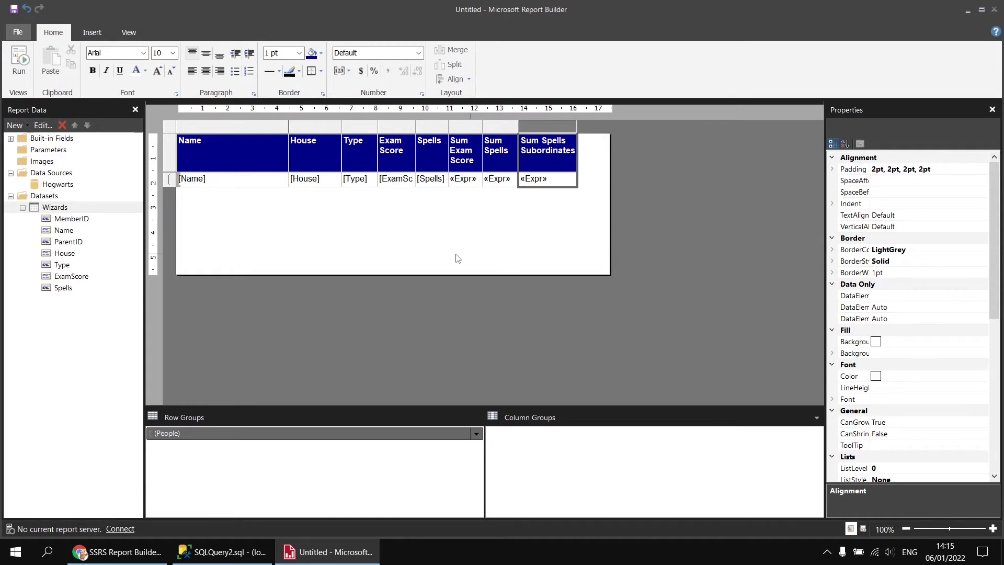
pyautogui.click(20, 66)
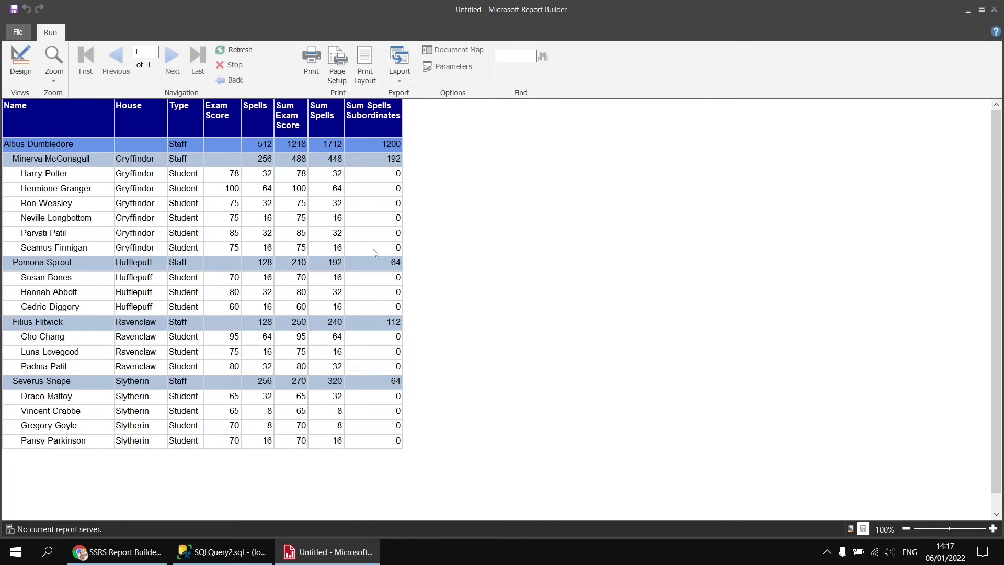
pyautogui.click(20, 60)
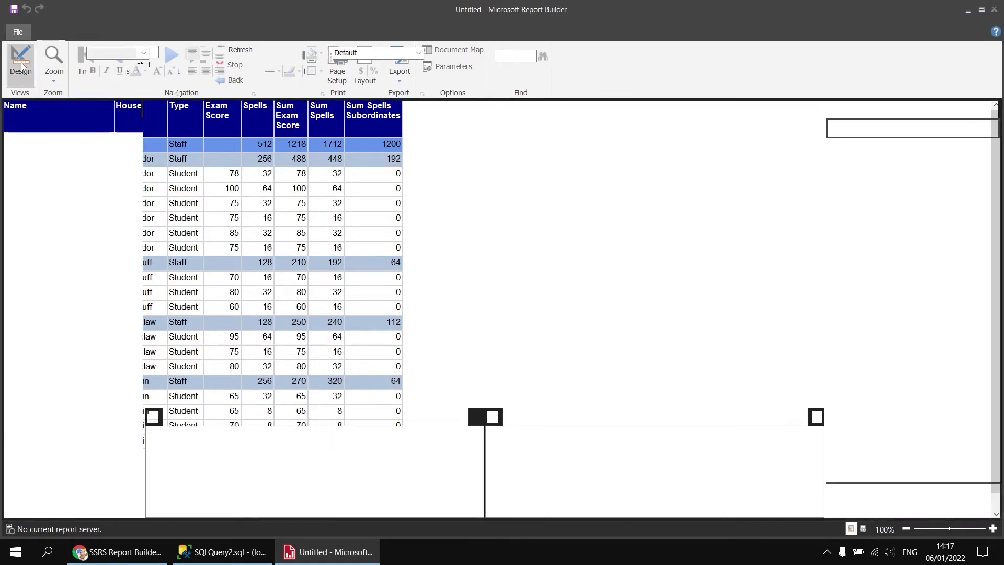
# - Insert a new column to the right of Sum Spells Subordinates
pyautogui.click(534, 167)
pyautogui.rightClick(545, 127)
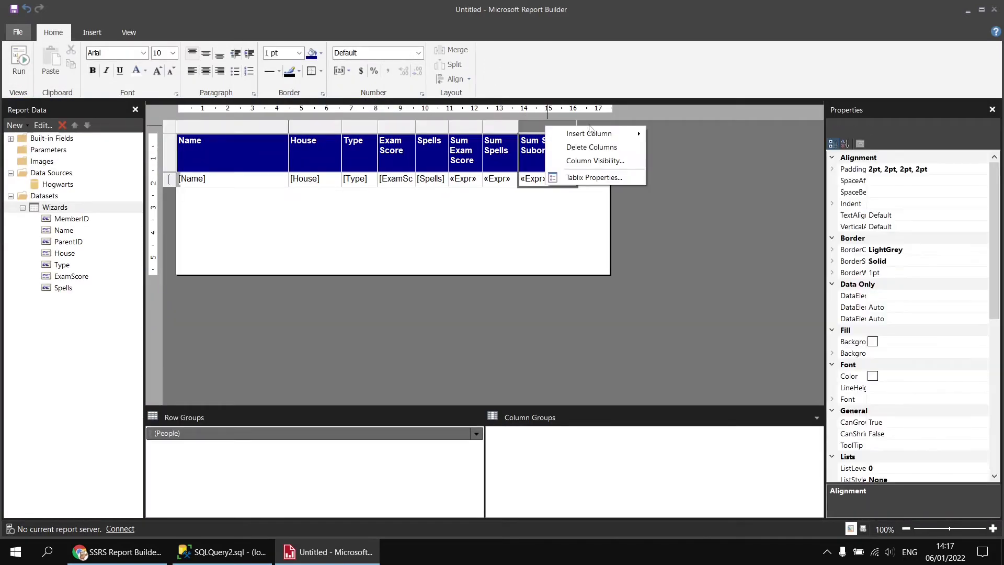
pyautogui.moveTo(612, 134)
pyautogui.click(674, 146)
# - Set the new column's detail cell expression to =CountRows(), previewing the report before returning to its design
pyautogui.rightClick(596, 178)
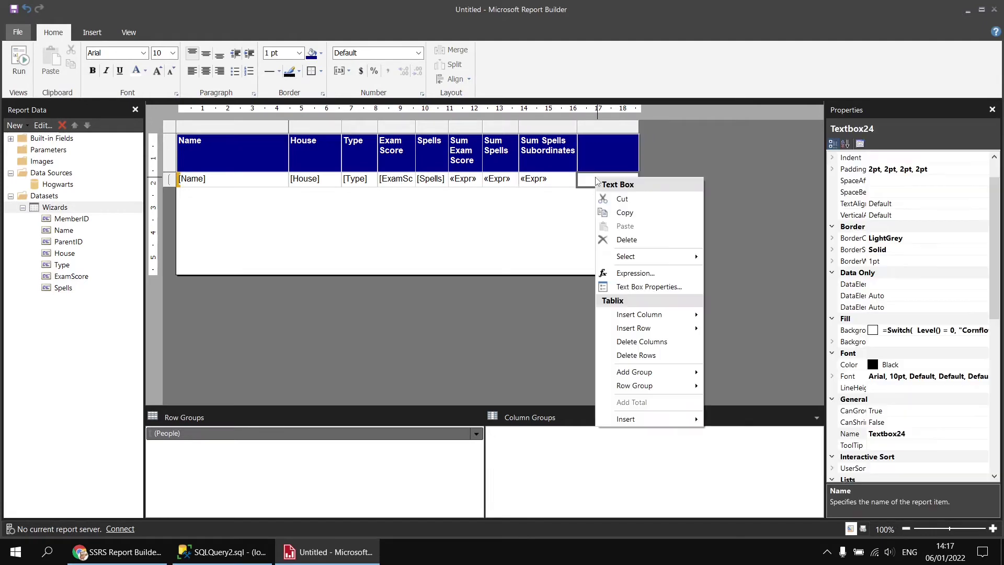
pyautogui.click(636, 273)
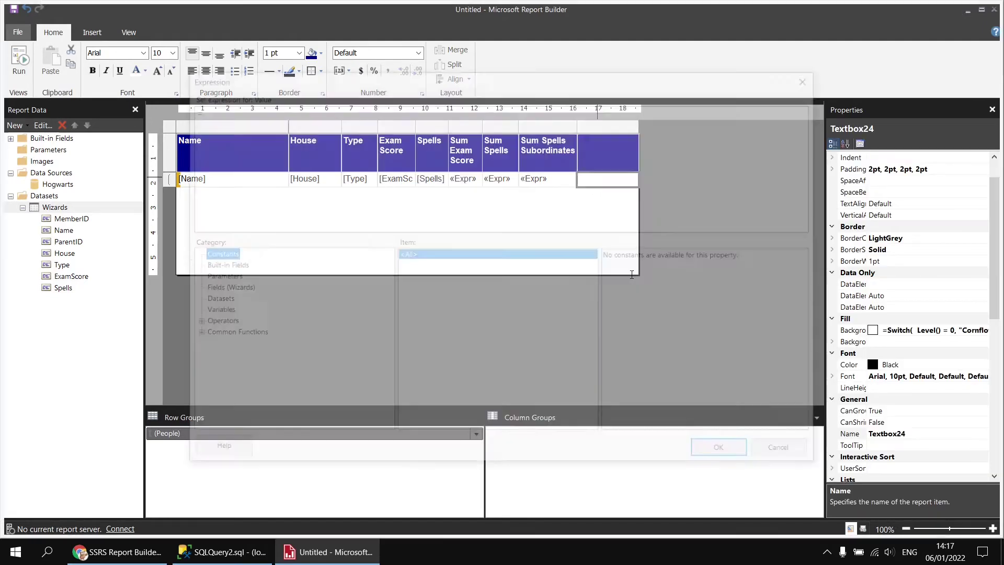
pyautogui.write('Coun')
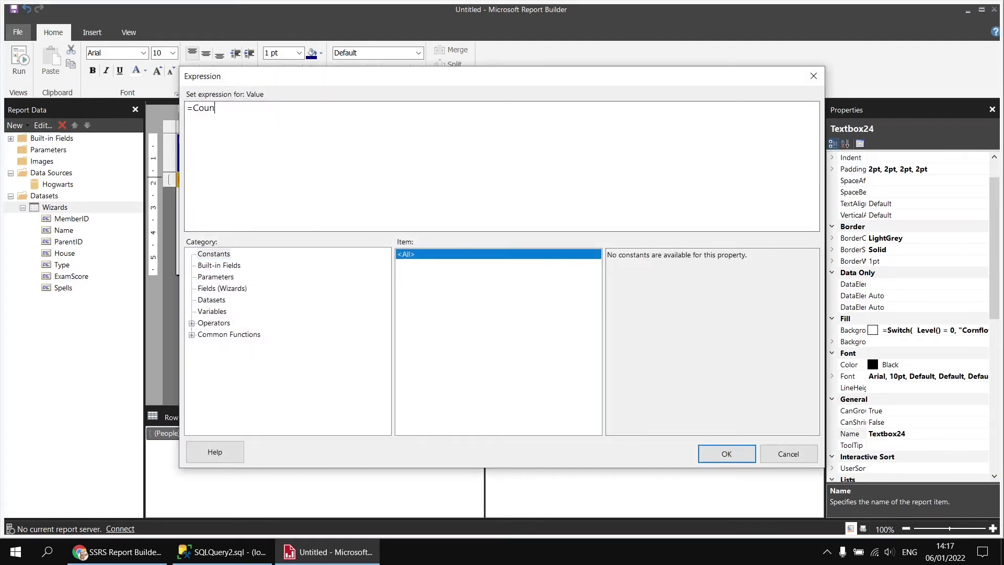
pyautogui.write('tRows()')
pyautogui.click(726, 453)
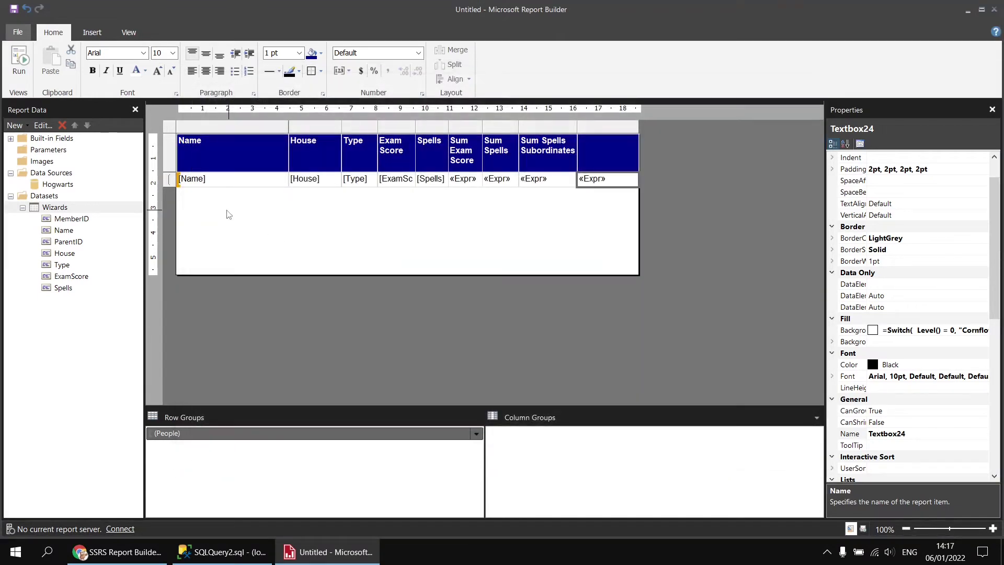
pyautogui.click(19, 58)
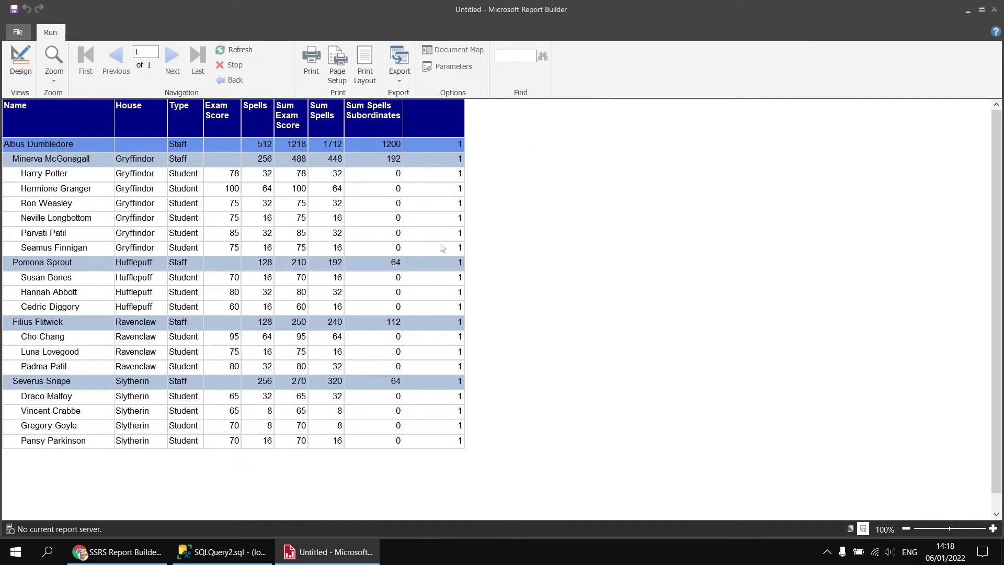
pyautogui.click(21, 60)
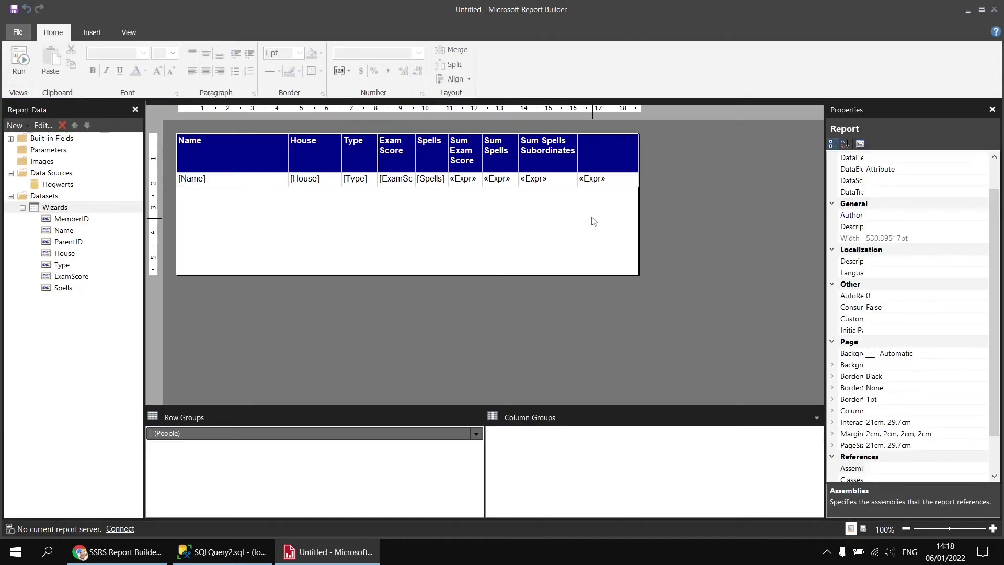
# - Extend the last column's detail expression to =CountRows("People", Recursive), previewing the report before returning to its design
pyautogui.rightClick(606, 185)
pyautogui.click(649, 279)
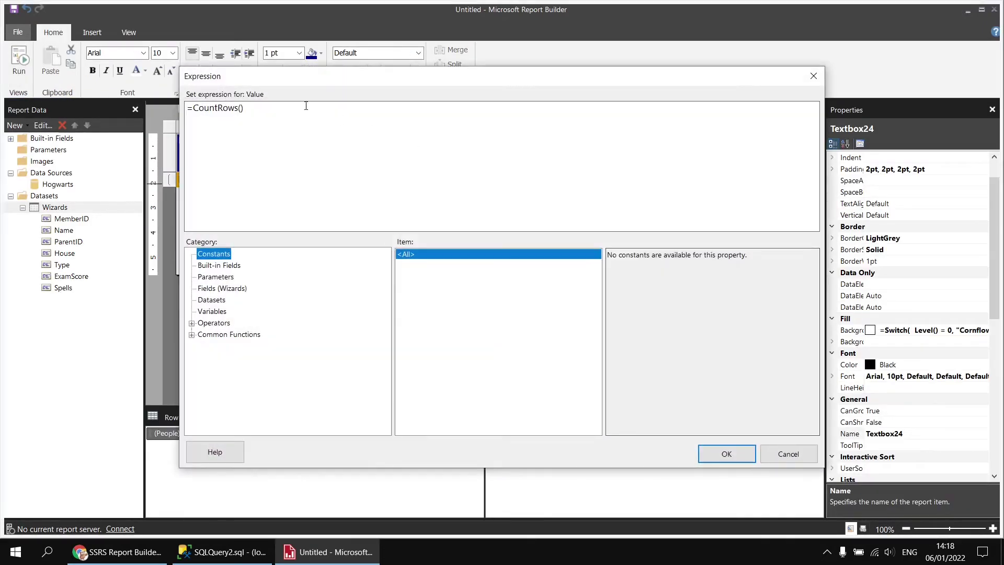
pyautogui.click(192, 322)
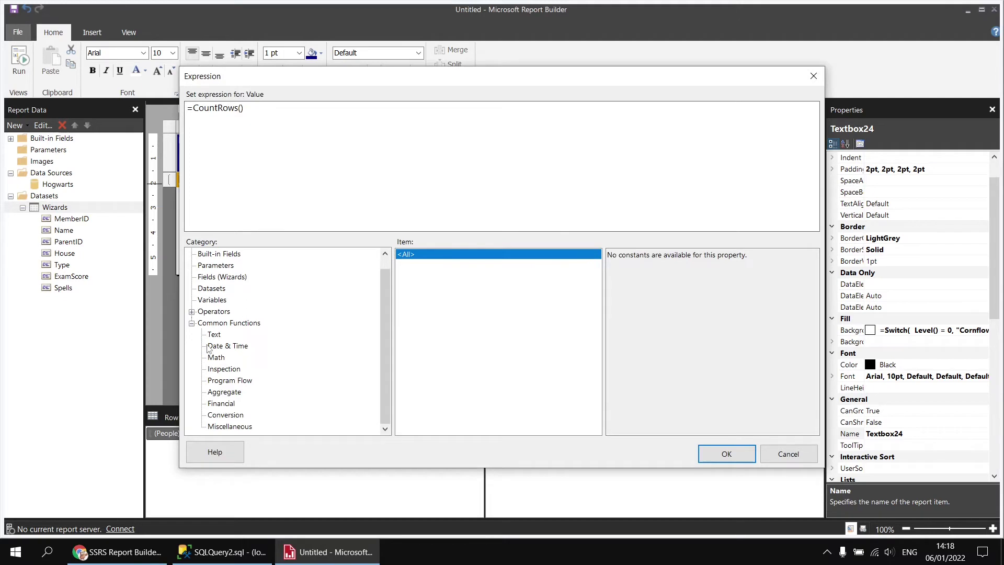
pyautogui.click(223, 392)
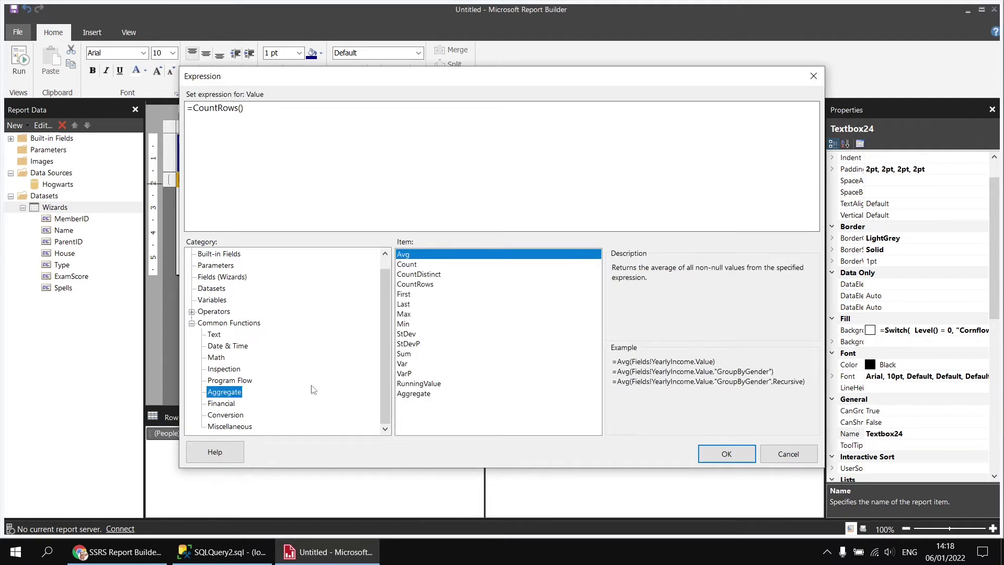
pyautogui.click(428, 285)
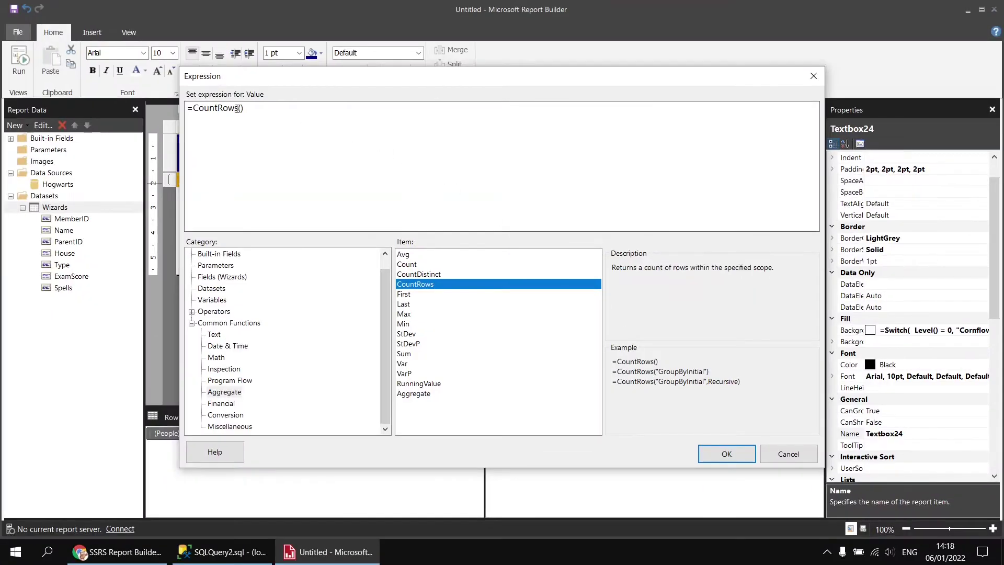
pyautogui.click(242, 108)
pyautogui.write('"People", Recursive')
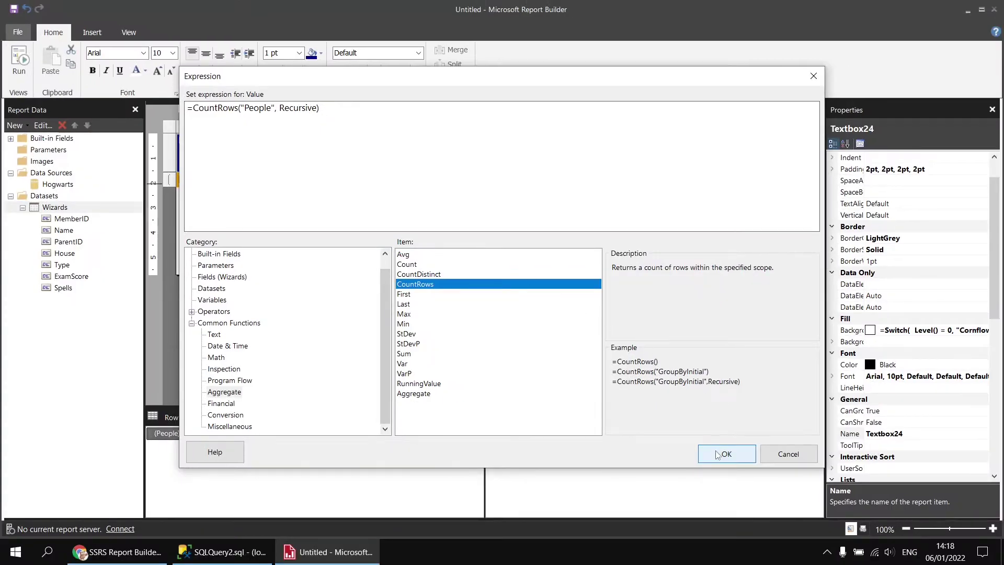
pyautogui.click(718, 449)
pyautogui.click(19, 60)
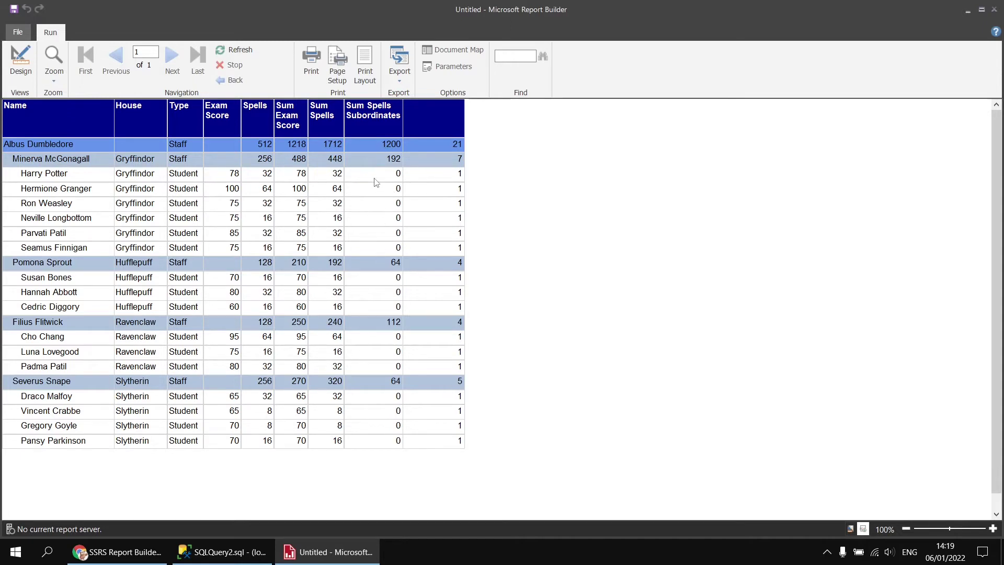
pyautogui.click(21, 61)
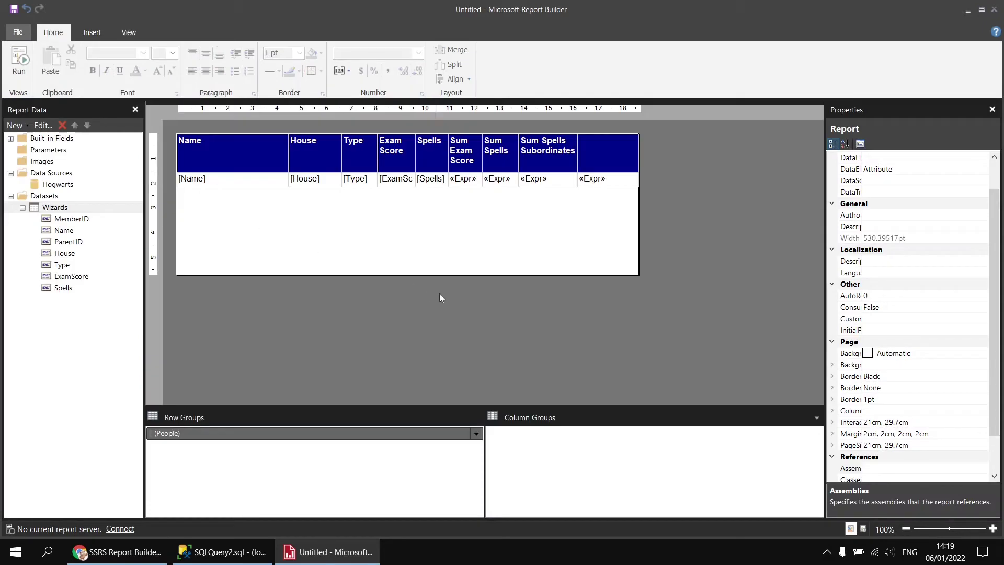
# - Copy CountRows("People", Recursive), without the equals sign, from the last column's detail expression
pyautogui.click(595, 184)
pyautogui.rightClick(594, 187)
pyautogui.click(609, 278)
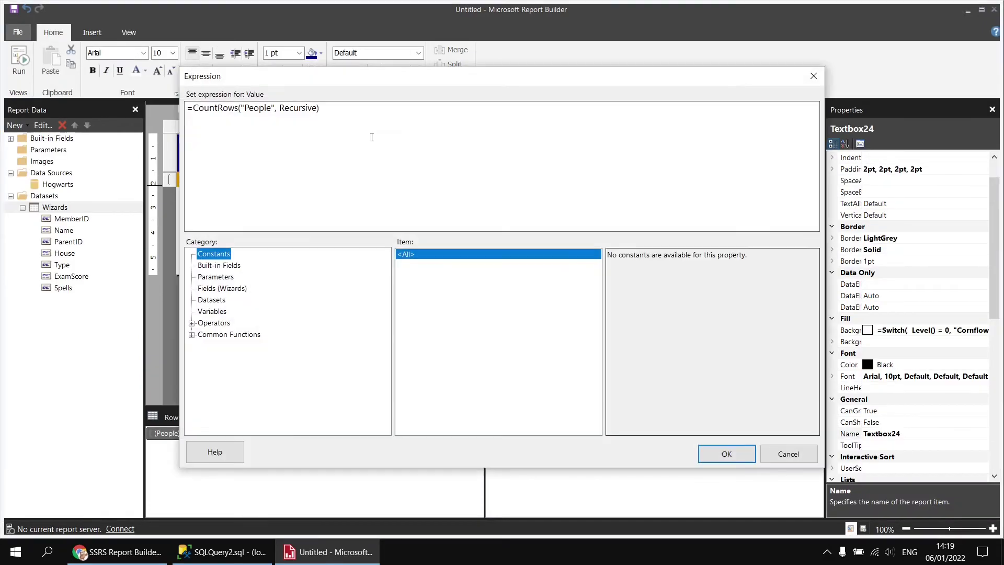
pyautogui.moveTo(326, 109)
pyautogui.mouseDown()
pyautogui.moveTo(160, 112)
pyautogui.moveTo(344, 109)
pyautogui.mouseUp()
pyautogui.hotkey('ctrl', 'c')
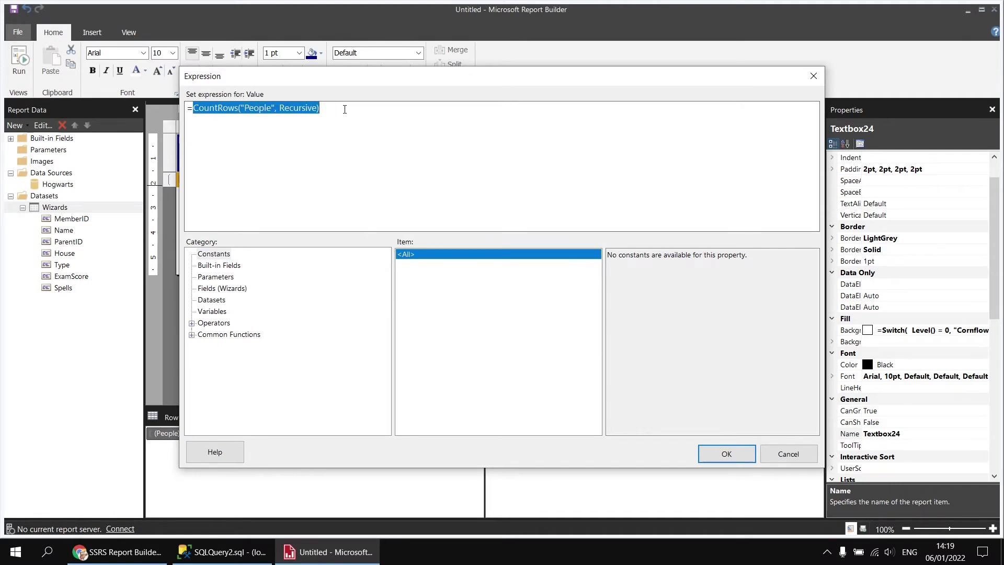
pyautogui.click(727, 454)
# - Open an IIf before the sum in the Sum Spells Subordinates detail expression, with the condition CountRows("People", Recursive) = 1
pyautogui.rightClick(540, 183)
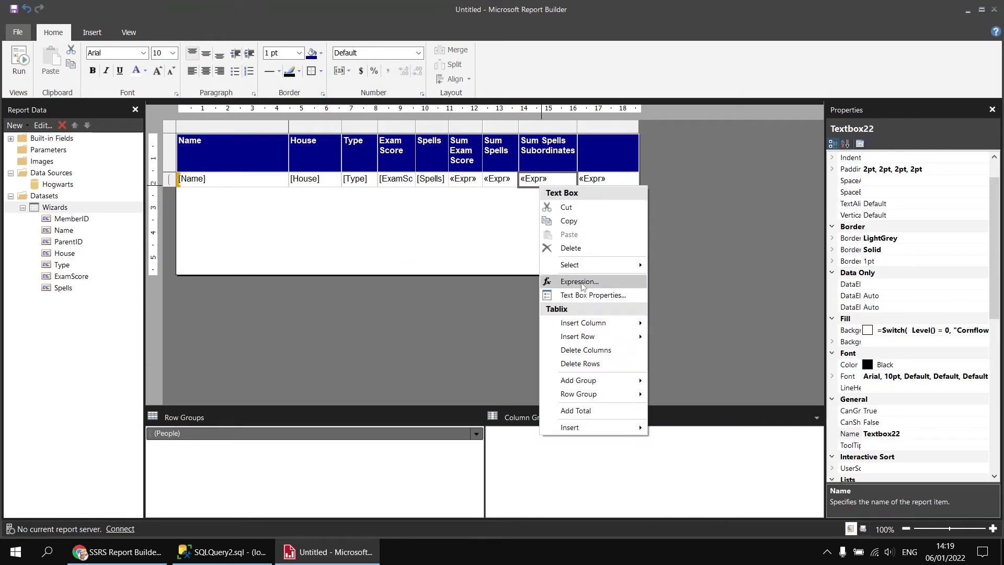
pyautogui.click(580, 282)
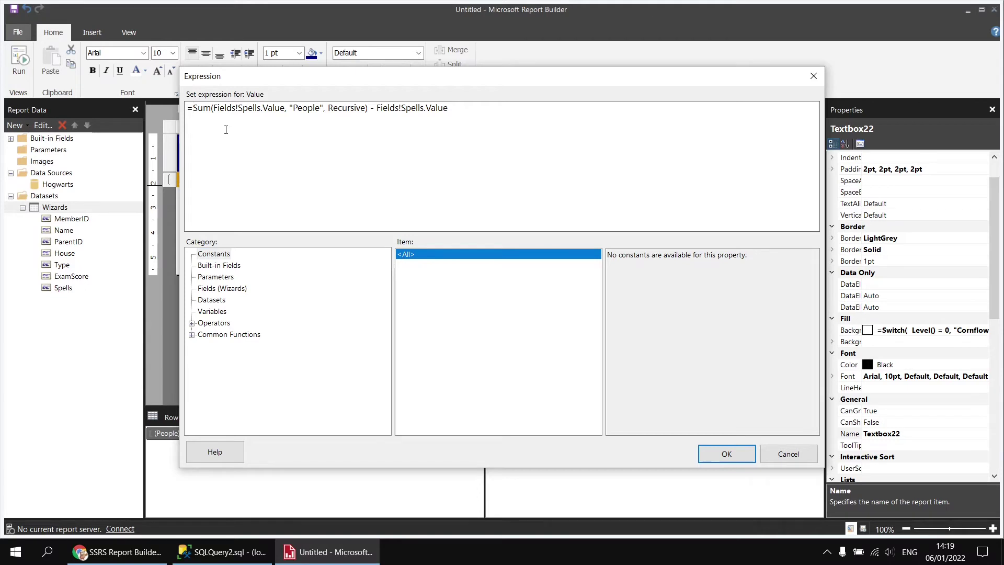
pyautogui.press('Return')
pyautogui.press('Return')
pyautogui.press('Up')
pyautogui.press('Up')
pyautogui.write('IIf')
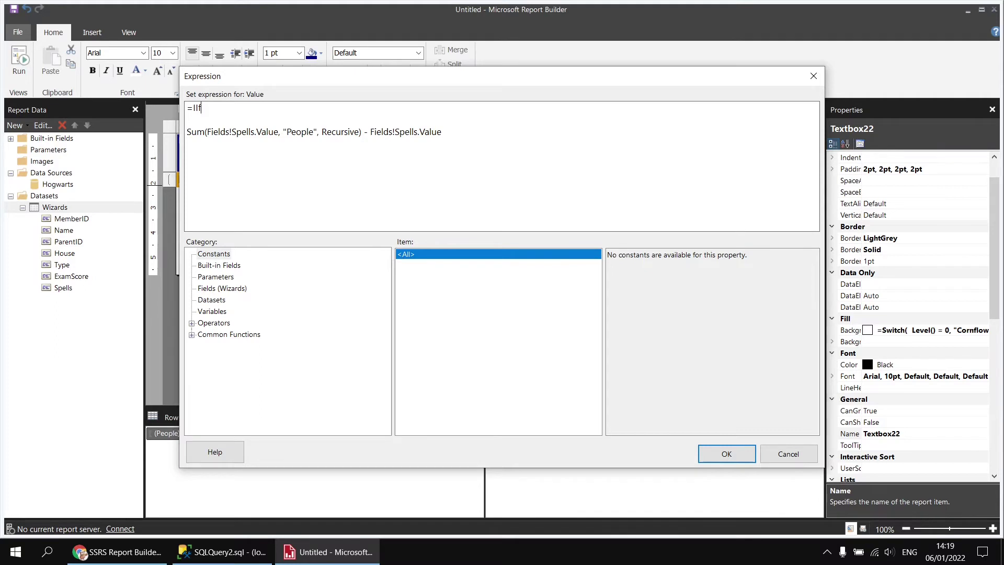
pyautogui.write('(')
pyautogui.press('Return')
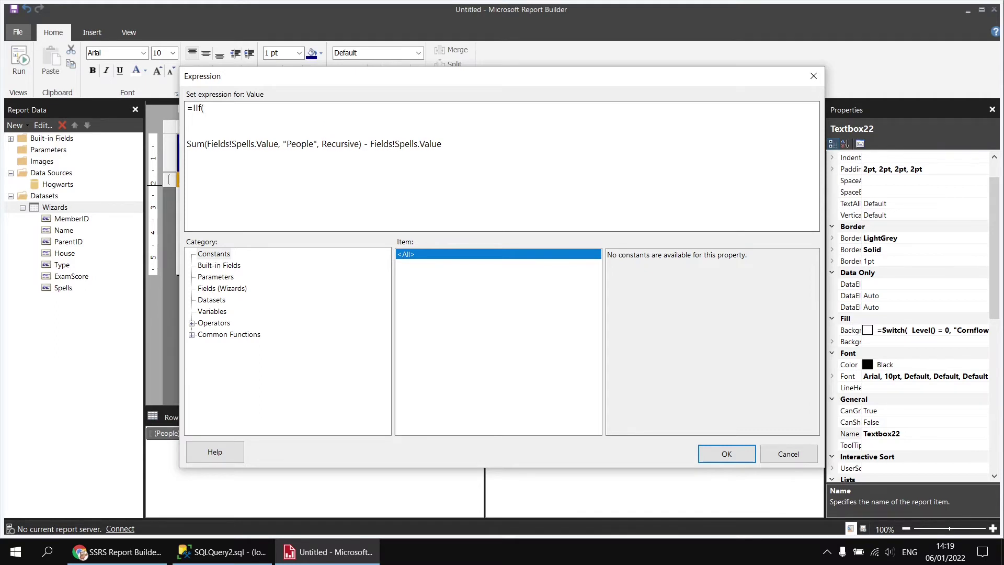
pyautogui.hotkey('ctrl', 'v')
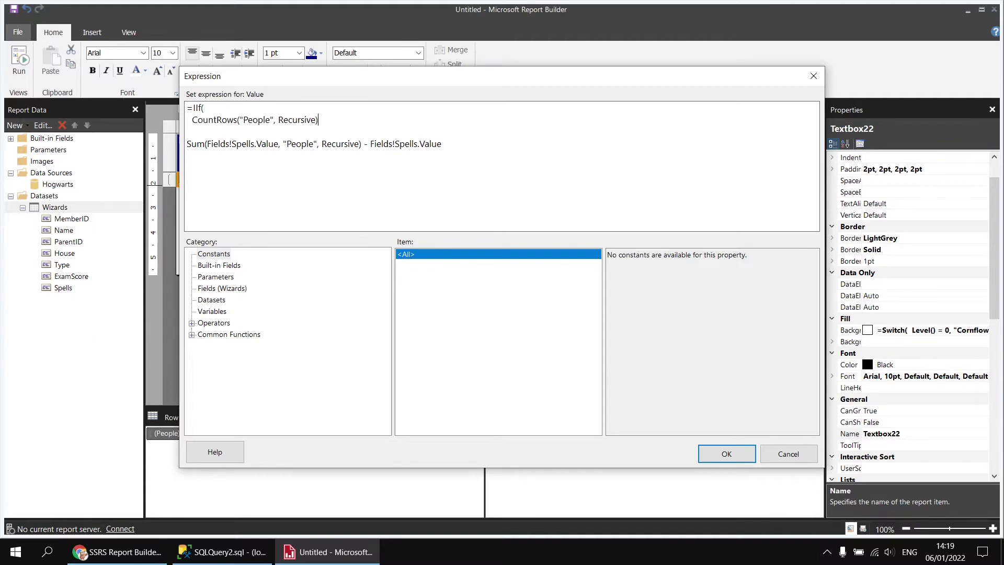
pyautogui.write('= 1,')
pyautogui.press('Return')
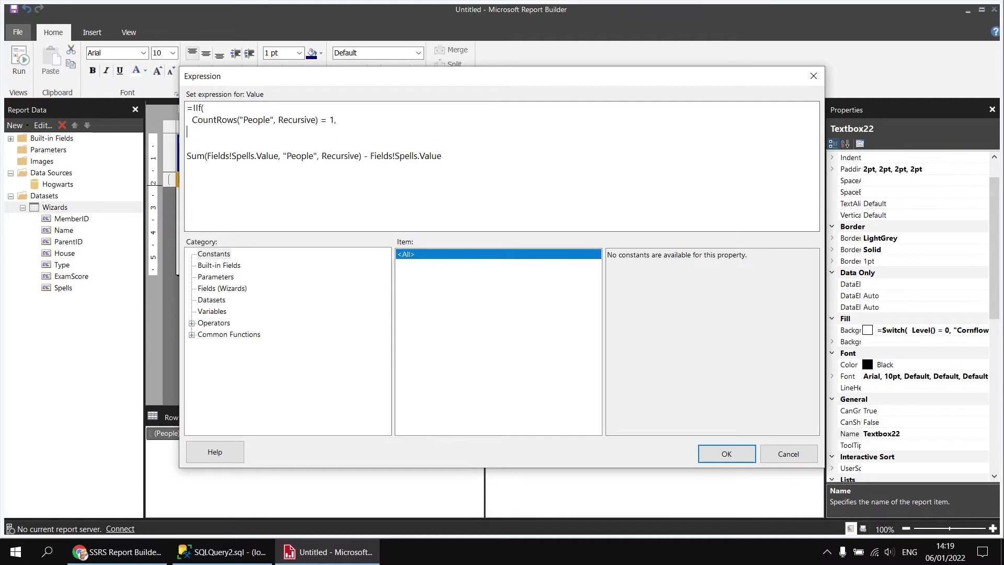
# - Complete the IIf with Nothing as the true result and the existing sum as the false result, previewing the report before returning to design
pyautogui.write('Nothing,')
pyautogui.press('Delete')
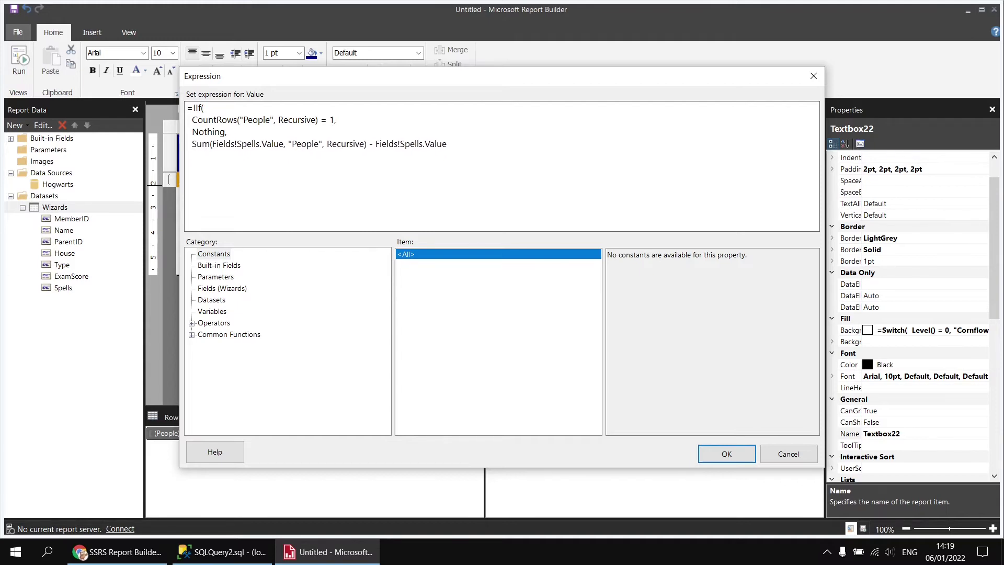
pyautogui.click(478, 144)
pyautogui.press('Return')
pyautogui.write(')')
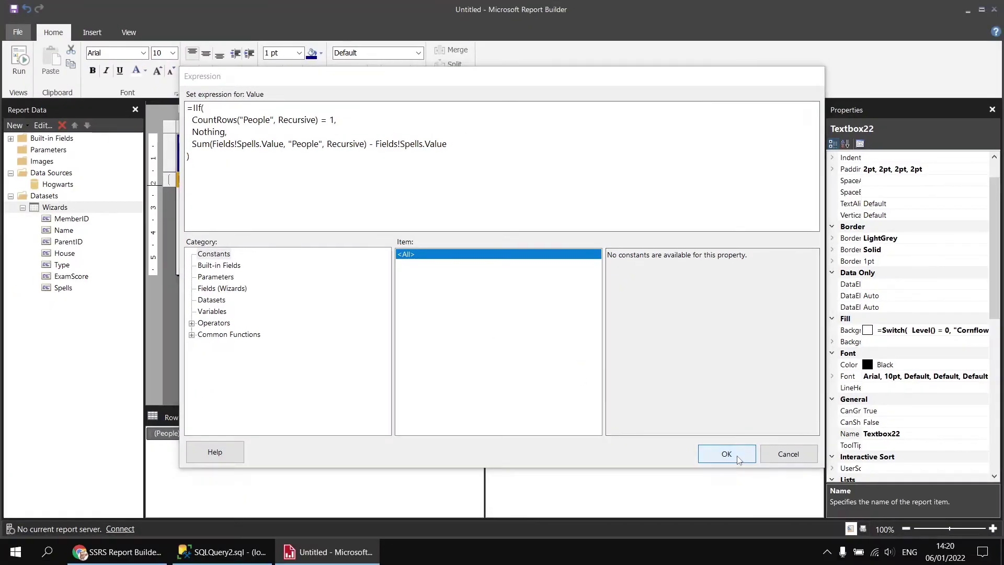
pyautogui.click(713, 453)
pyautogui.click(19, 60)
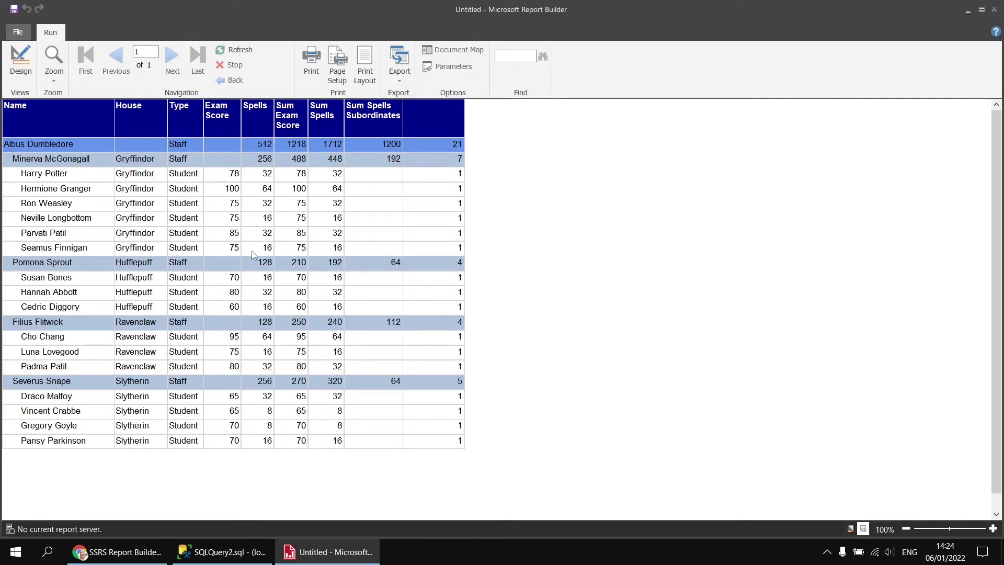
pyautogui.click(23, 67)
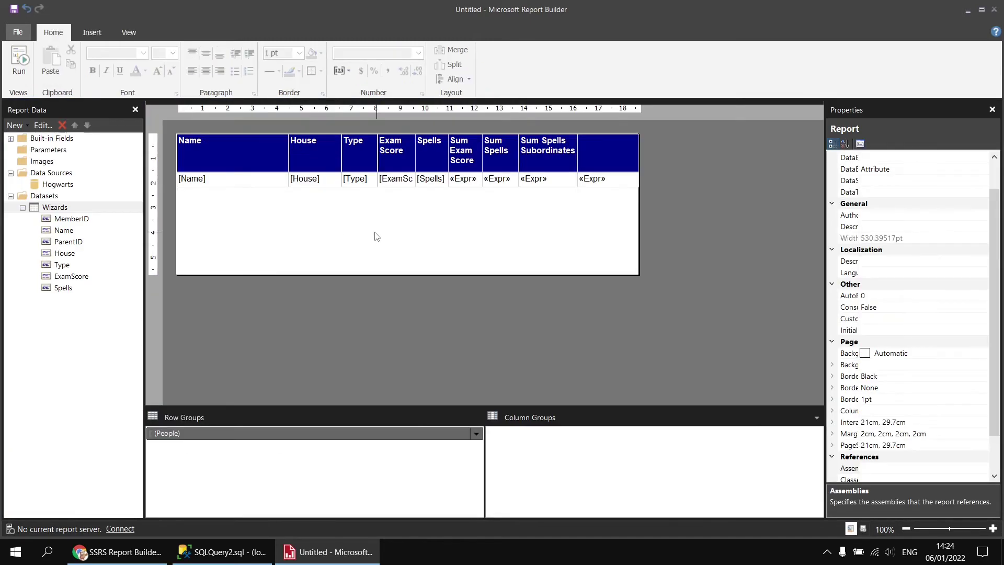
# - Replace the last column's detail expression with the beginning =Sum(IIf(Fields!Type.Value = "Student", Fields!Spells.Value
pyautogui.rightClick(612, 186)
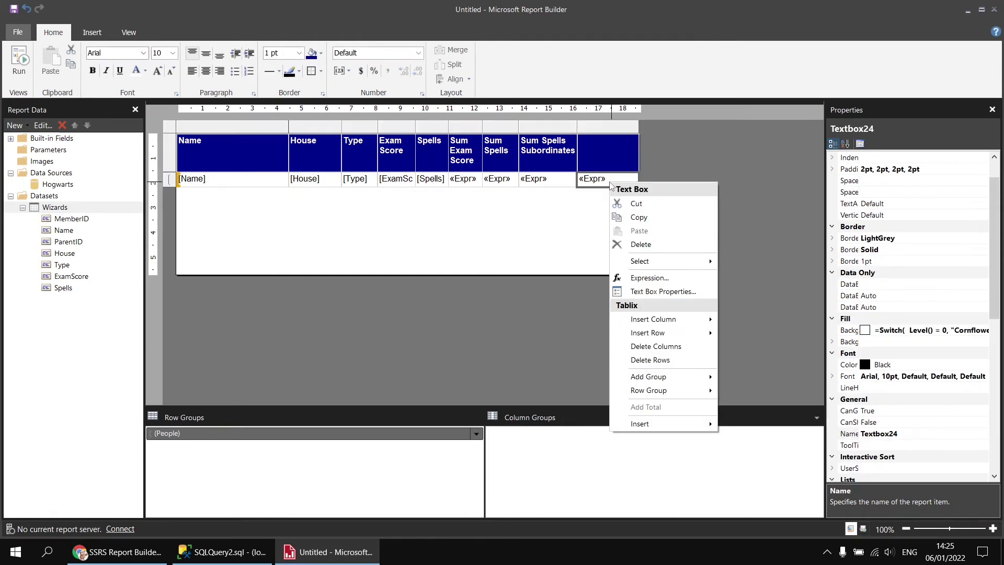
pyautogui.click(649, 278)
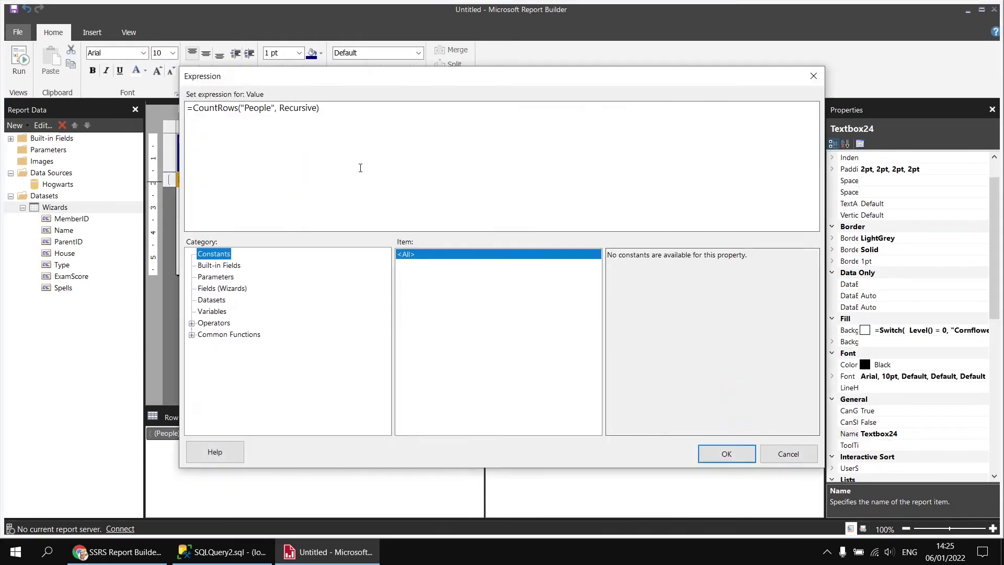
pyautogui.moveTo(195, 109); pyautogui.dragTo(341, 117)
pyautogui.write('S')
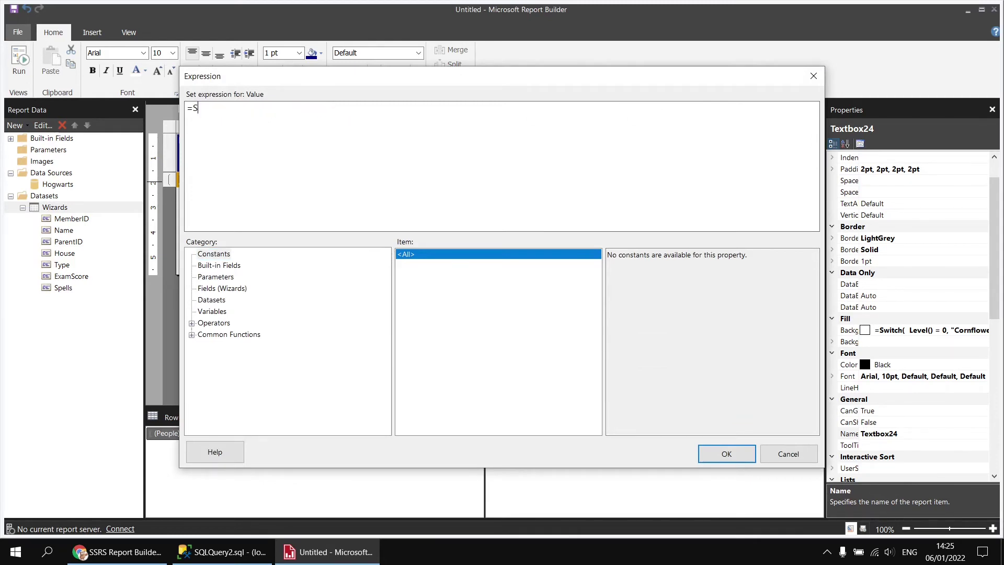
pyautogui.write('um(')
pyautogui.write('(')
pyautogui.click(241, 289)
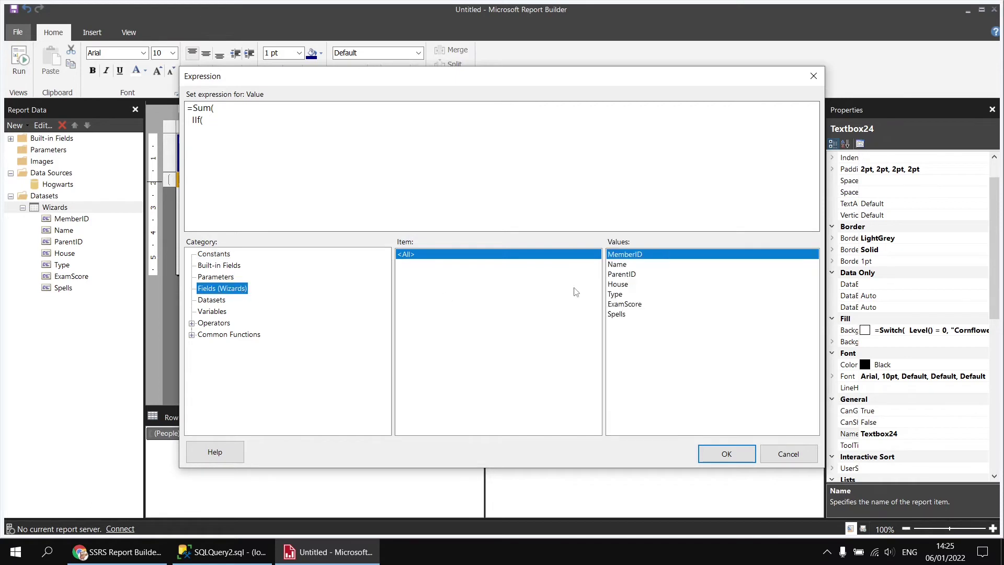
pyautogui.doubleClick(616, 295)
pyautogui.write('= "Student",')
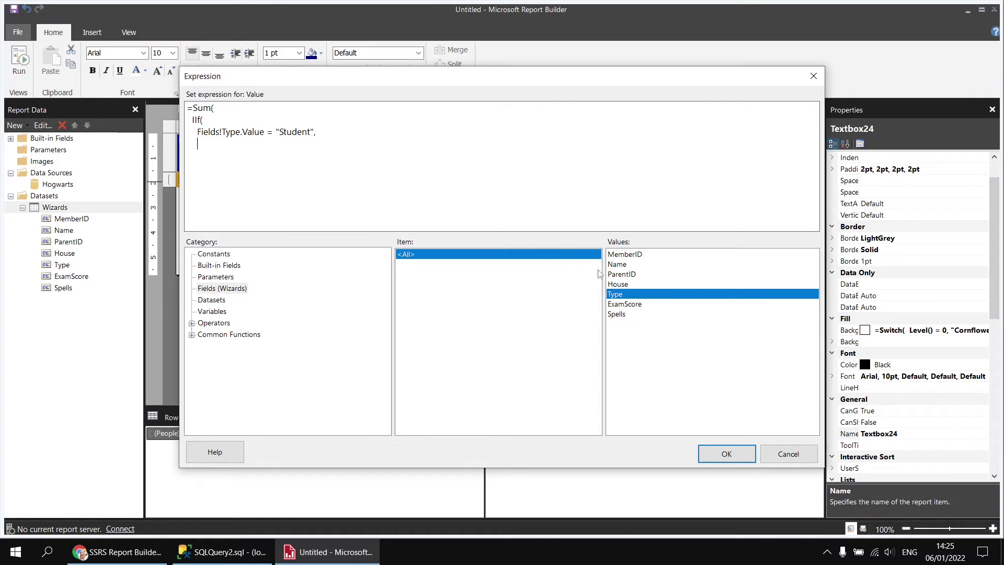
pyautogui.doubleClick(618, 314)
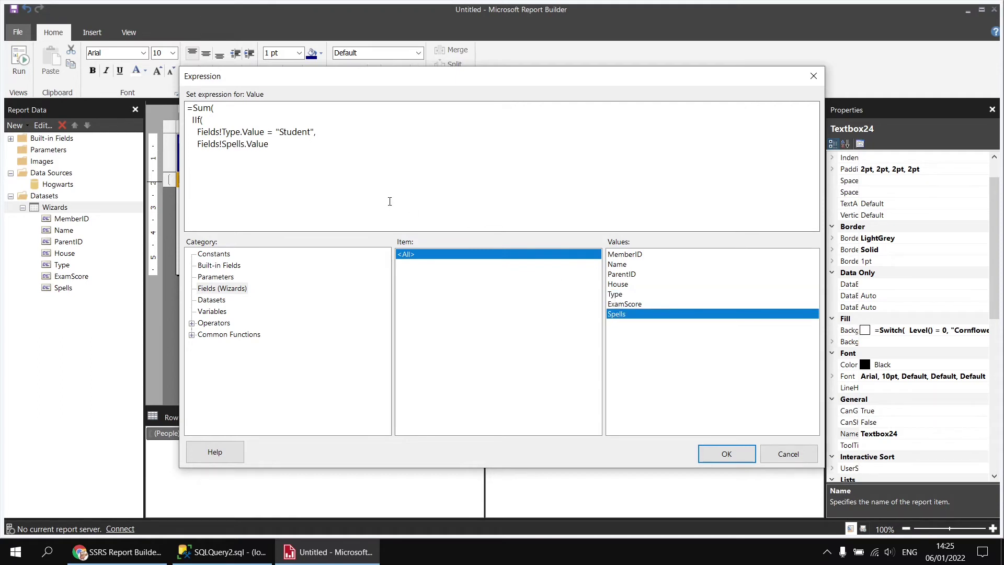
# - Finish the conditional sum with Nothing as the false result, "People" as the scope and the Recursive option, closing both functions
pyautogui.write(', ')
pyautogui.write('    Nothing')
pyautogui.press('Return')
pyautogui.write('), ')
pyautogui.write('  "peopl')
pyautogui.press('BackSpace')
pyautogui.press('BackSpace')
pyautogui.press('BackSpace')
pyautogui.press('BackSpace')
pyautogui.press('BackSpace')
pyautogui.write('People",')
pyautogui.press('Return')
pyautogui.write('Recursive')
pyautogui.press('Return')
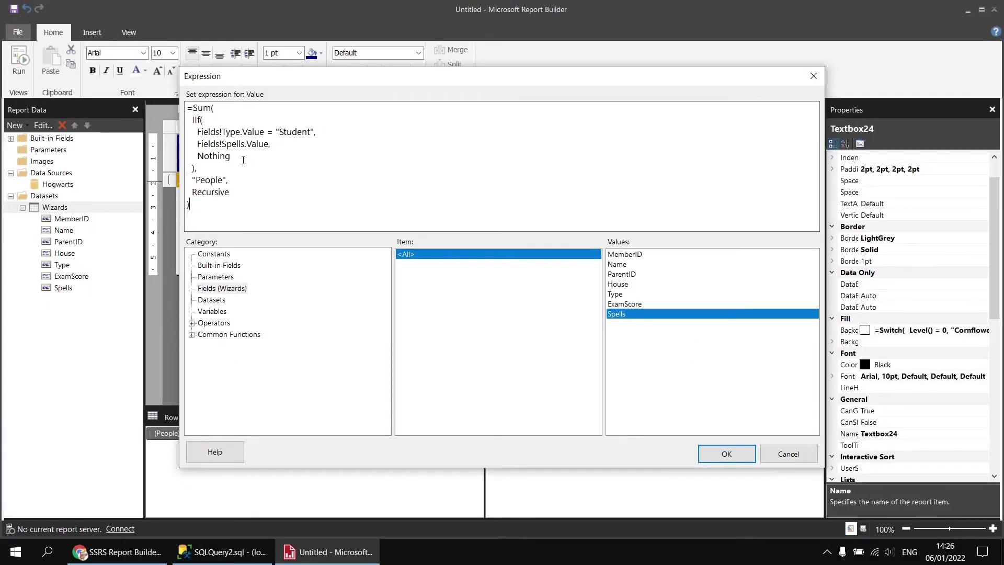
pyautogui.click(727, 454)
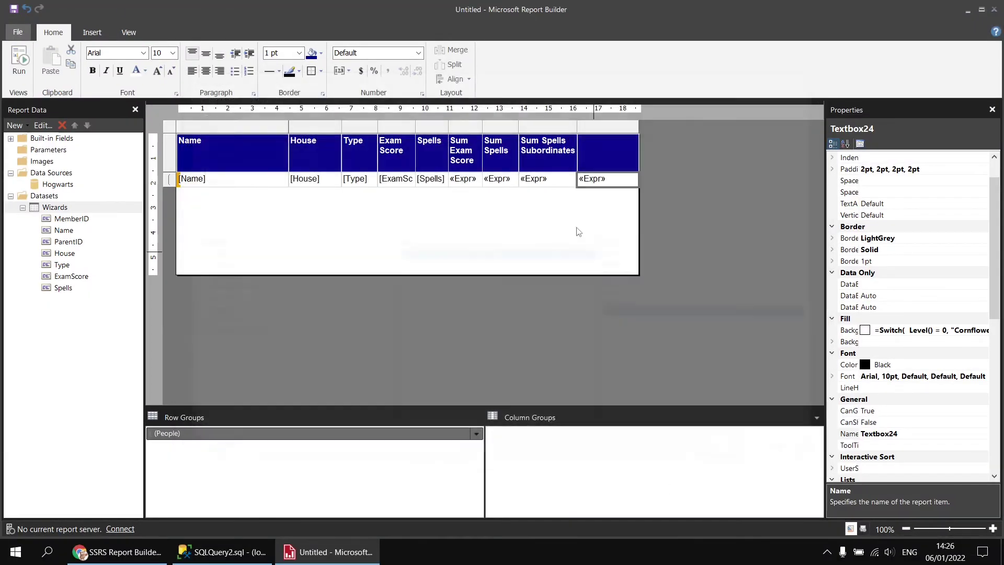
# - Title the last column "Sum Spells Students", narrow it to fit the heading on three lines, and preview the report
pyautogui.click(600, 145)
pyautogui.click(588, 140)
pyautogui.write('Su')
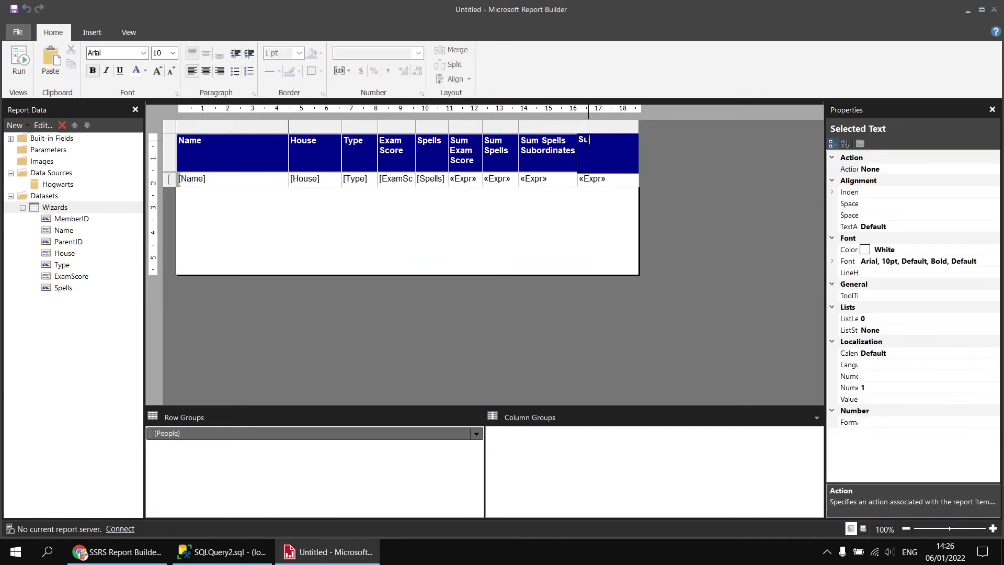
pyautogui.write('m Spells Students')
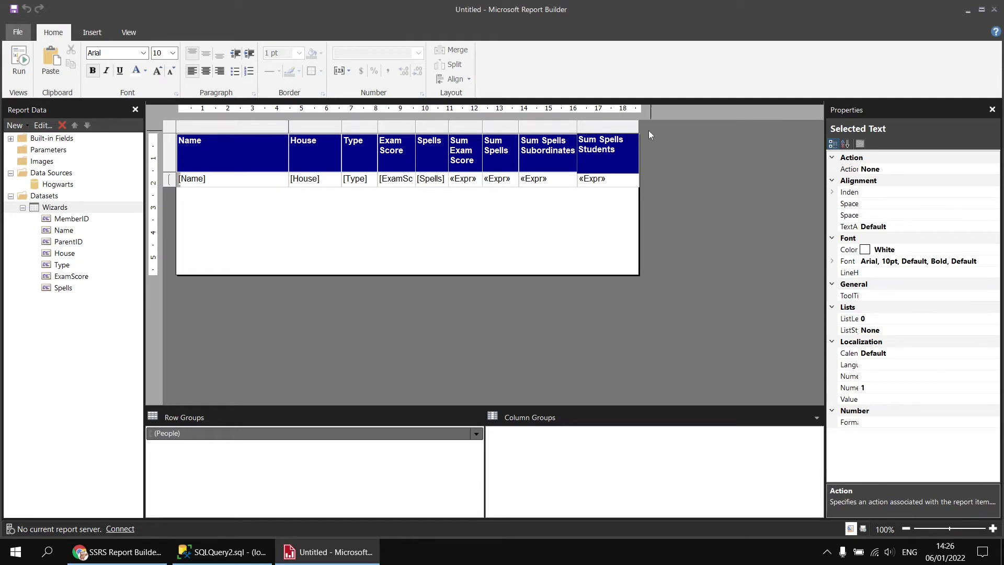
pyautogui.moveTo(639, 124); pyautogui.dragTo(618, 127)
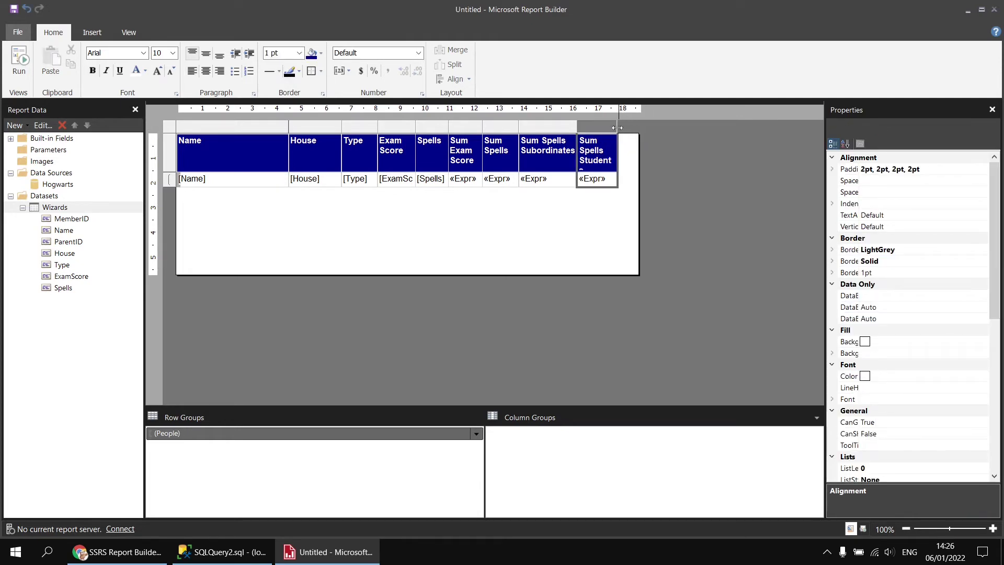
pyautogui.click(19, 62)
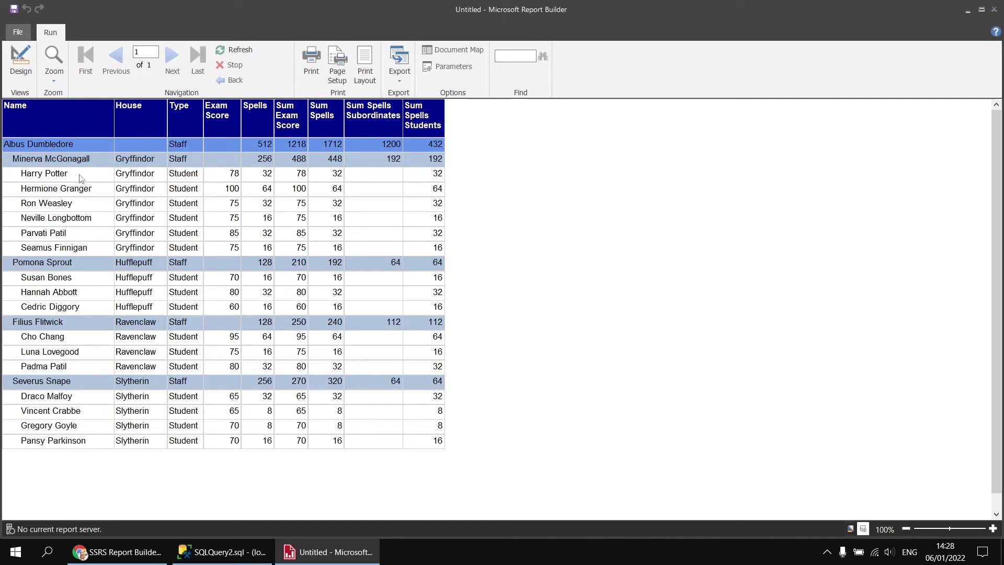
# - Replace the student condition in the Sum Spells Students detail expression with Level() = 2 and preview the report
pyautogui.click(21, 62)
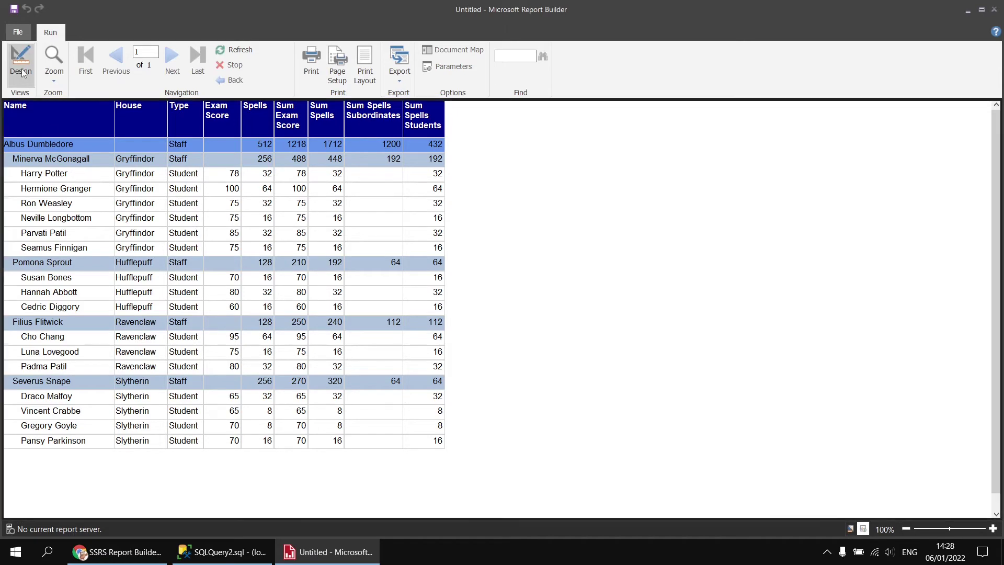
pyautogui.rightClick(594, 184)
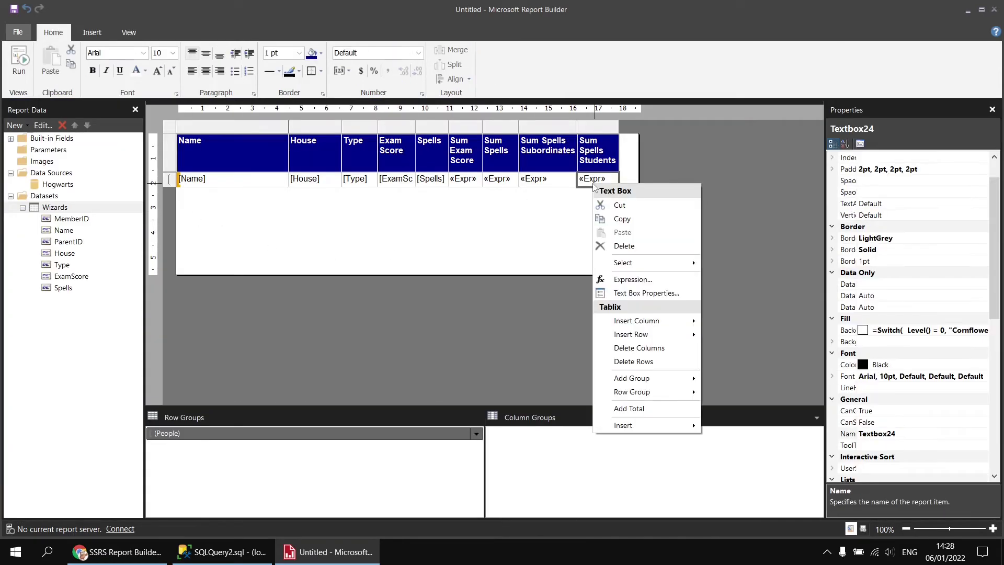
pyautogui.click(633, 280)
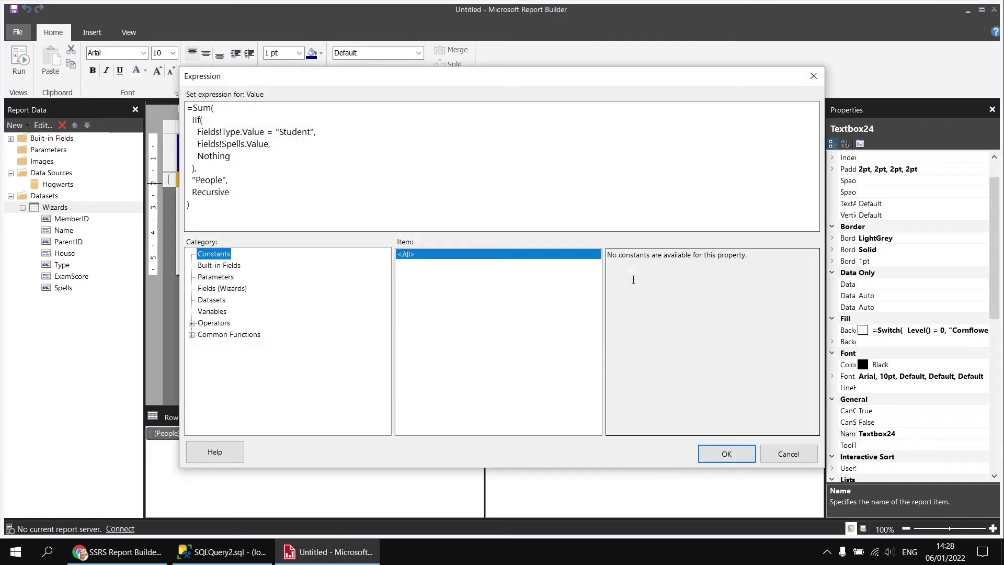
pyautogui.moveTo(199, 132); pyautogui.dragTo(316, 132)
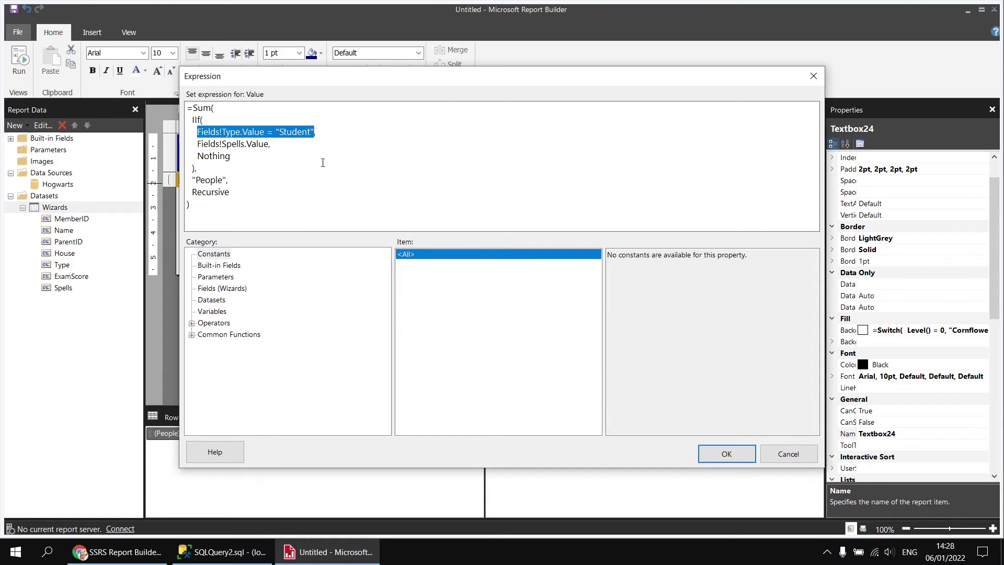
pyautogui.write('Level() = 2,')
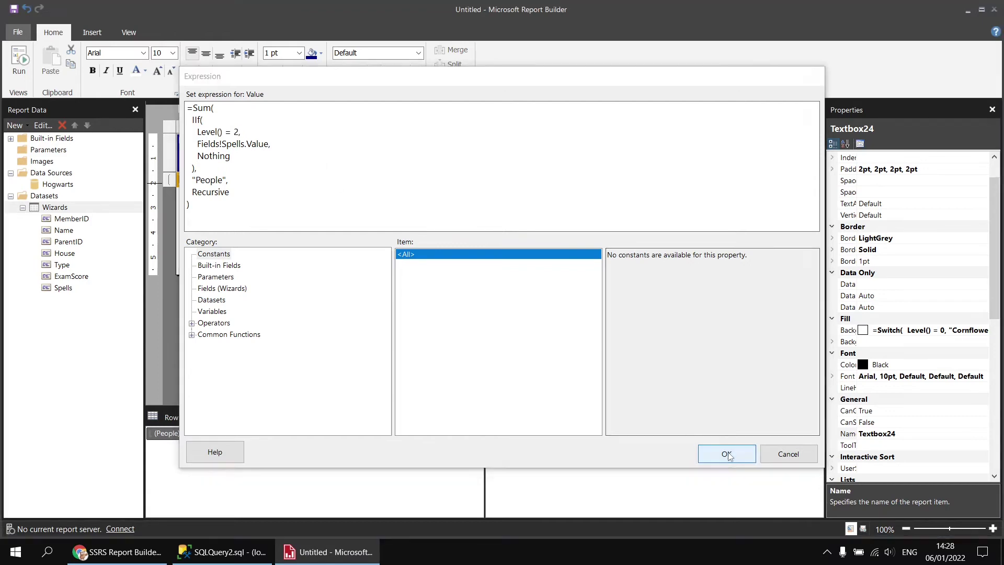
pyautogui.click(727, 453)
pyautogui.press('F5')
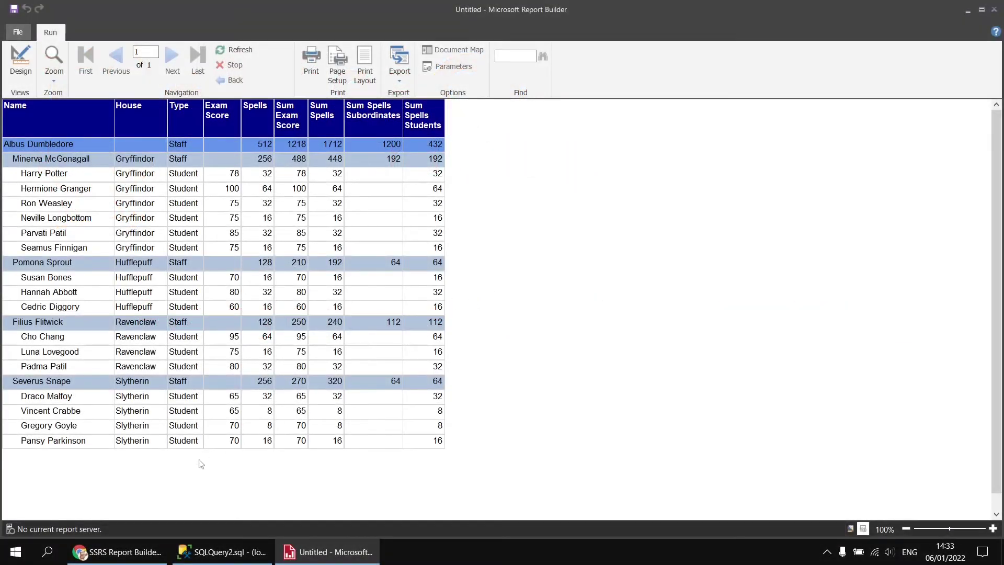
# - Switch to Chrome to check the viewer comment's request for an average aggregation, and return to Report Builder
pyautogui.click(128, 553)
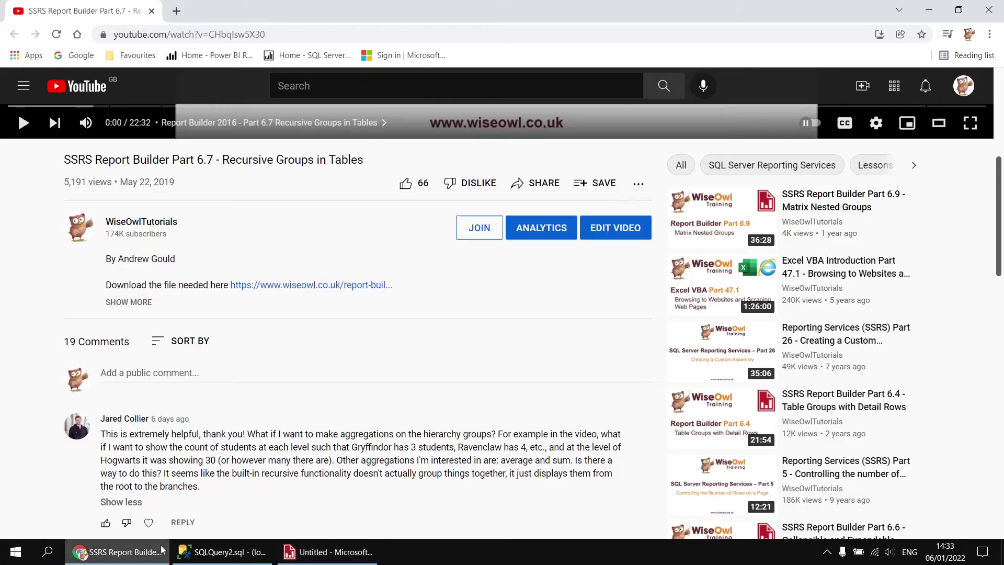
pyautogui.moveTo(503, 459); pyautogui.dragTo(534, 460)
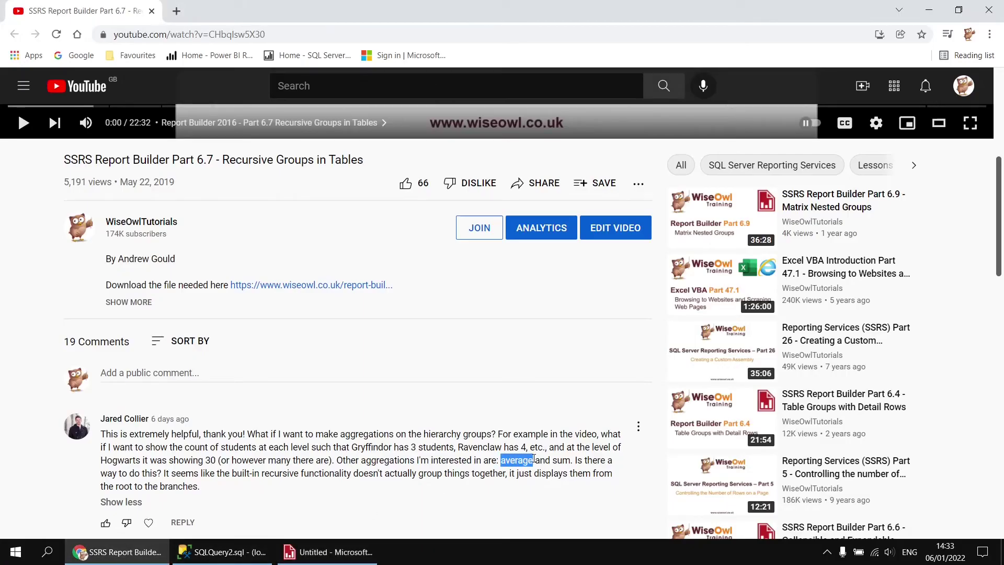
pyautogui.click(506, 409)
pyautogui.click(328, 552)
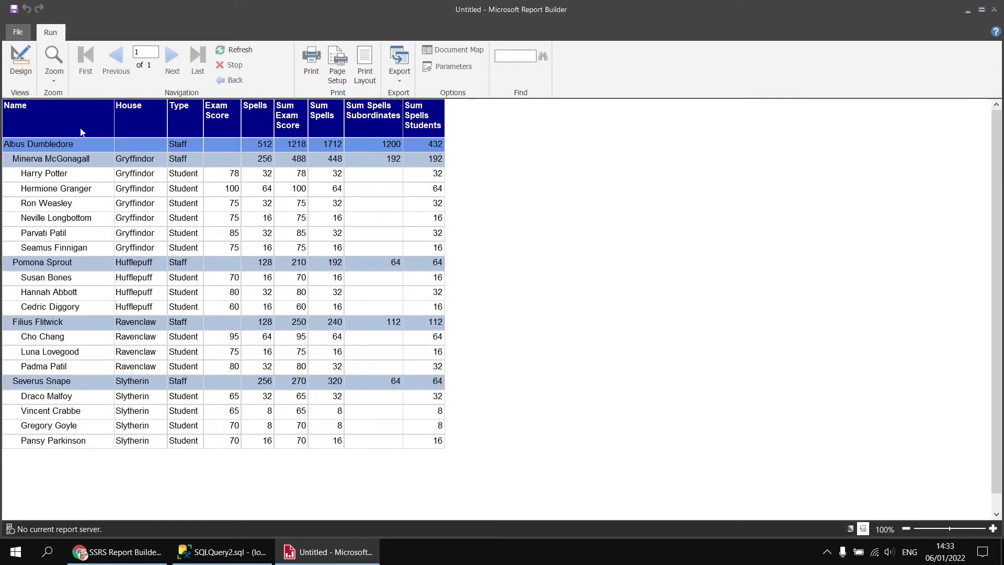
# - Return to design and copy the full detail expression of the Sum Exam Score column
pyautogui.click(21, 62)
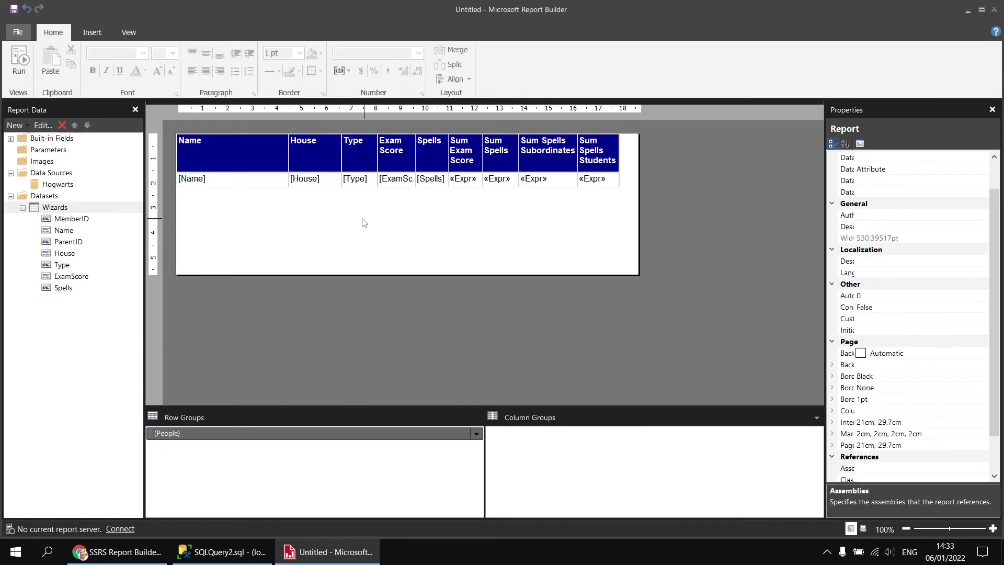
pyautogui.rightClick(461, 185)
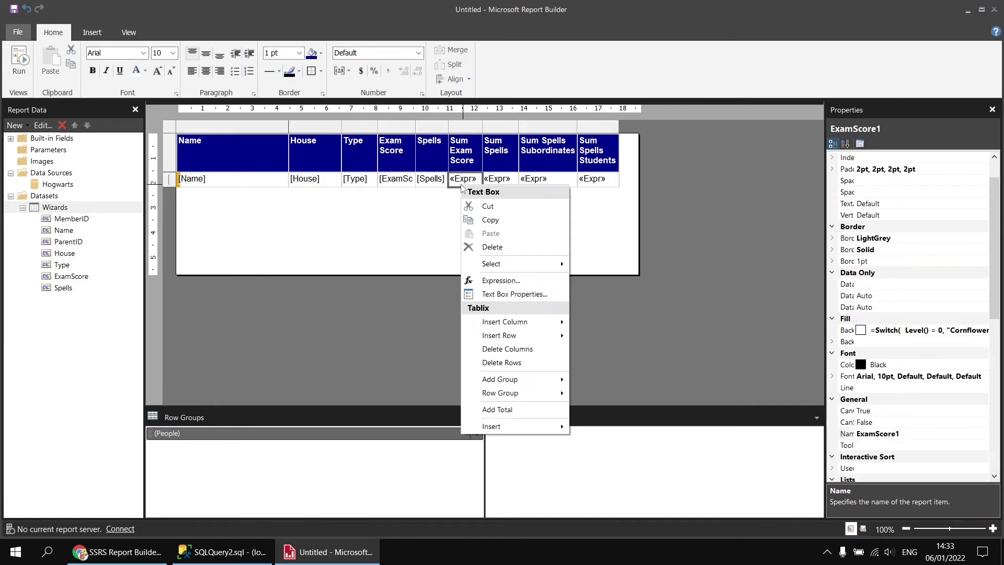
pyautogui.click(497, 281)
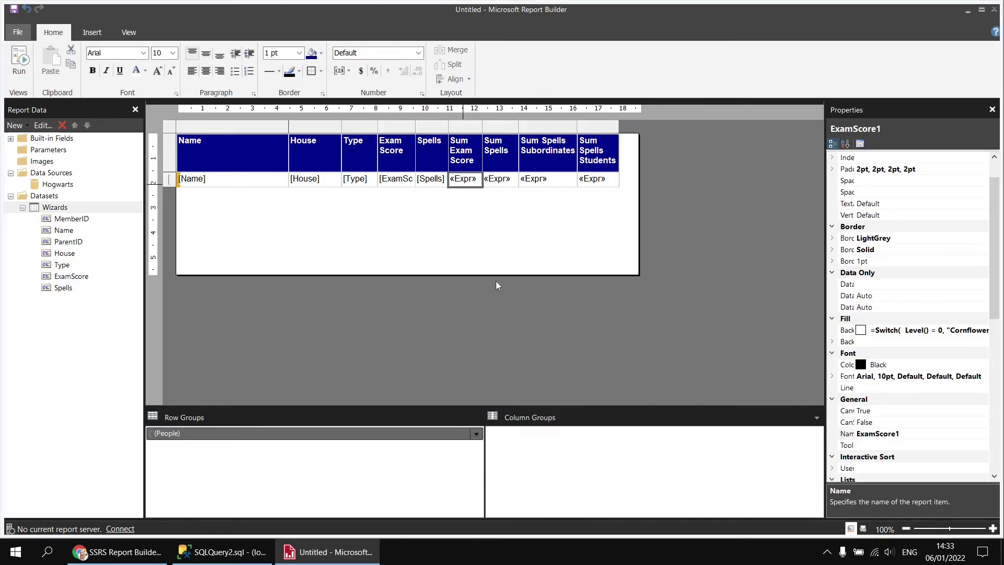
pyautogui.moveTo(390, 112); pyautogui.dragTo(193, 125)
pyautogui.hotkey('ctrl', 'c')
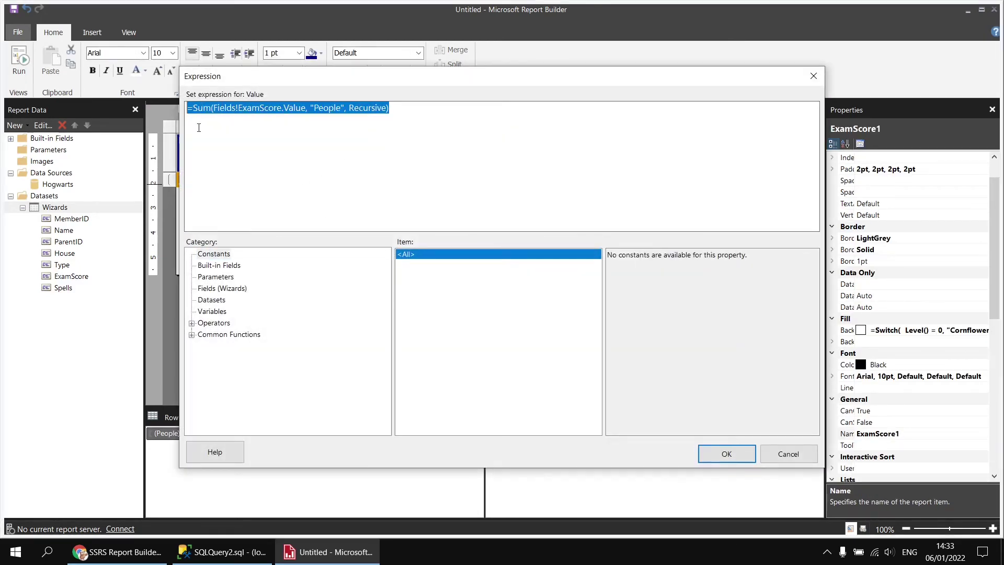
pyautogui.click(727, 453)
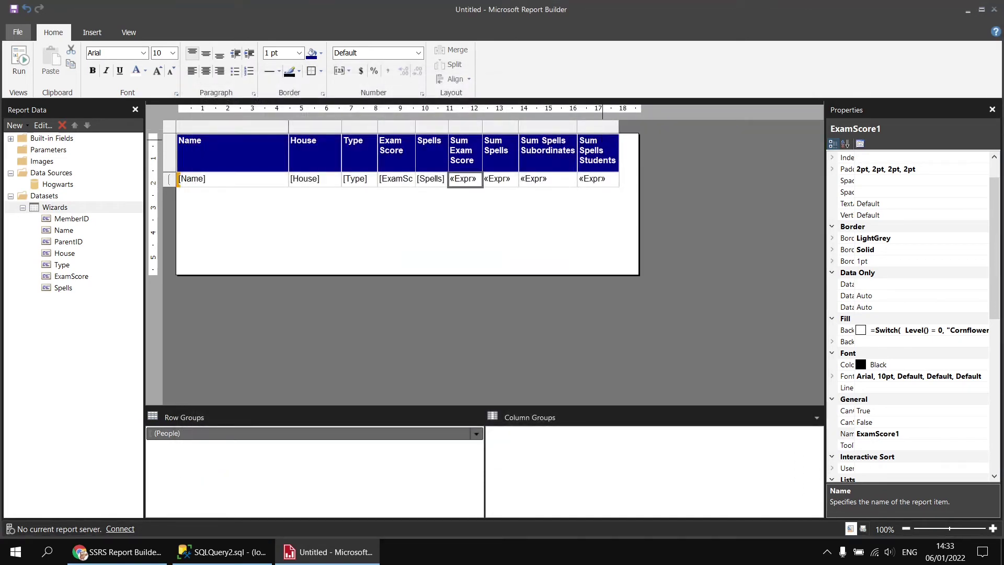
# - Insert a column after Sum Spells Students and paste the copied recursive sum as its detail expression
pyautogui.click(596, 129)
pyautogui.rightClick(596, 130)
pyautogui.moveTo(654, 132)
pyautogui.click(719, 146)
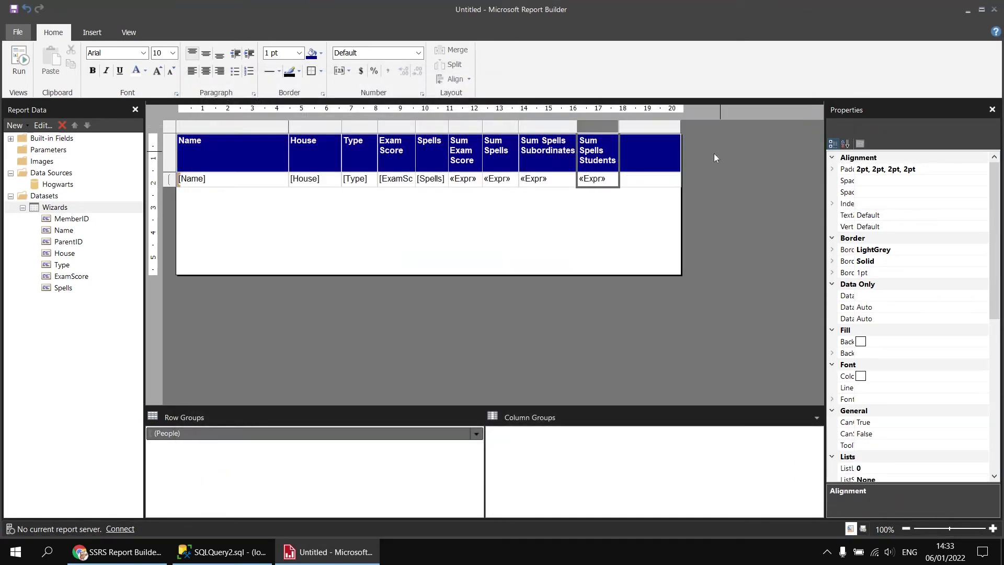
pyautogui.rightClick(640, 183)
pyautogui.click(674, 275)
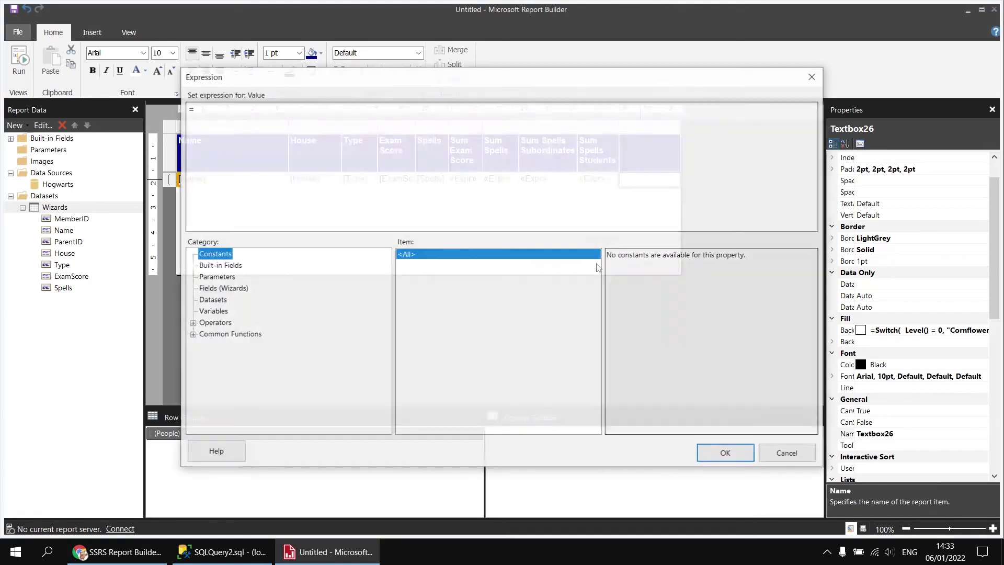
pyautogui.hotkey('ctrl', 'v')
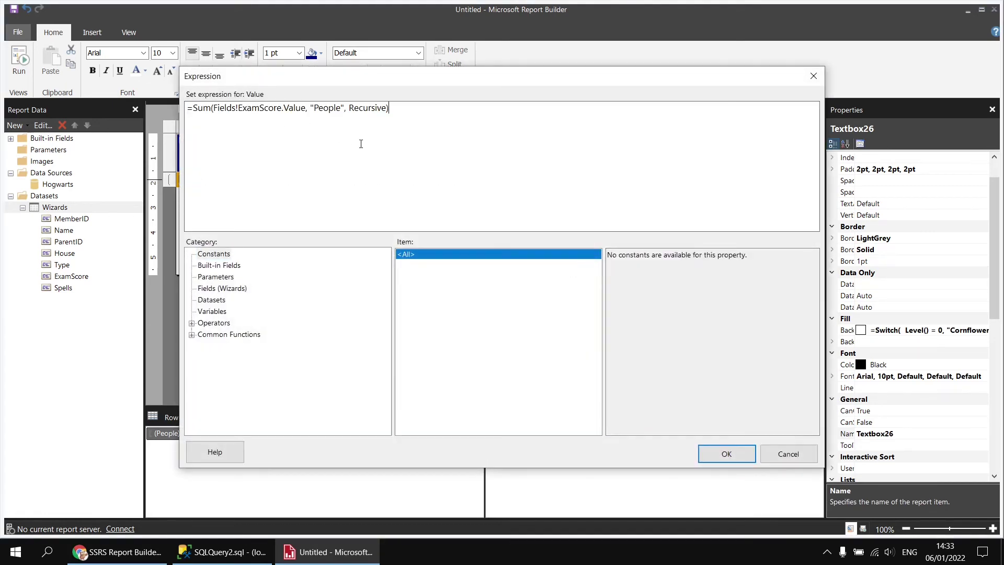
# - Change Sum to Avg in the new column's expression, checking Avg among the aggregate functions before accepting it
pyautogui.moveTo(193, 108); pyautogui.dragTo(211, 108)
pyautogui.write('Avg')
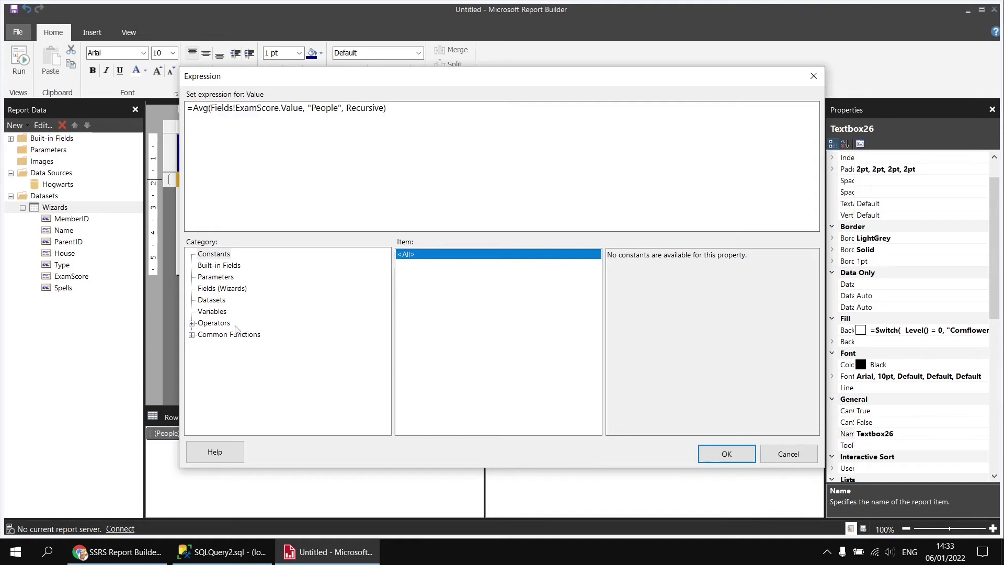
pyautogui.click(192, 336)
pyautogui.click(223, 392)
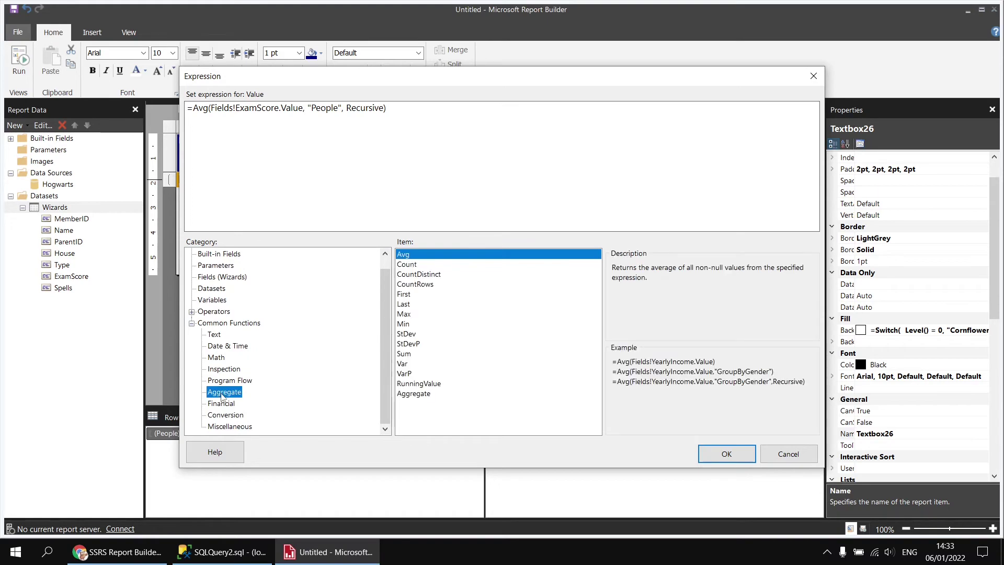
pyautogui.click(420, 256)
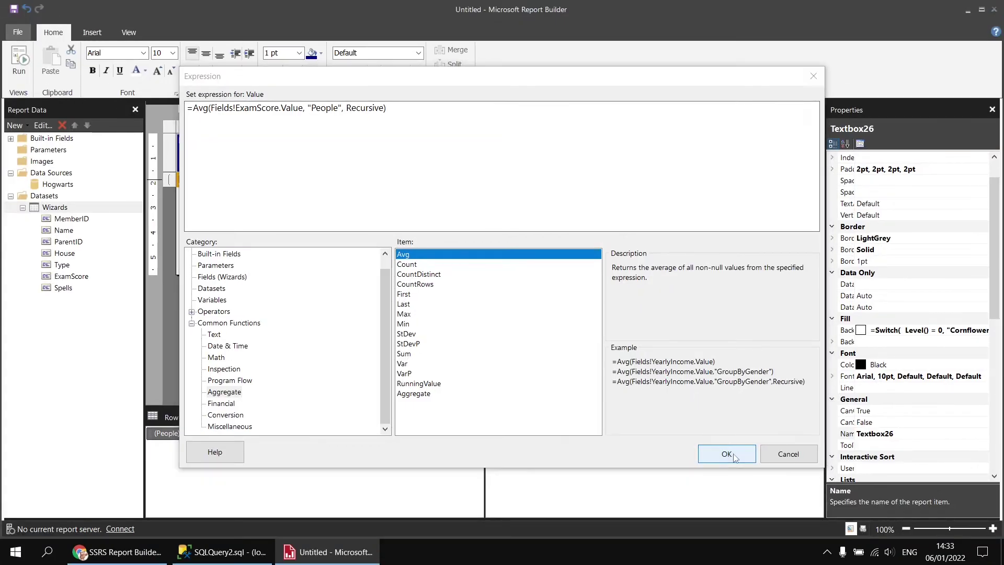
pyautogui.click(727, 454)
# - Title the new last column "Avg Exam Score" and narrow it so each word sits on its own line
pyautogui.click(648, 153)
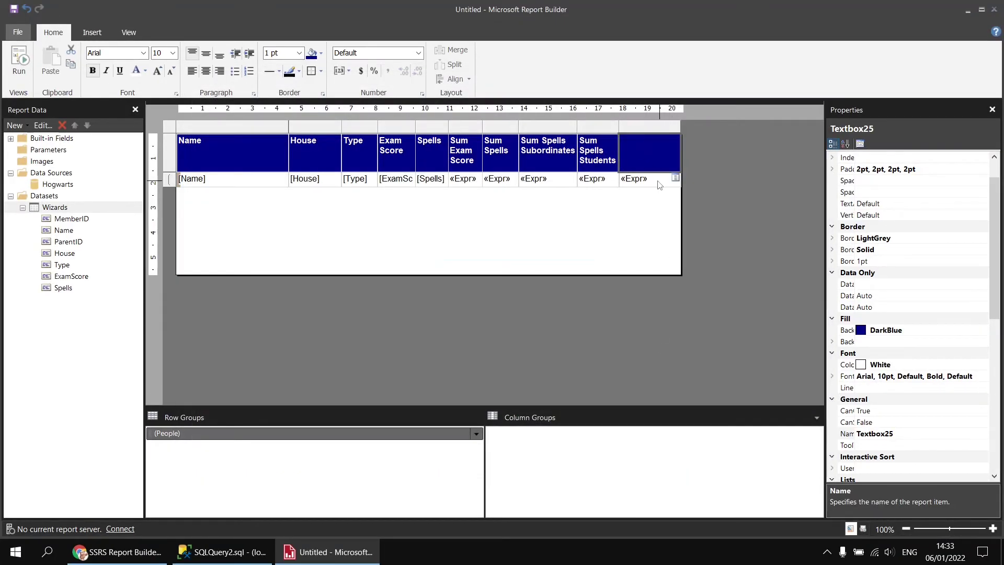
pyautogui.click(645, 146)
pyautogui.write('Avg Exam Score')
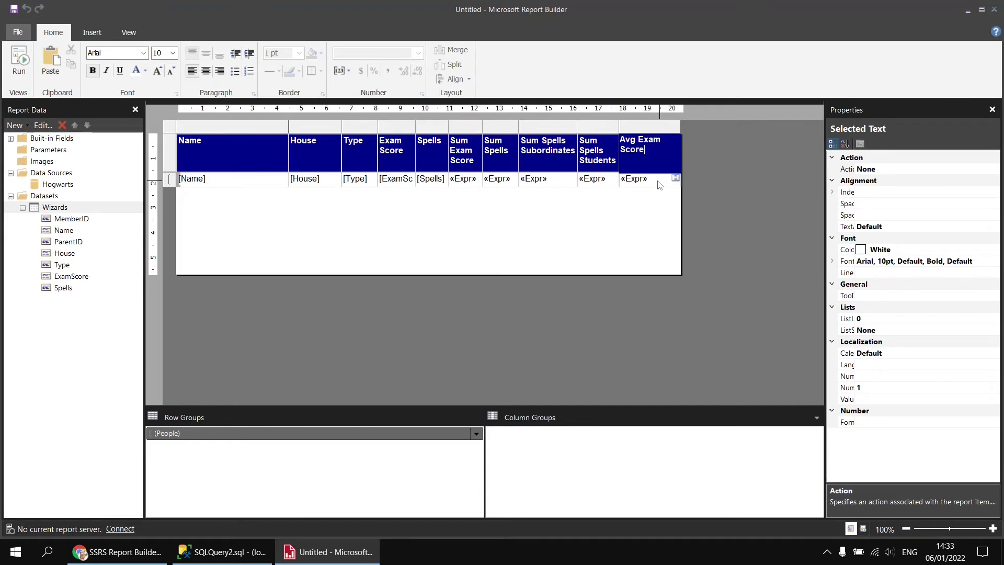
pyautogui.moveTo(682, 126); pyautogui.dragTo(652, 131)
pyautogui.click(638, 209)
# - Apply the Number format to the Avg Exam Score detail cell and preview the report
pyautogui.click(637, 183)
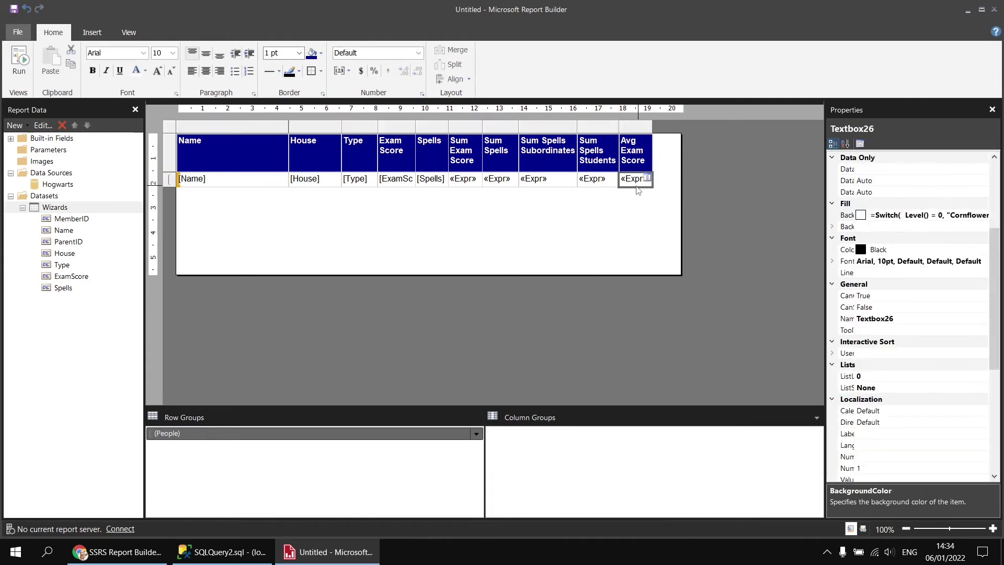
pyautogui.click(418, 53)
pyautogui.click(389, 74)
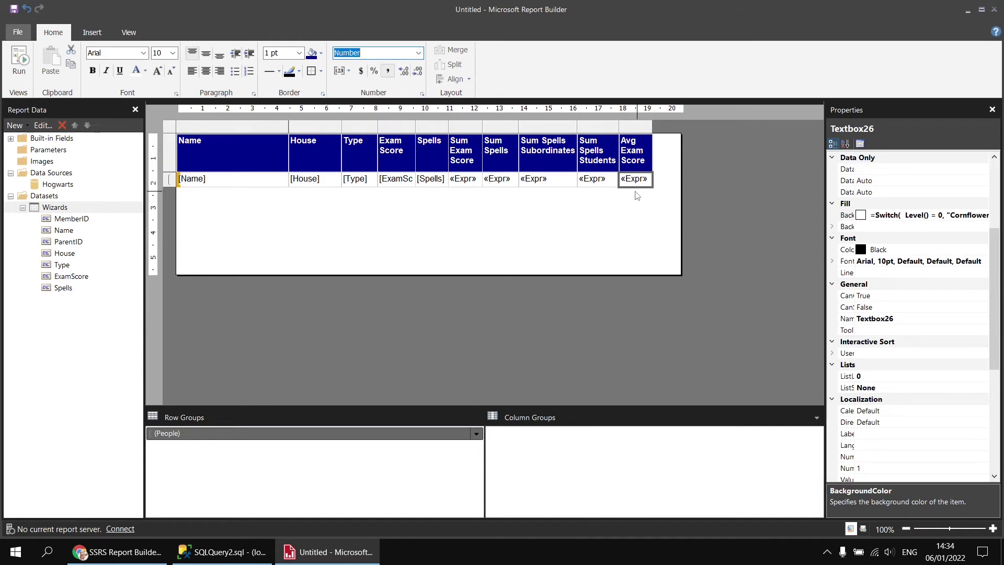
pyautogui.press('F5')
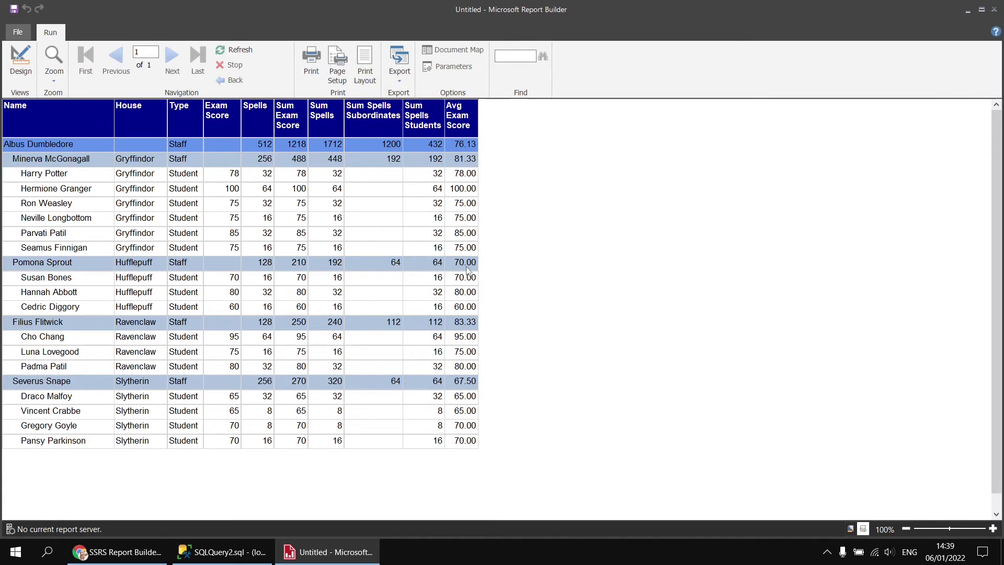
# - Return to design and insert another column after Avg Exam Score
pyautogui.click(19, 68)
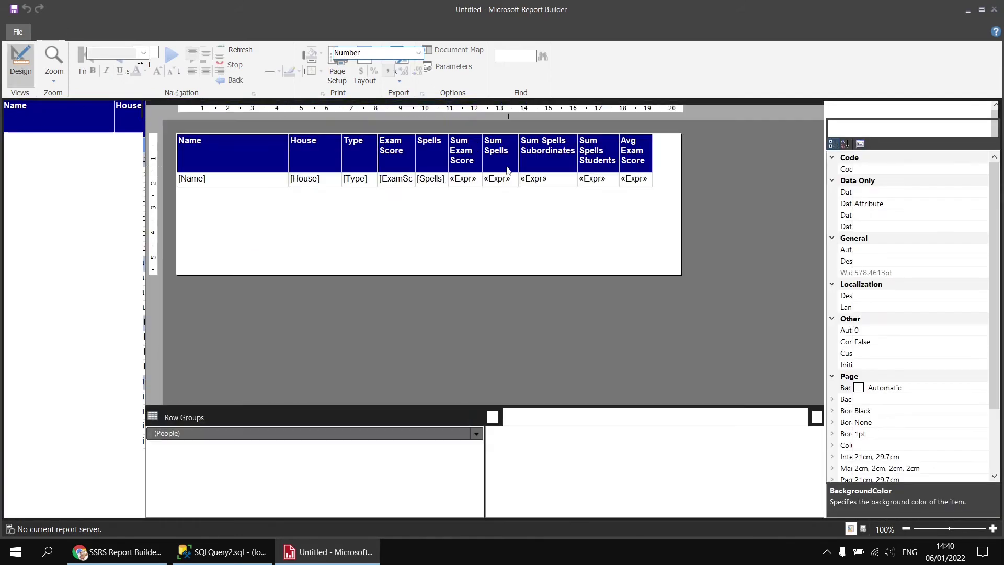
pyautogui.click(633, 181)
pyautogui.rightClick(628, 127)
pyautogui.moveTo(675, 128)
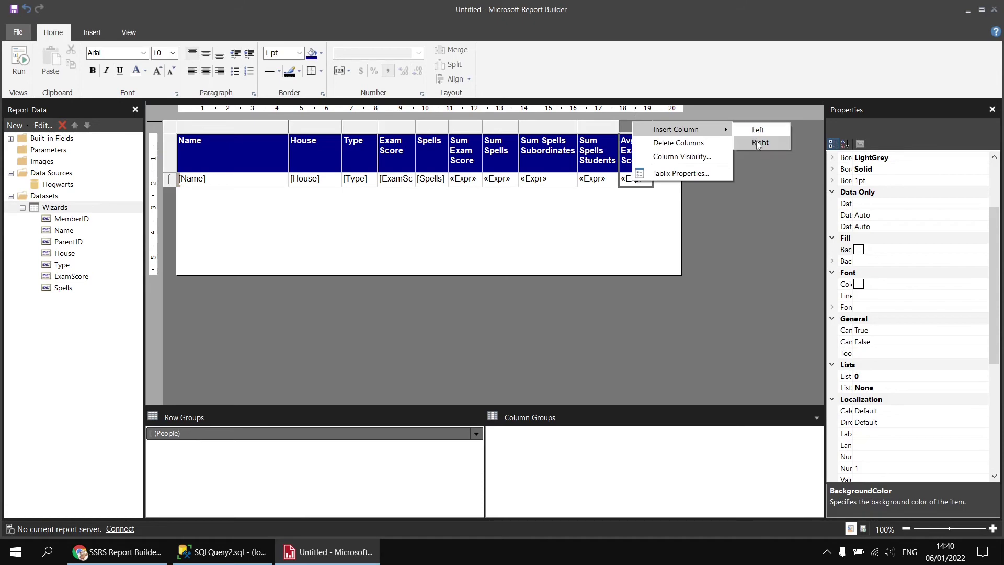
pyautogui.click(758, 145)
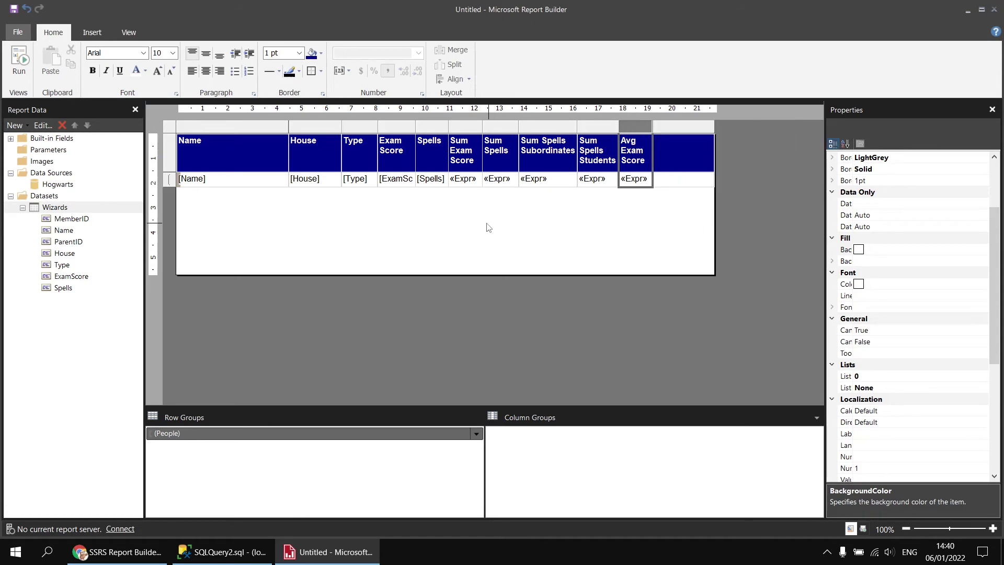
# - Copy the whole expression from the Sum Spells detail cell, leaving that cell's expression as it is
pyautogui.rightClick(497, 183)
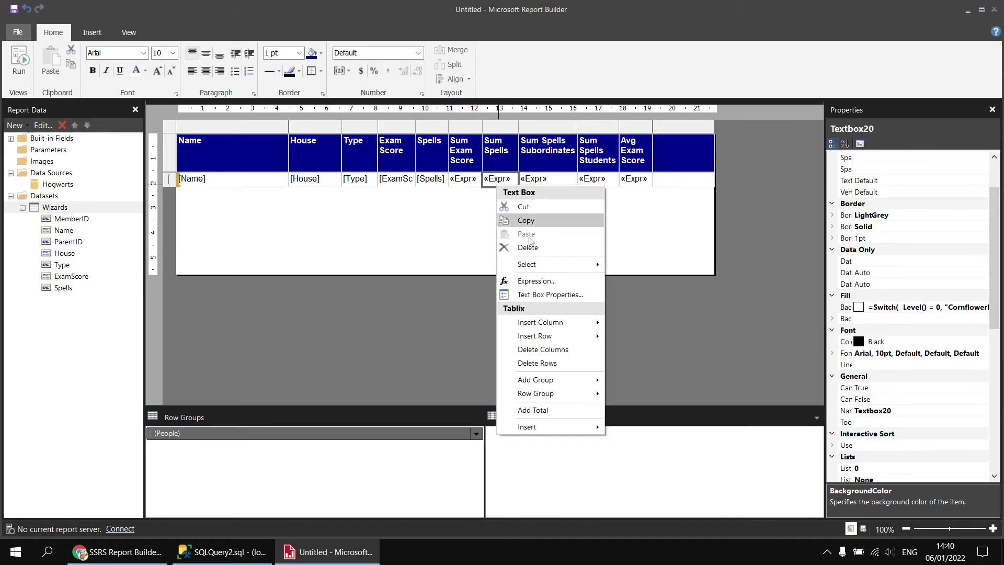
pyautogui.click(536, 281)
pyautogui.moveTo(368, 107); pyautogui.dragTo(186, 108)
pyautogui.hotkey('ctrl', 'c')
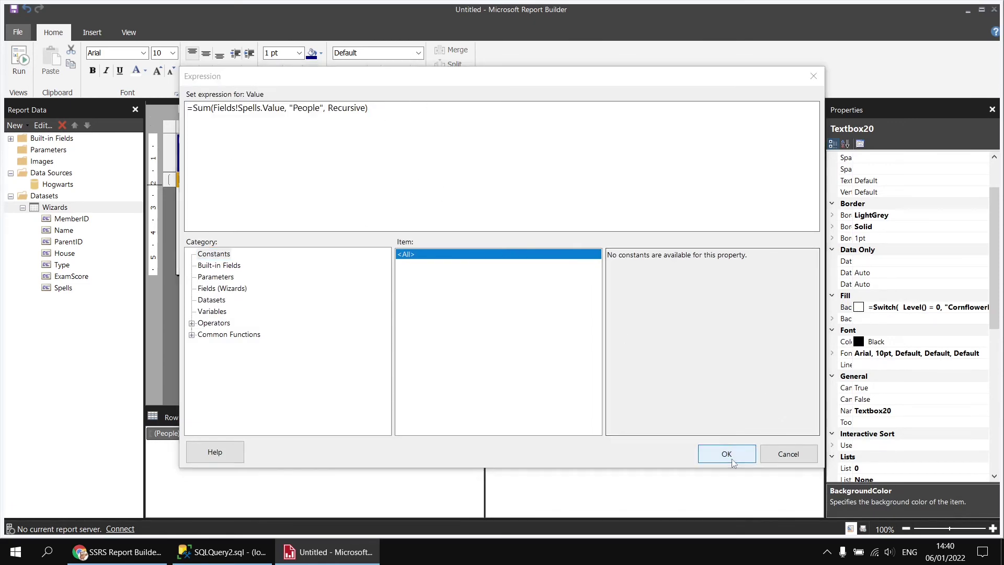
pyautogui.click(726, 454)
# - Give the empty last detail cell the copied expression with Sum replaced: =Avg(Fields!Spells.Value, "People", Recursive)
pyautogui.rightClick(685, 186)
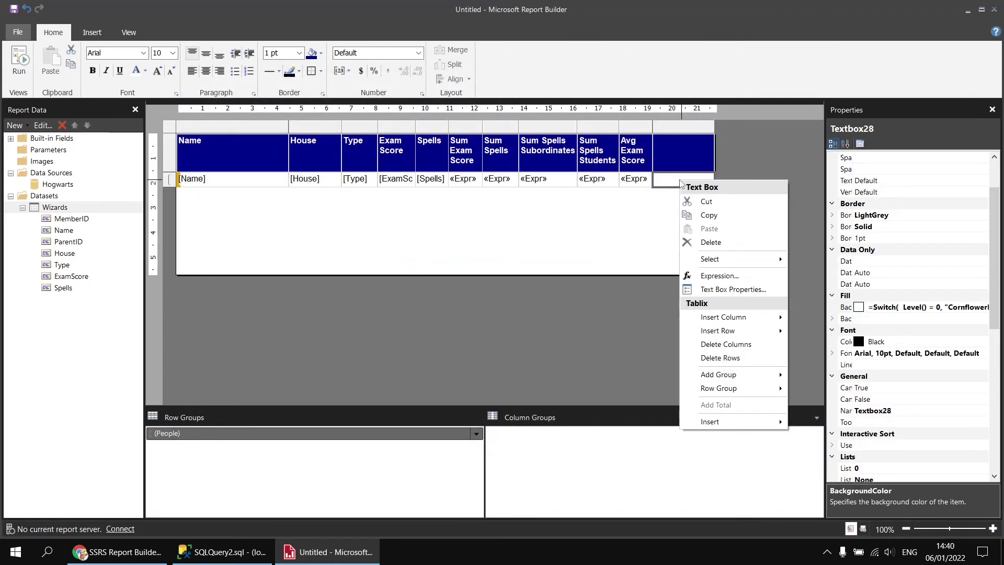
pyautogui.click(721, 279)
pyautogui.moveTo(301, 152); pyautogui.dragTo(179, 113)
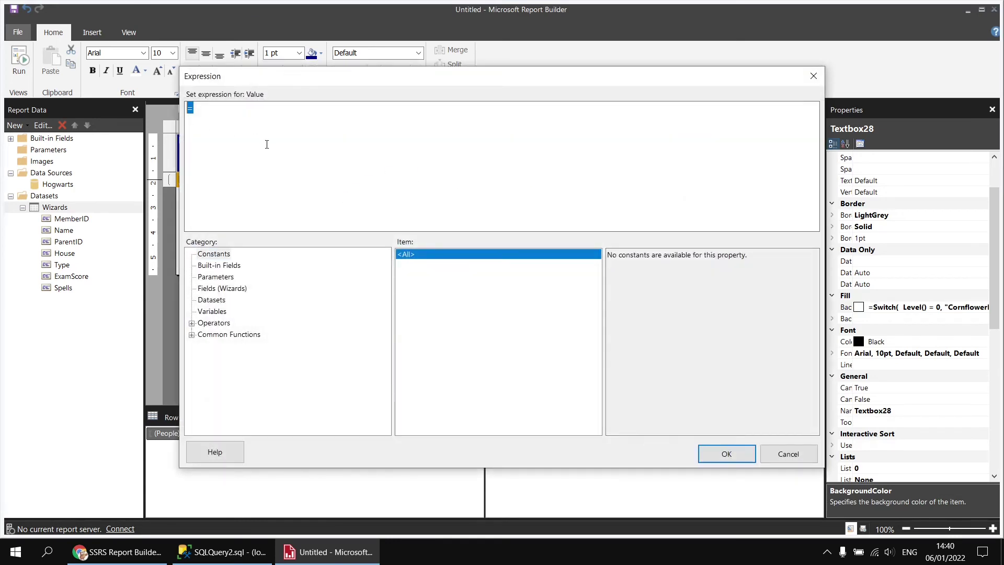
pyautogui.hotkey('ctrl', 'v')
pyautogui.moveTo(210, 108); pyautogui.dragTo(193, 108)
pyautogui.write('Avg')
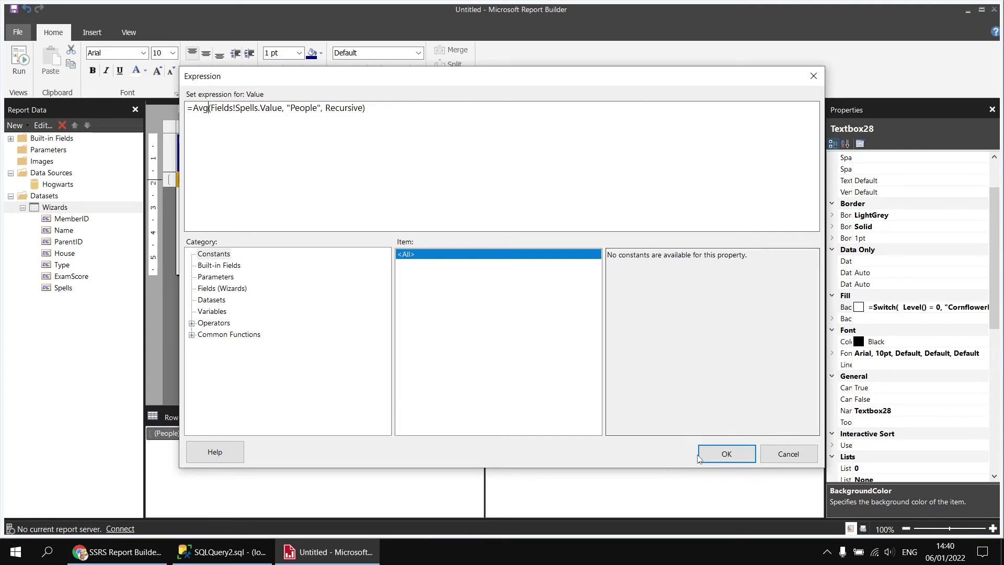
pyautogui.click(727, 454)
# - Title the last column "Avg Spells" and narrow it so the two words sit on separate lines
pyautogui.click(674, 146)
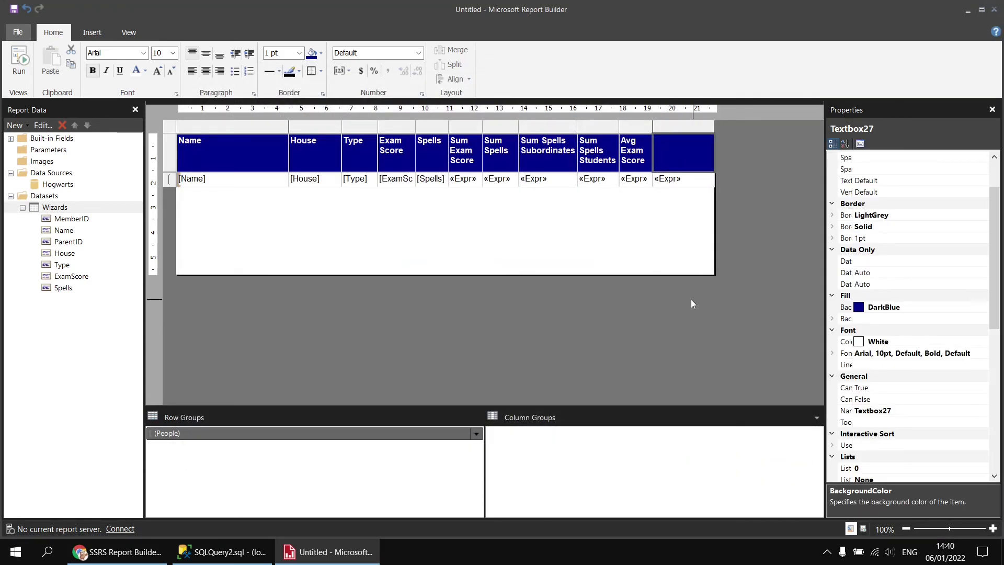
pyautogui.write('Avg ')
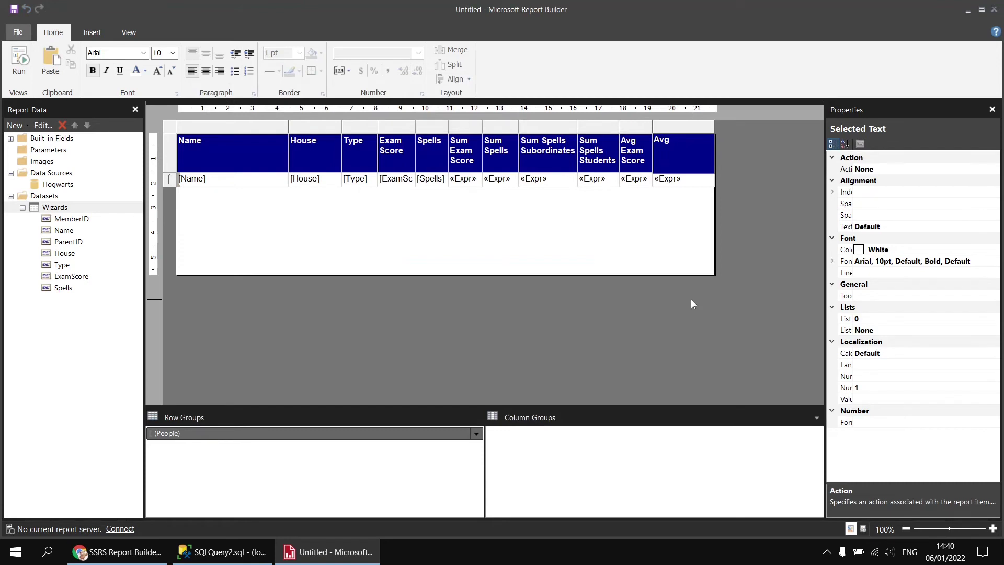
pyautogui.write('Spells')
pyautogui.moveTo(714, 127); pyautogui.dragTo(688, 132)
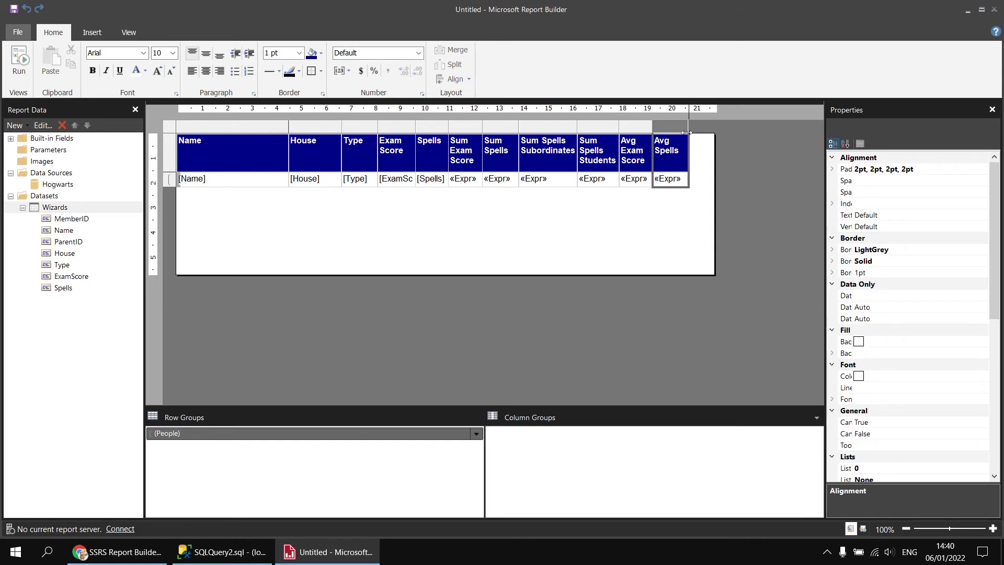
# - Apply the Number format to the Avg Spells detail cell and preview the report
pyautogui.click(672, 205)
pyautogui.click(669, 180)
pyautogui.click(419, 53)
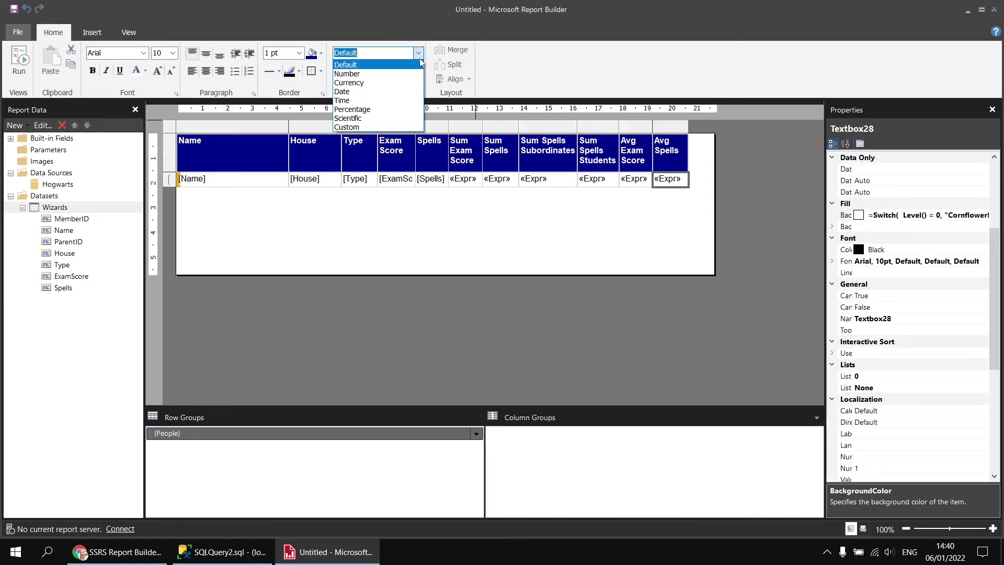
pyautogui.click(377, 74)
pyautogui.click(18, 65)
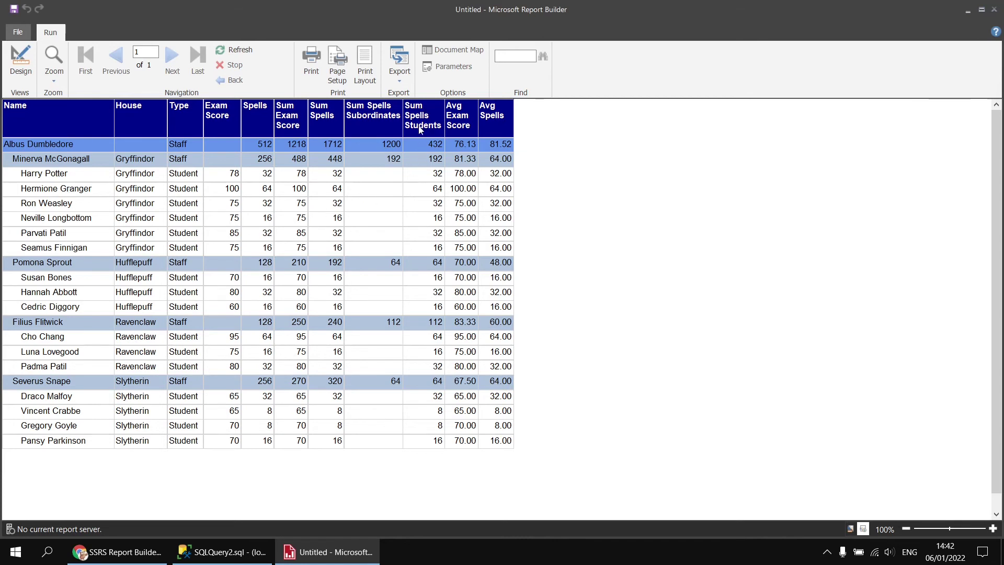
# - Return to design and insert another column after Avg Spells
pyautogui.click(21, 59)
pyautogui.click(656, 169)
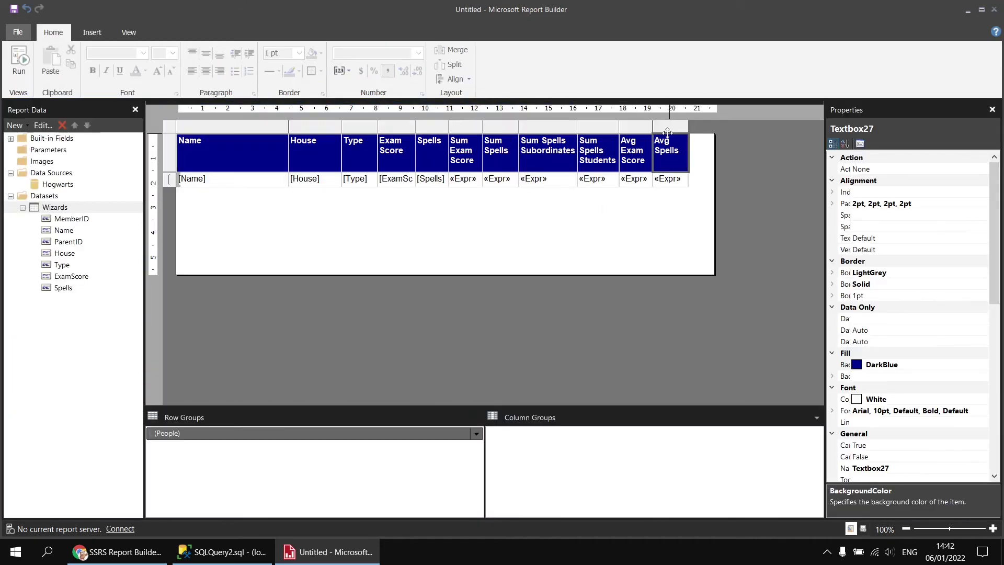
pyautogui.rightClick(659, 169)
pyautogui.moveTo(736, 137)
pyautogui.click(796, 151)
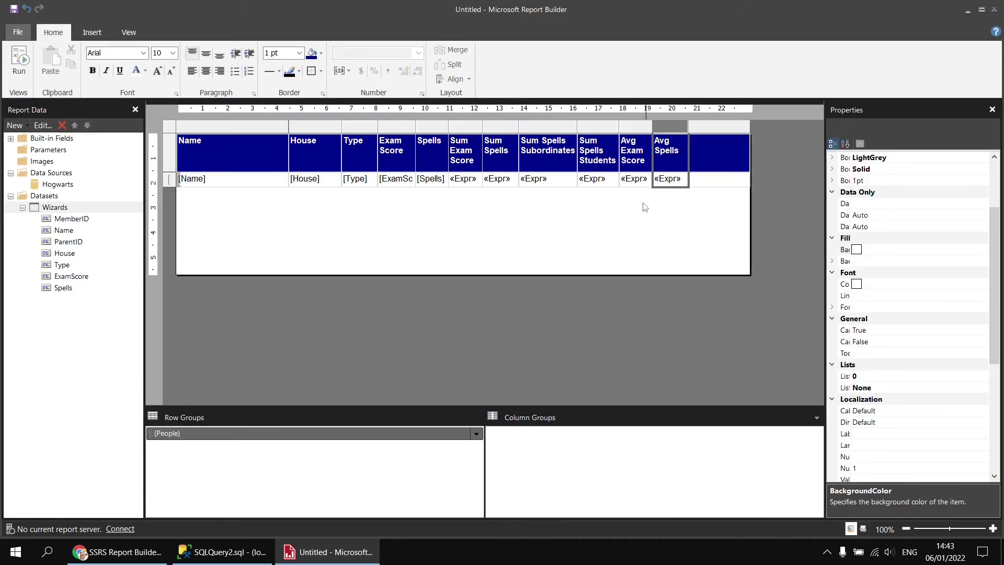
# - Copy the whole conditional expression from the Sum Spells Students detail cell
pyautogui.click(597, 183)
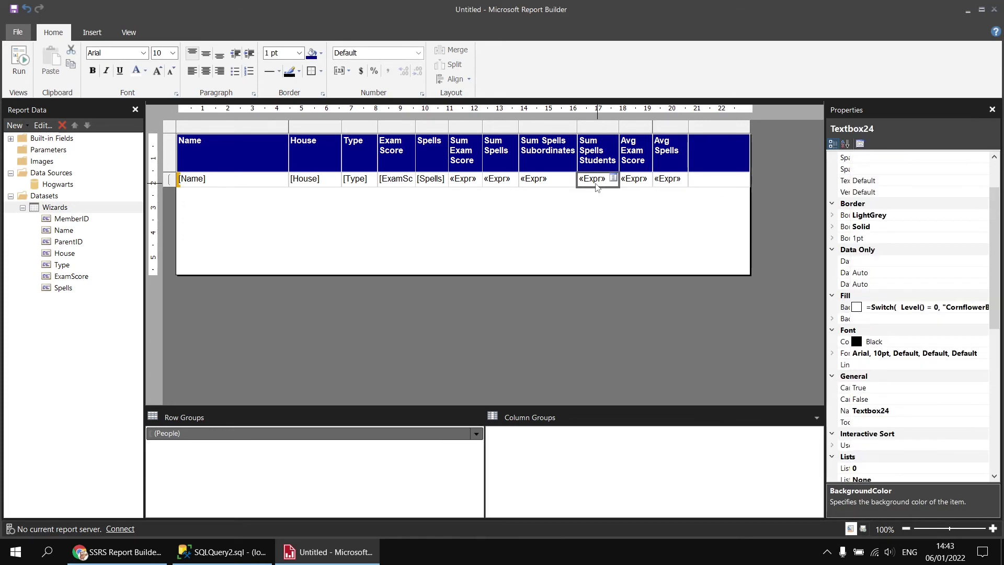
pyautogui.rightClick(597, 184)
pyautogui.click(640, 282)
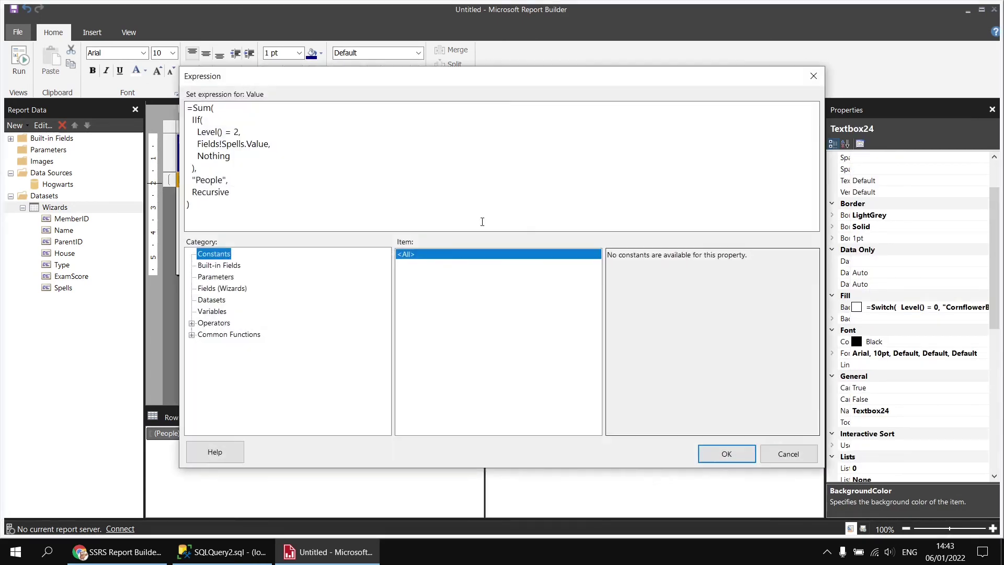
pyautogui.moveTo(246, 203); pyautogui.dragTo(190, 108)
pyautogui.hotkey('ctrl', 'c')
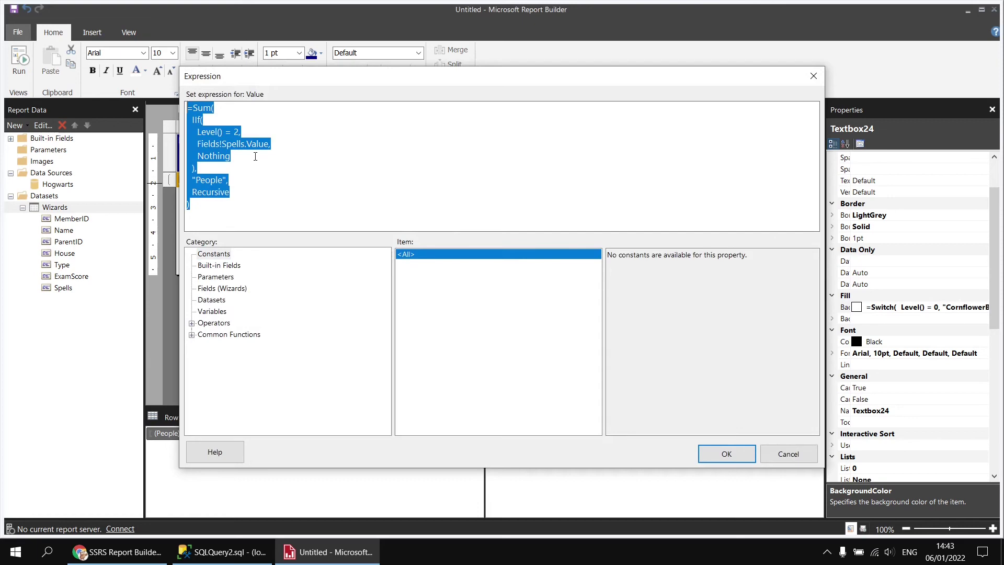
pyautogui.click(726, 454)
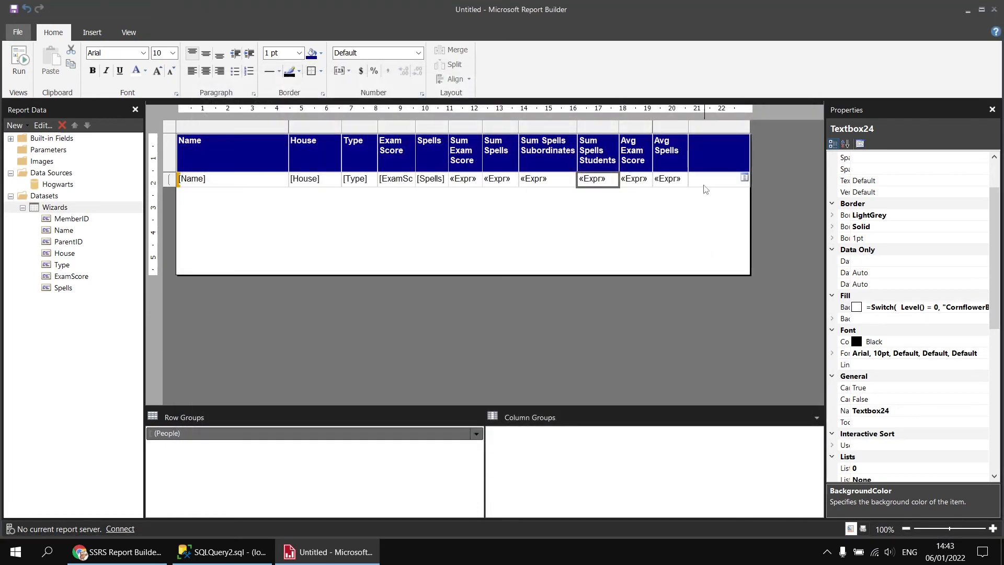
# - Paste the copied expression into the new column's detail cell and change Sum to Avg, keeping the Level() = 2 condition
pyautogui.click(710, 183)
pyautogui.rightClick(710, 183)
pyautogui.click(748, 276)
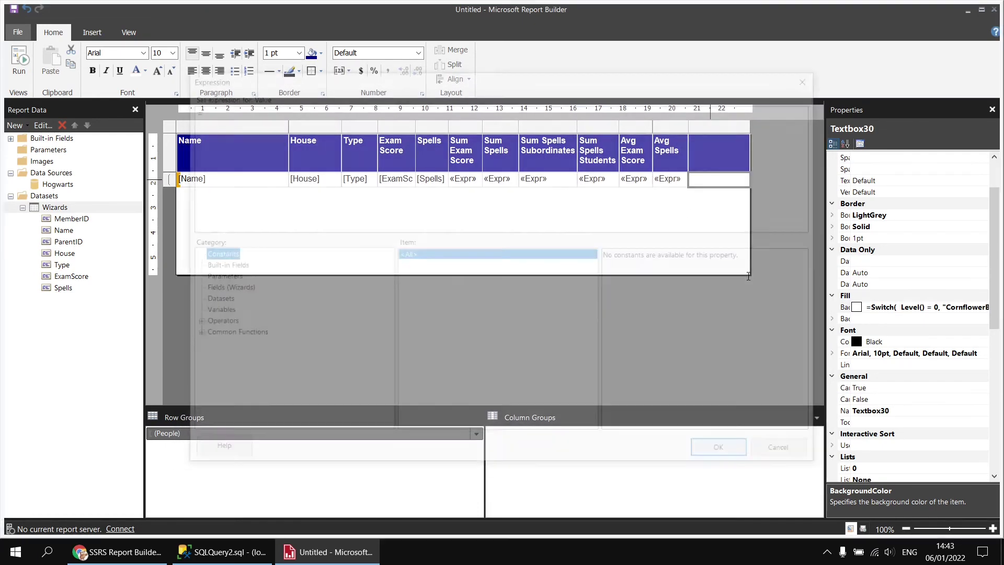
pyautogui.click(323, 130)
pyautogui.hotkey('ctrl', 'a')
pyautogui.hotkey('ctrl', 'v')
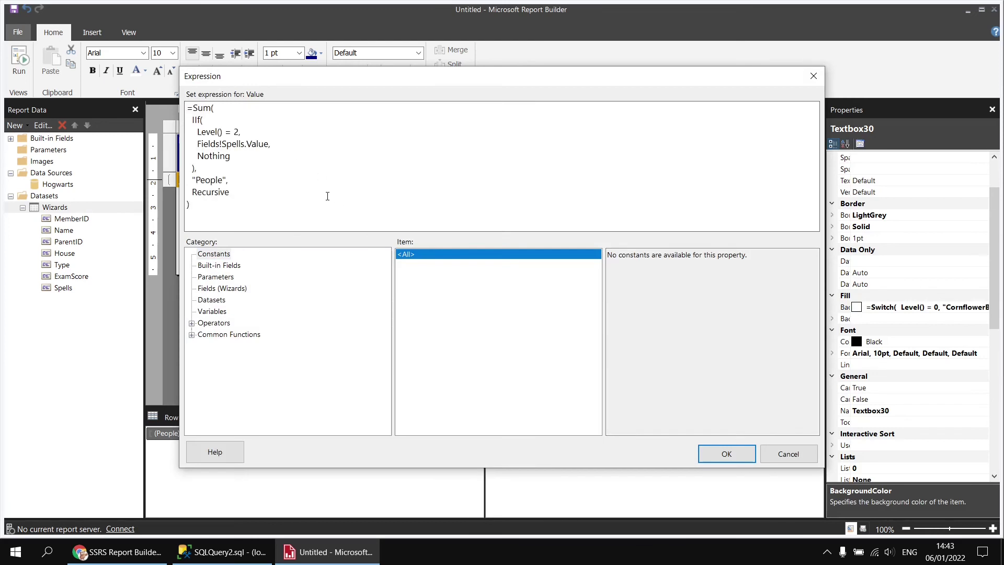
pyautogui.moveTo(195, 109); pyautogui.dragTo(205, 109)
pyautogui.write('Avg(')
pyautogui.moveTo(198, 132); pyautogui.dragTo(237, 132)
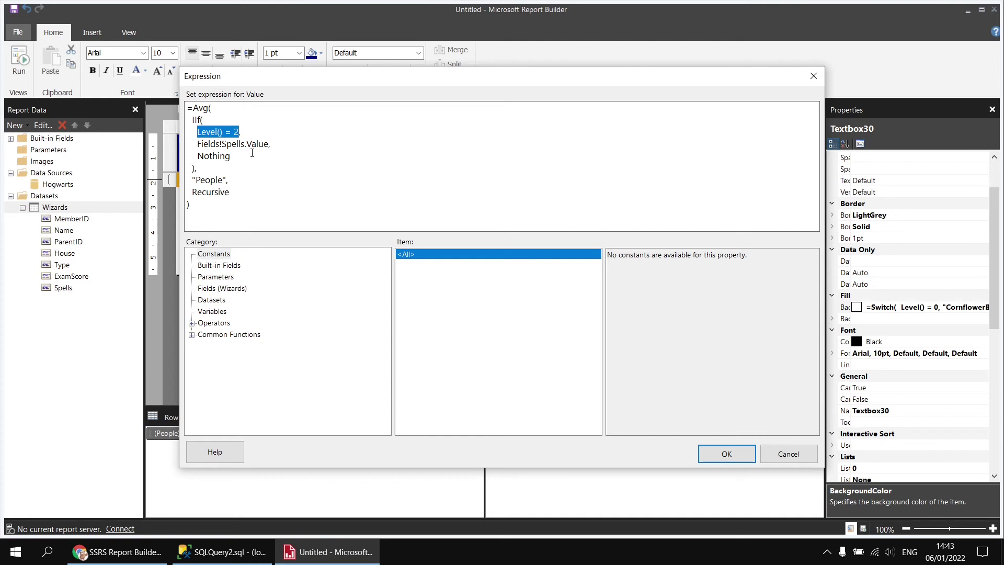
pyautogui.click(251, 171)
pyautogui.click(726, 454)
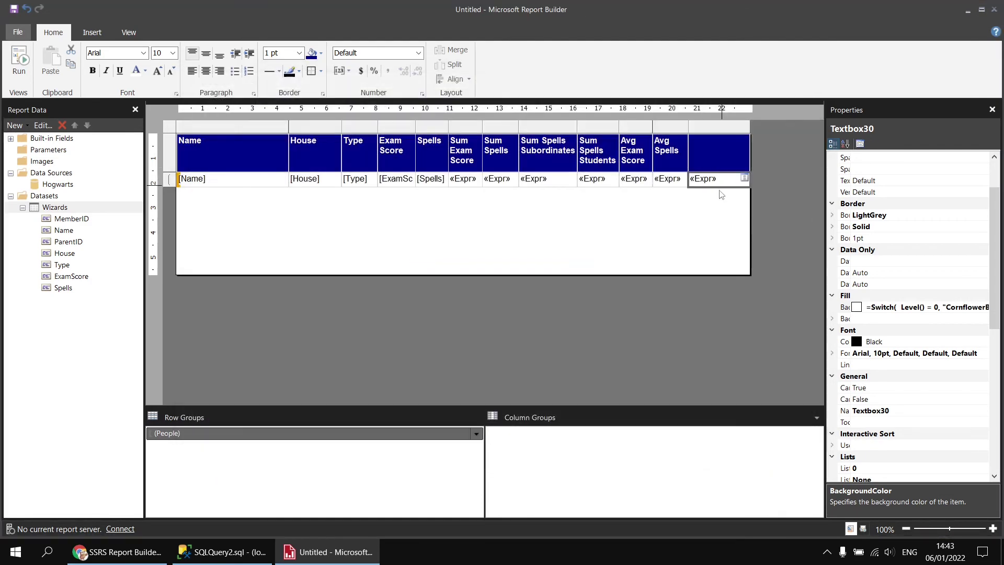
# - Apply the Number format to the new last column's detail cell
pyautogui.click(722, 187)
pyautogui.click(720, 180)
pyautogui.click(418, 53)
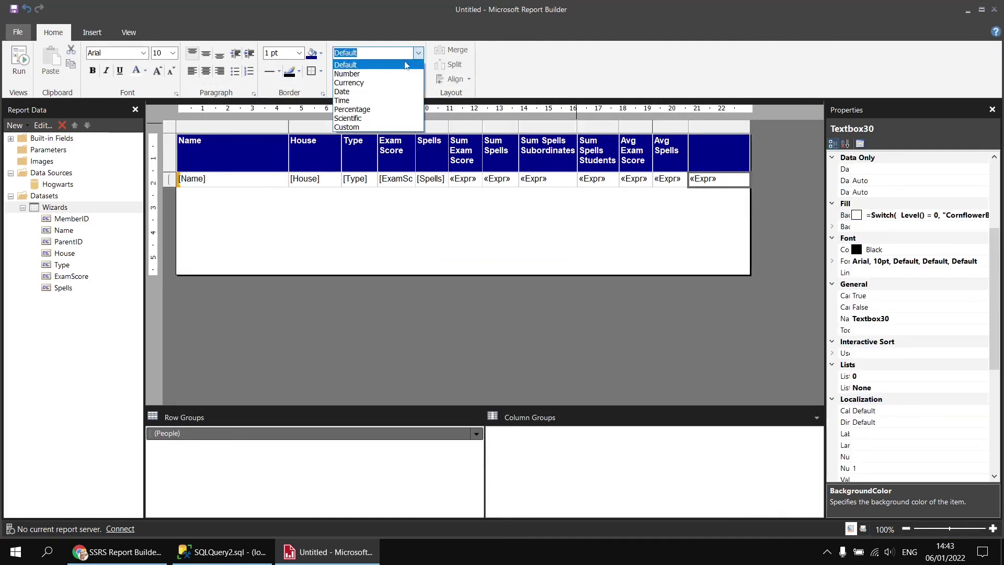
# - Give the last column a narrow three-line header "Avg Spells Students" and preview the report
pyautogui.click(708, 152)
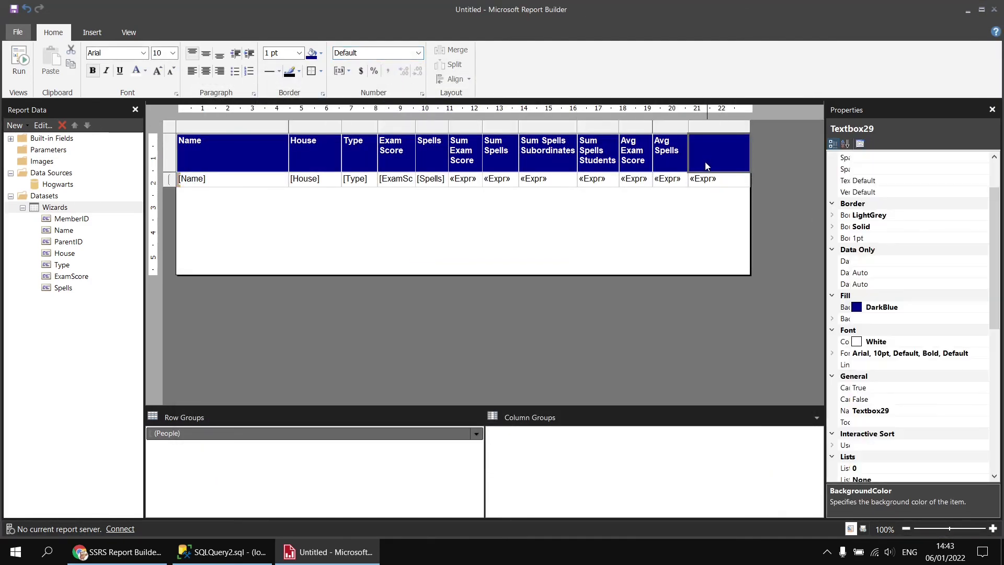
pyautogui.write('Avg Spe')
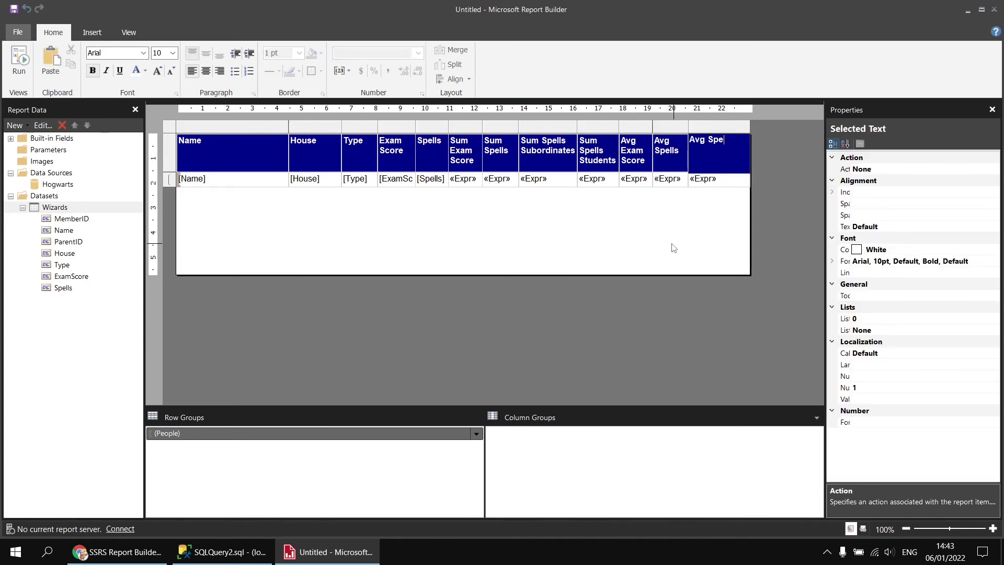
pyautogui.write('lls Students')
pyautogui.moveTo(751, 127); pyautogui.dragTo(727, 131)
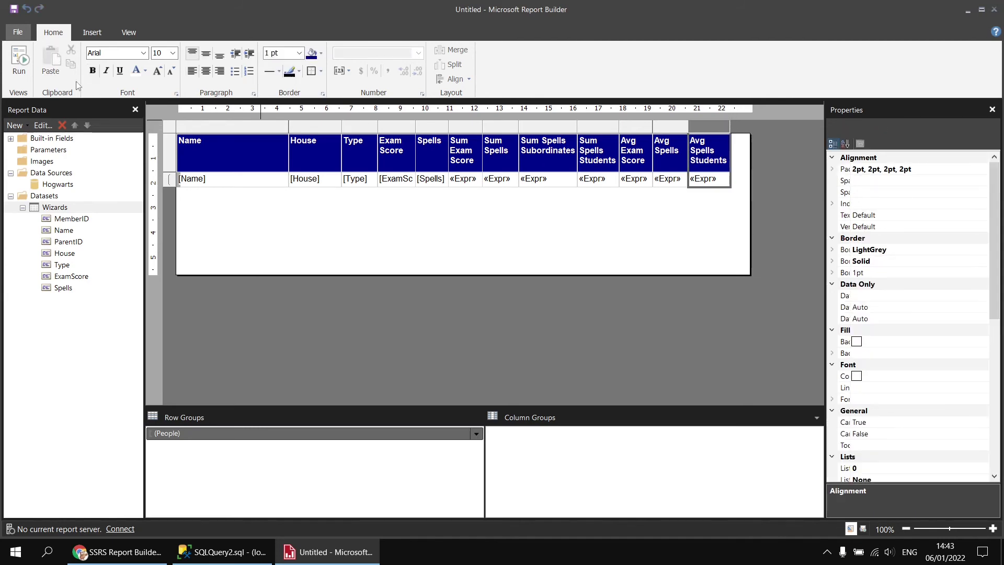
pyautogui.click(19, 60)
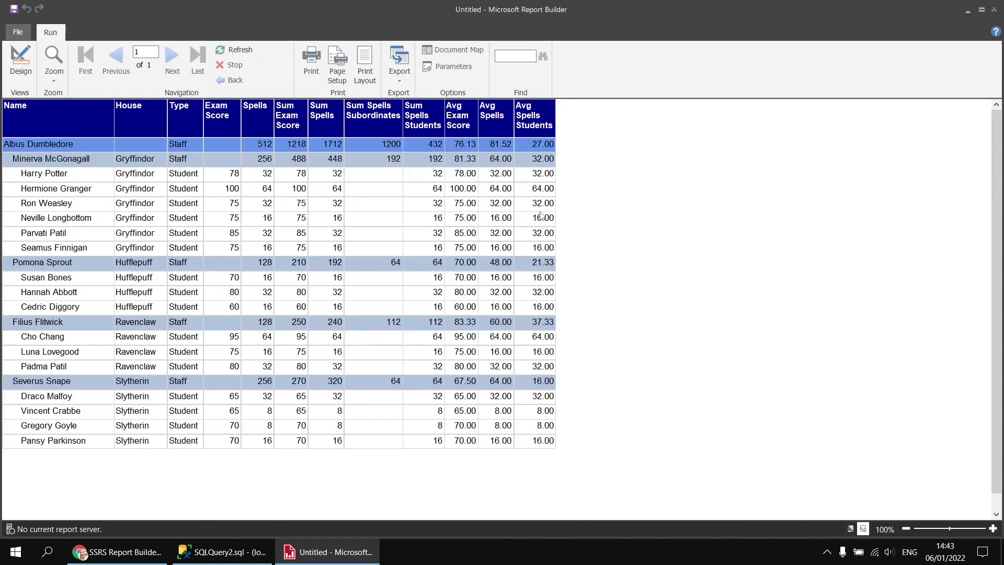
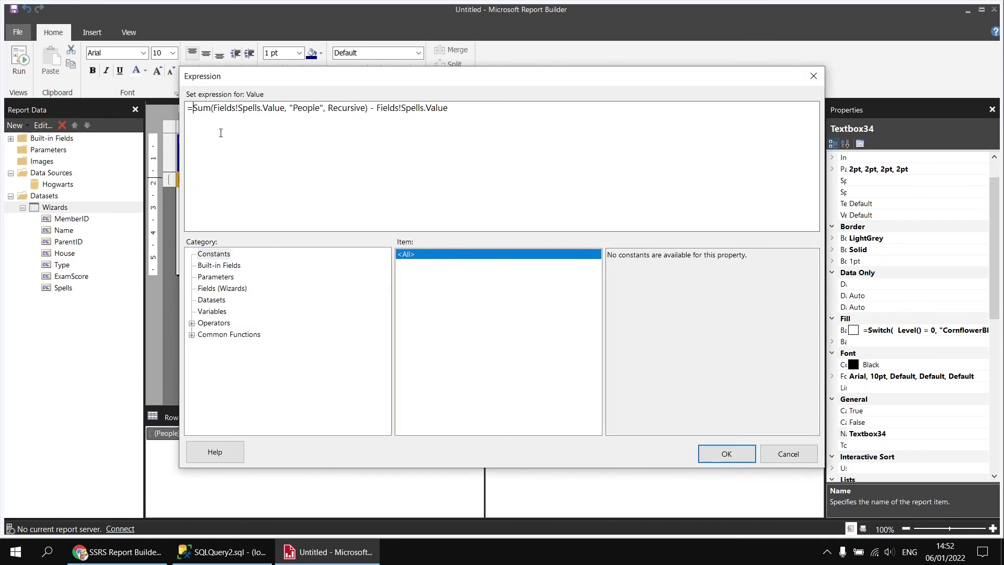
# - Wrap the expression's subtraction in parentheses followed by a division operator, and look up Count and CountRows among the aggregate functions
pyautogui.write('(')
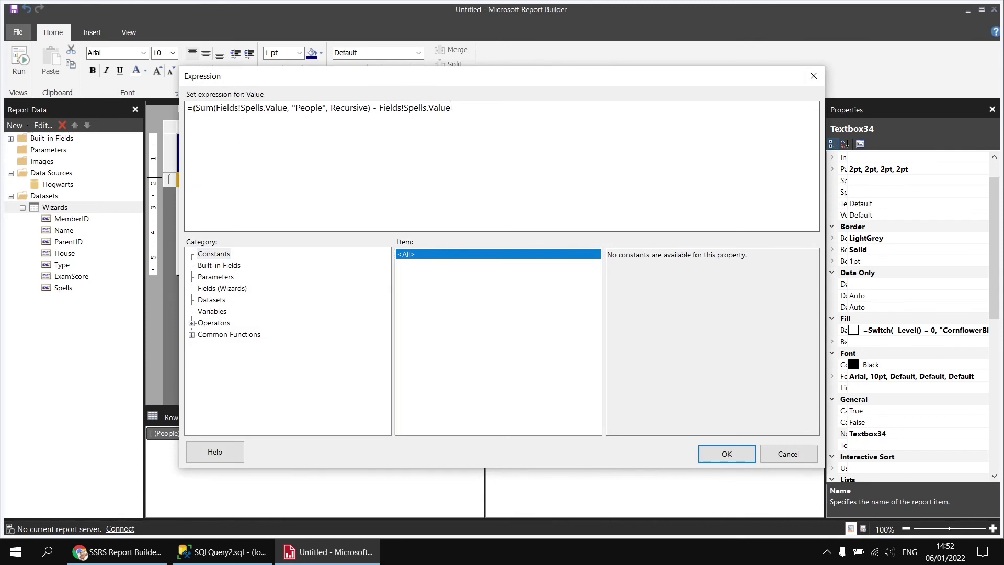
pyautogui.click(460, 109)
pyautogui.write(') /')
pyautogui.click(192, 334)
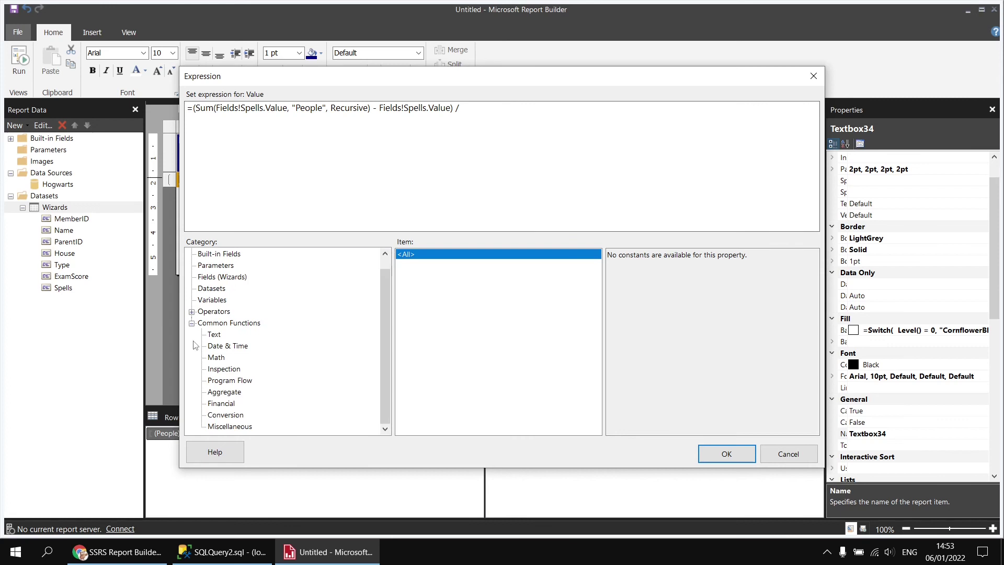
pyautogui.click(221, 393)
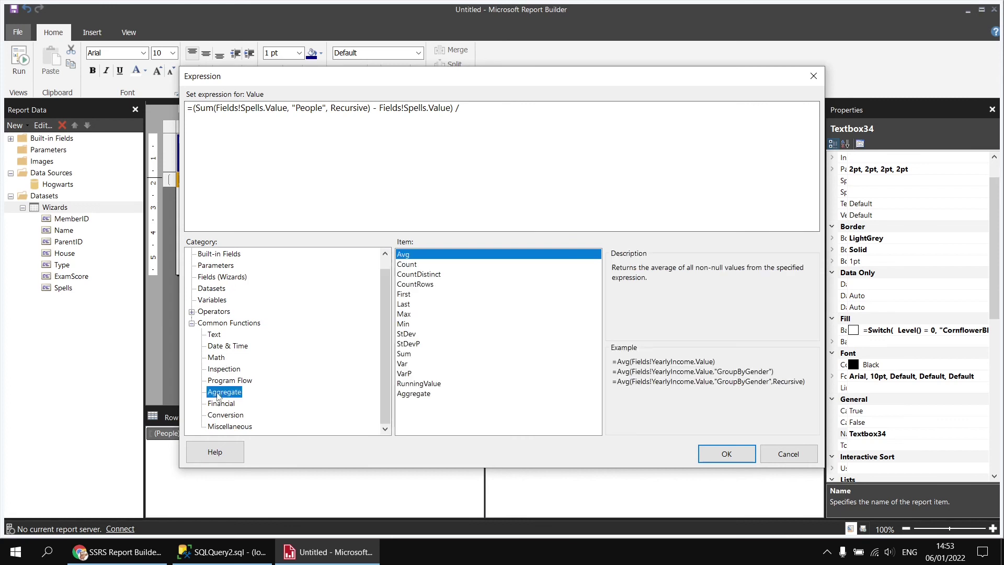
pyautogui.click(414, 265)
pyautogui.click(419, 285)
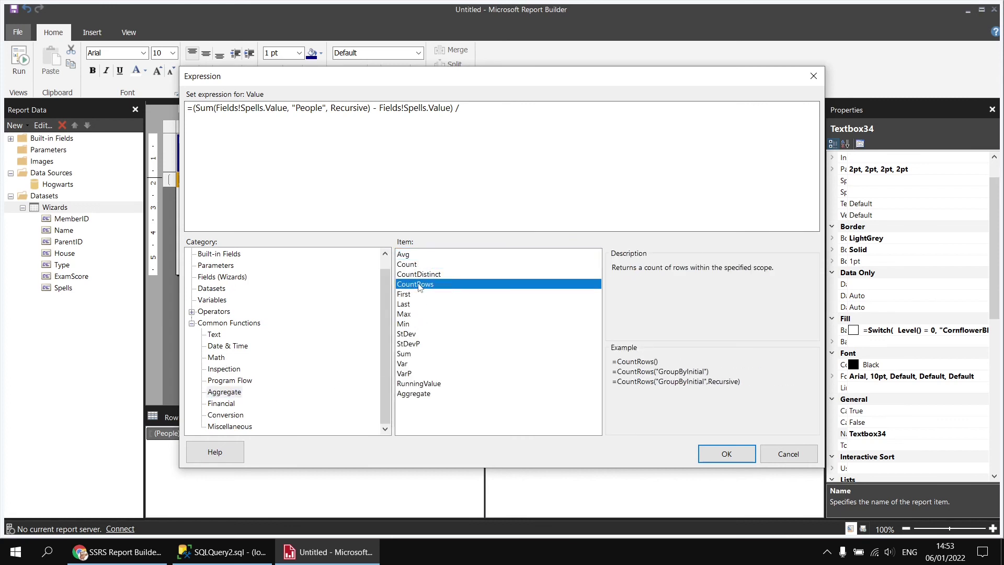
pyautogui.click(406, 267)
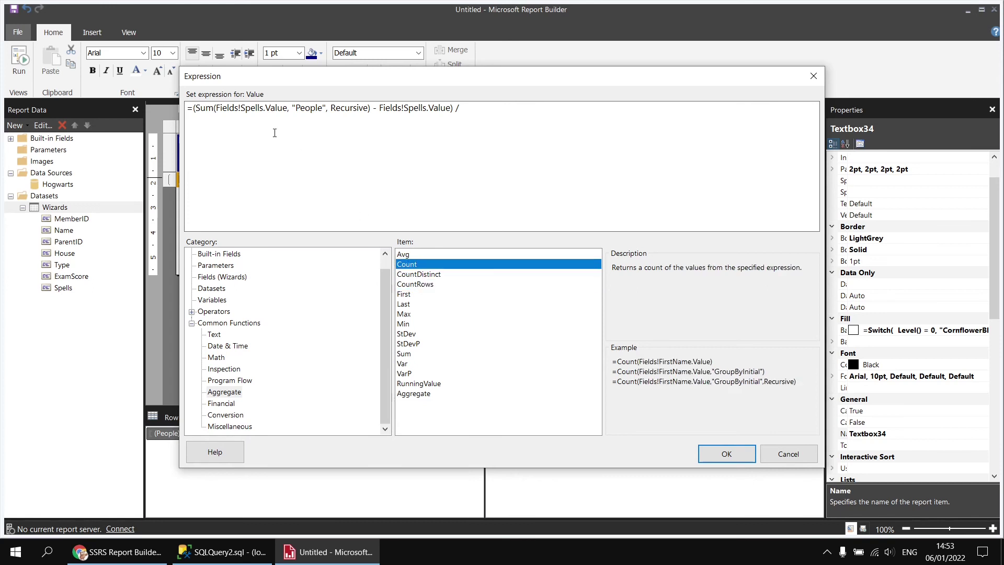
# - Add the divisor (Count(Fields!Spells.Value, "People", Recursive) - 1) on the expression's second line, reusing the Sum part
pyautogui.moveTo(196, 109); pyautogui.dragTo(370, 140)
pyautogui.hotkey('ctrl', 'c')
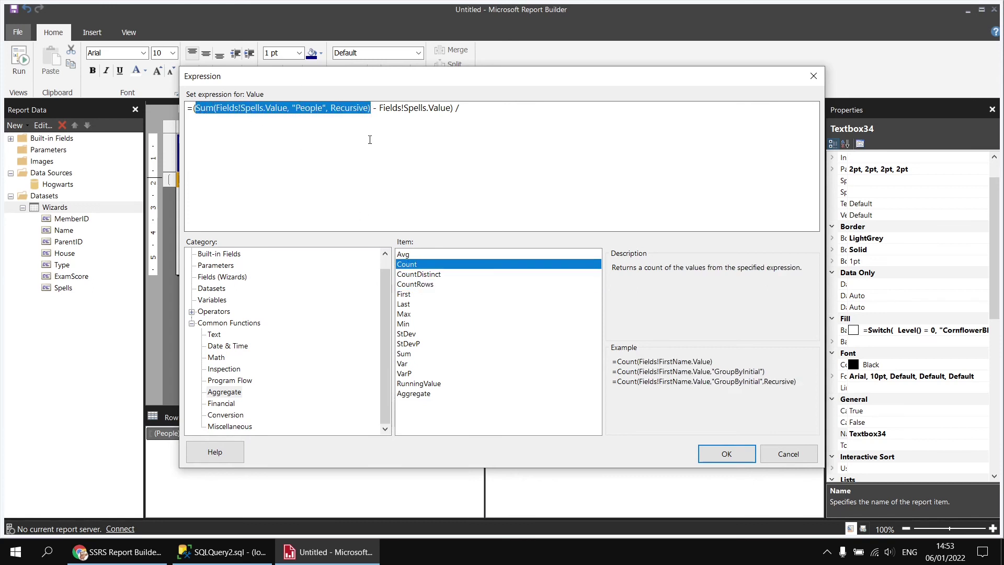
pyautogui.click(229, 121)
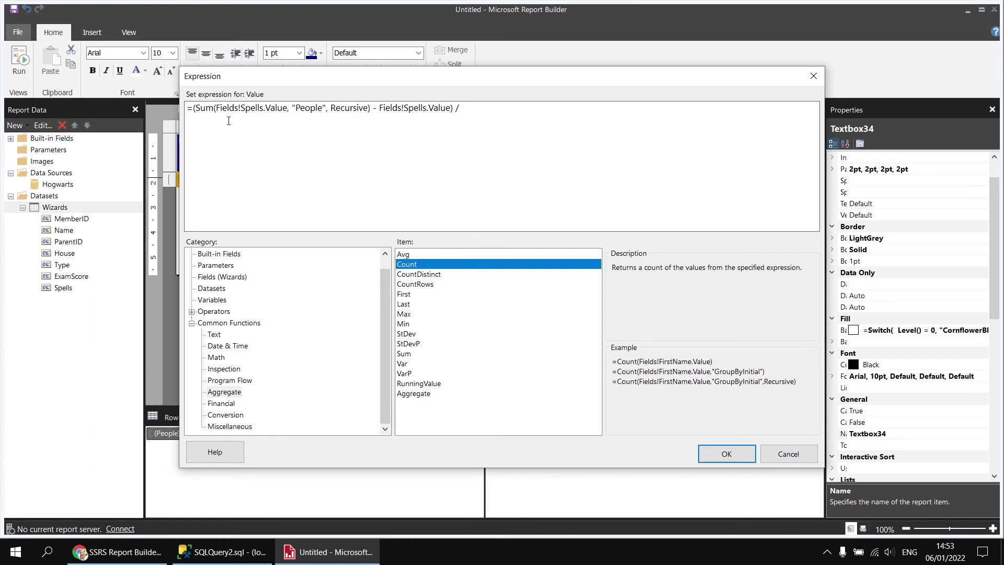
pyautogui.write('(')
pyautogui.hotkey('ctrl', 'v')
pyautogui.moveTo(189, 120); pyautogui.dragTo(208, 120)
pyautogui.write('Count')
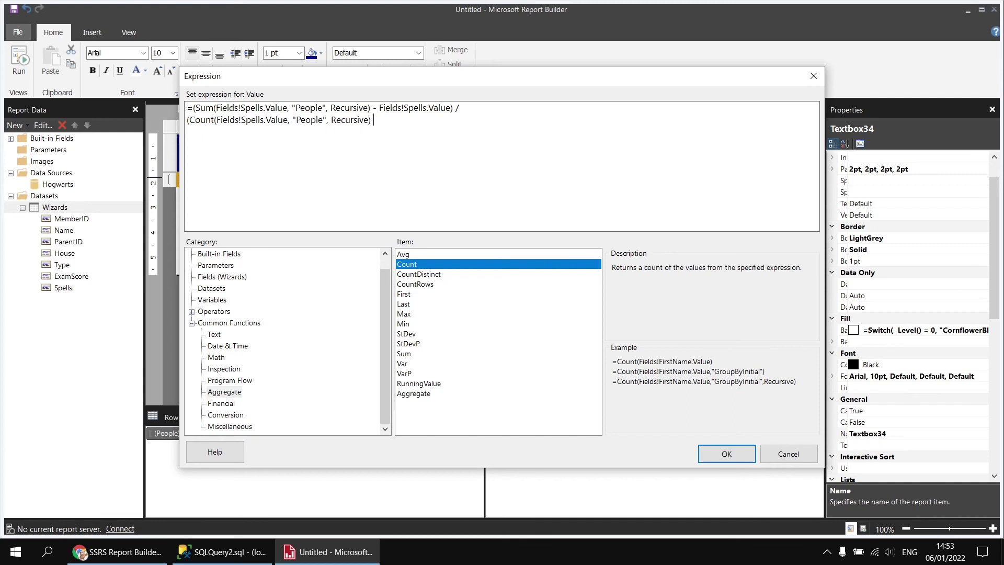
pyautogui.write('- 1)')
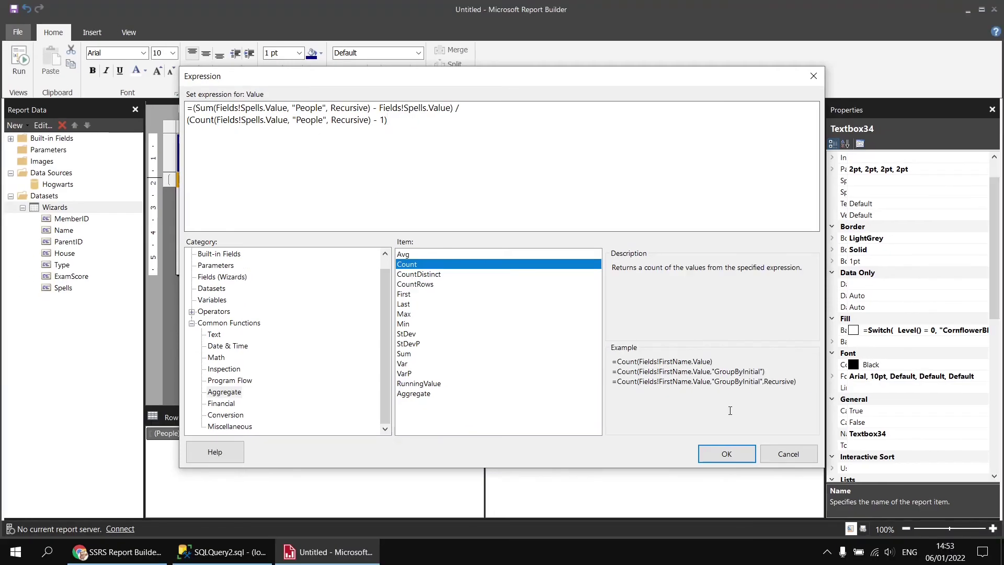
# - Accept the average expression and apply the Number format to the last column's detail cell
pyautogui.click(714, 454)
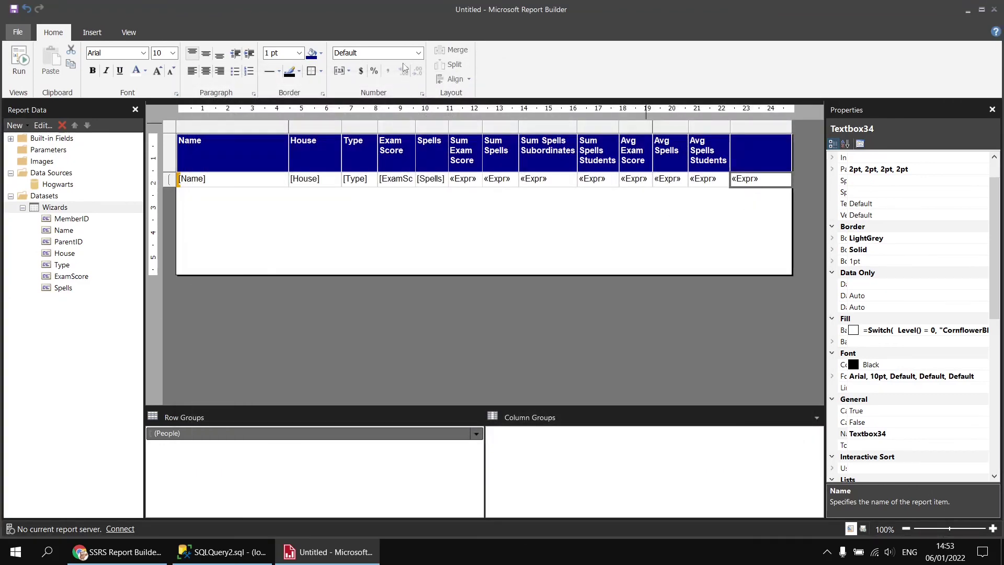
pyautogui.click(417, 54)
pyautogui.click(347, 74)
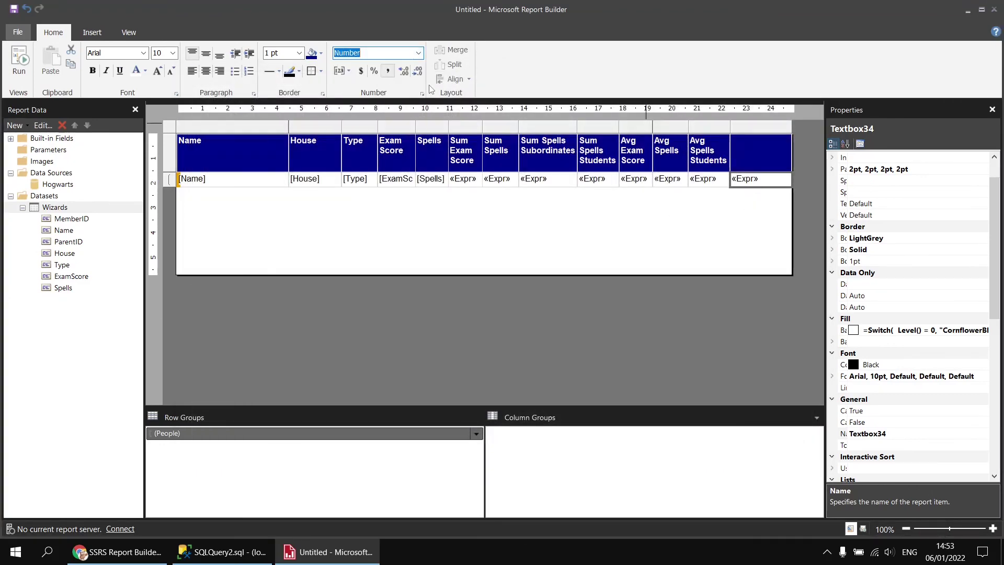
# - Give the last column the header "Avg Spells Subordinates" and preview the report
pyautogui.click(769, 131)
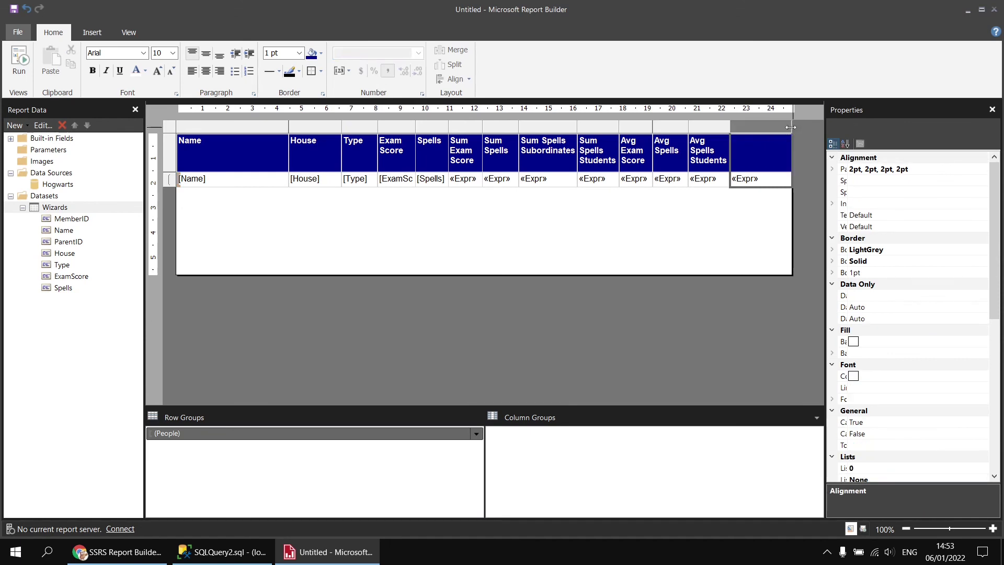
pyautogui.click(754, 143)
pyautogui.click(754, 142)
pyautogui.write('Av')
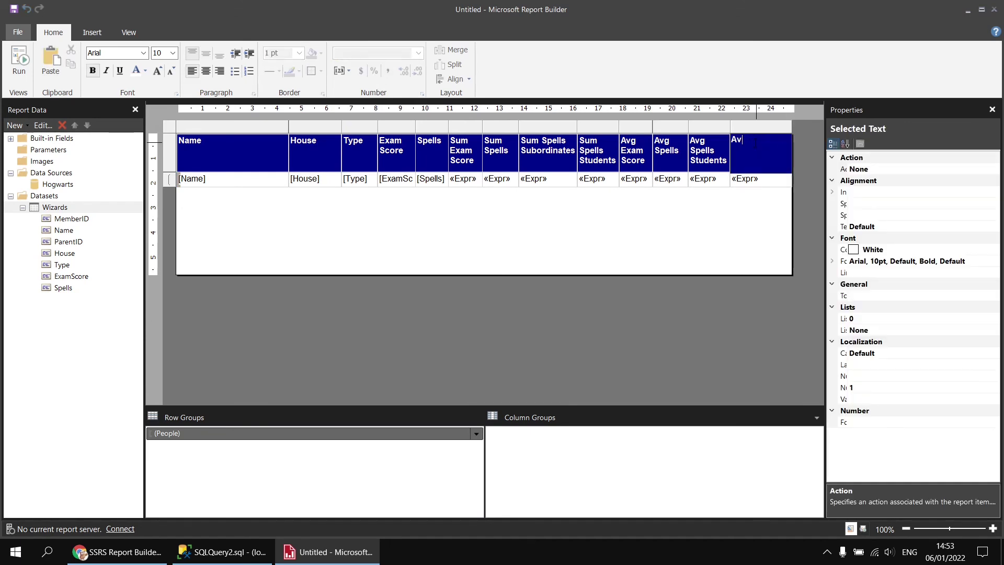
pyautogui.write('g Spells Subordinates')
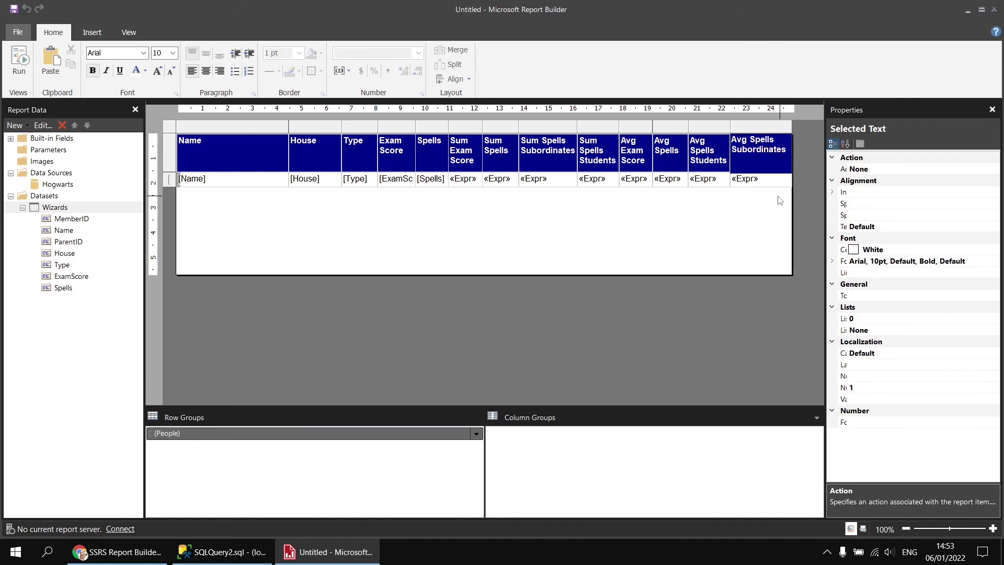
pyautogui.click(777, 199)
pyautogui.click(16, 62)
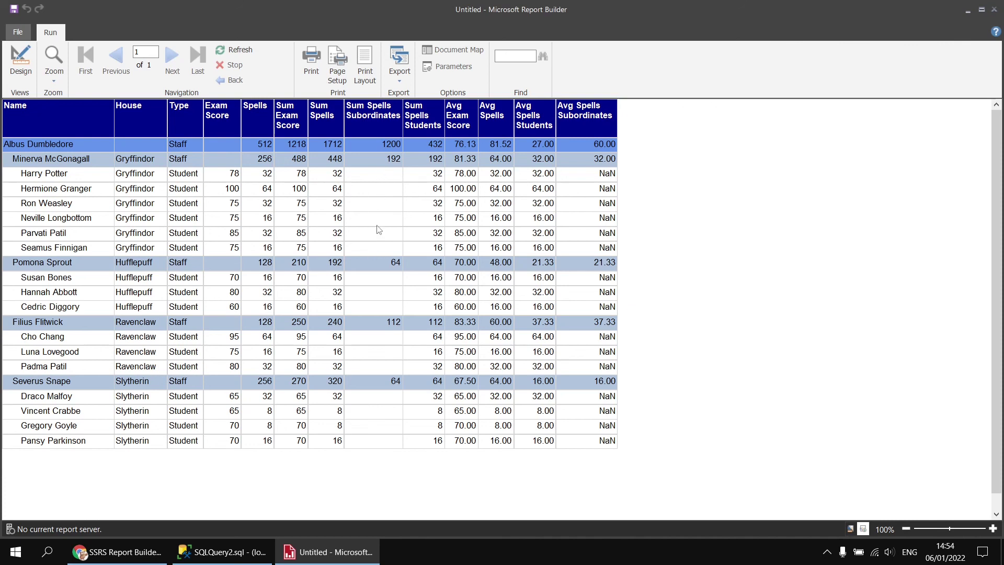
# - Return to the design and copy the IIf opening, CountRows condition and Nothing result from the Sum Spells Subordinates expression, leaving that expression unchanged
pyautogui.click(20, 60)
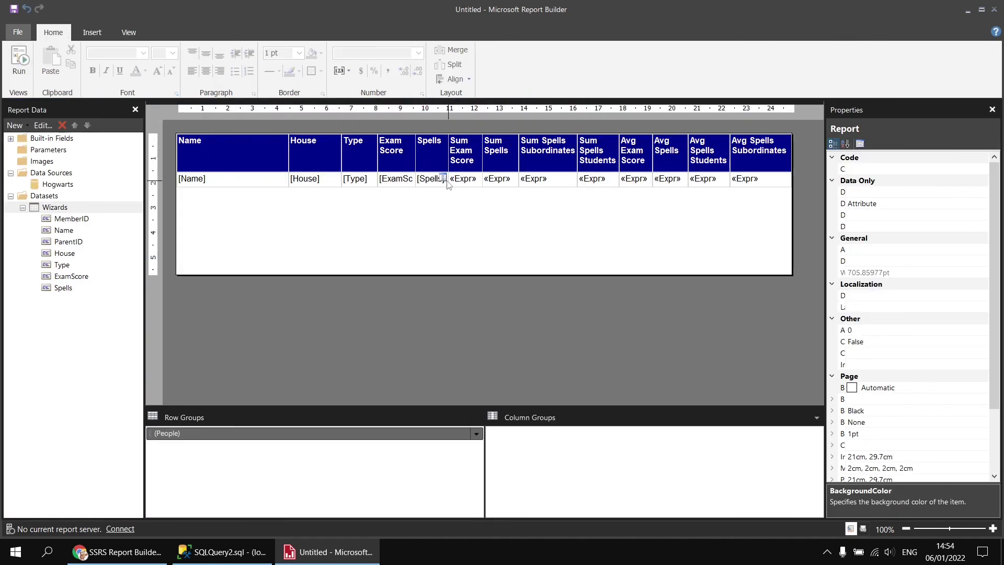
pyautogui.click(553, 186)
pyautogui.rightClick(554, 186)
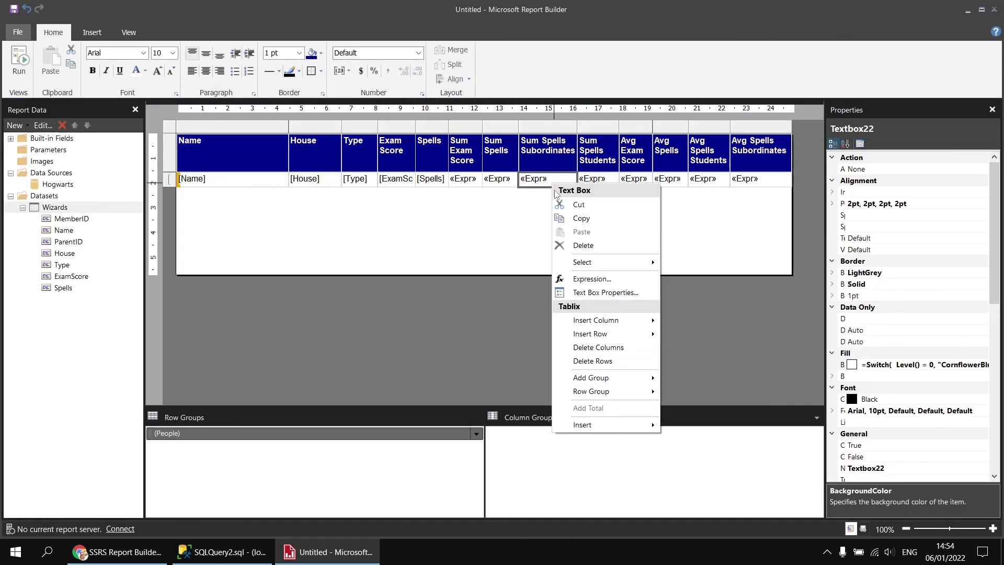
pyautogui.click(579, 280)
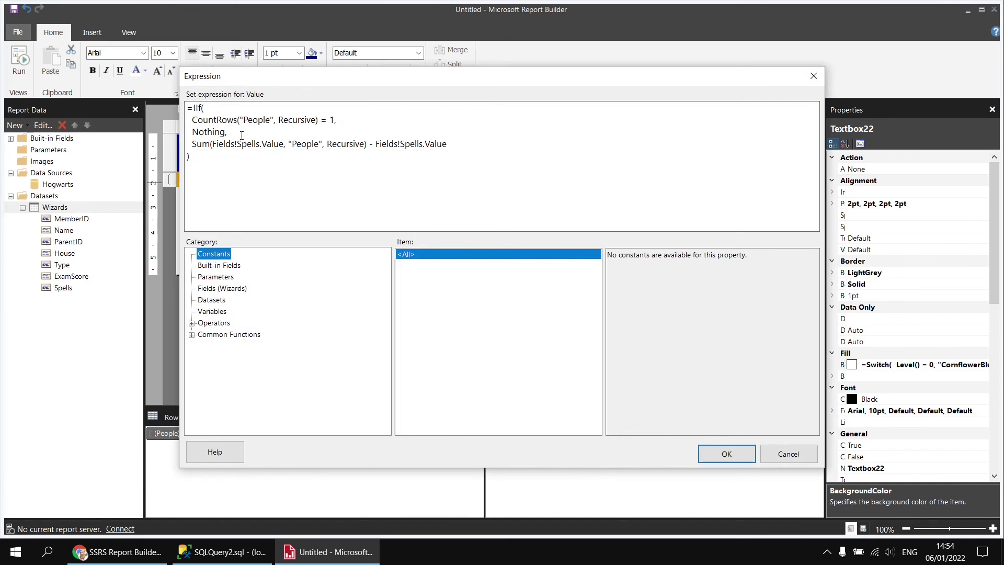
pyautogui.moveTo(229, 132); pyautogui.dragTo(193, 109)
pyautogui.hotkey('ctrl', 'c')
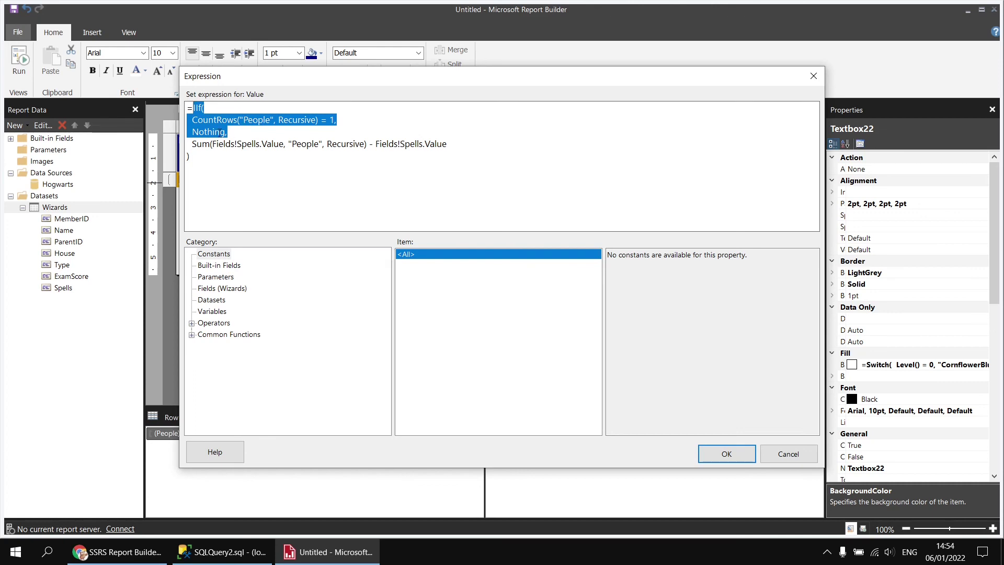
pyautogui.click(787, 455)
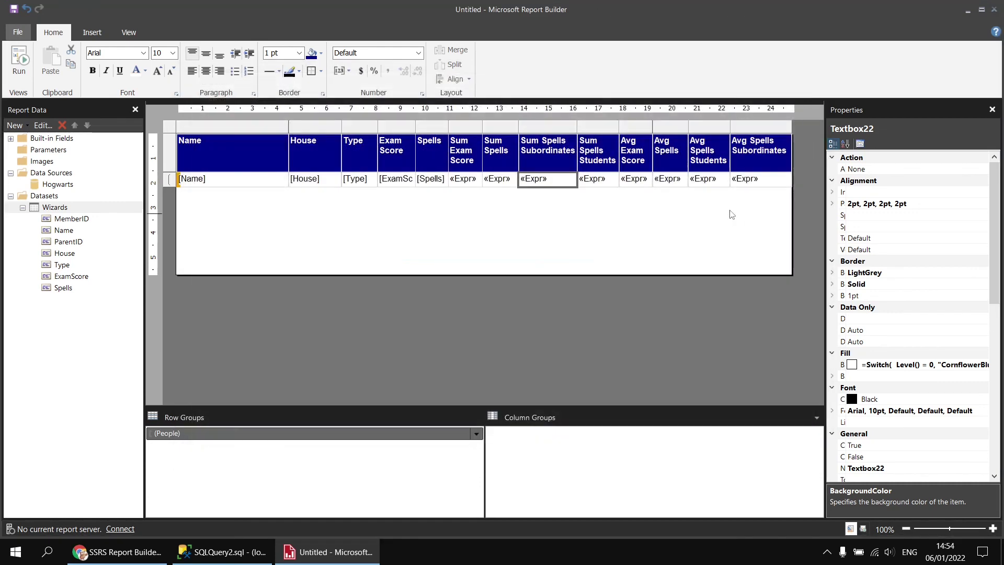
# - Wrap the Avg Spells Subordinates division in the copied IIf, returning Nothing when CountRows("People", Recursive) = 1, with indented lines and a closing parenthesis
pyautogui.rightClick(746, 190)
pyautogui.click(758, 278)
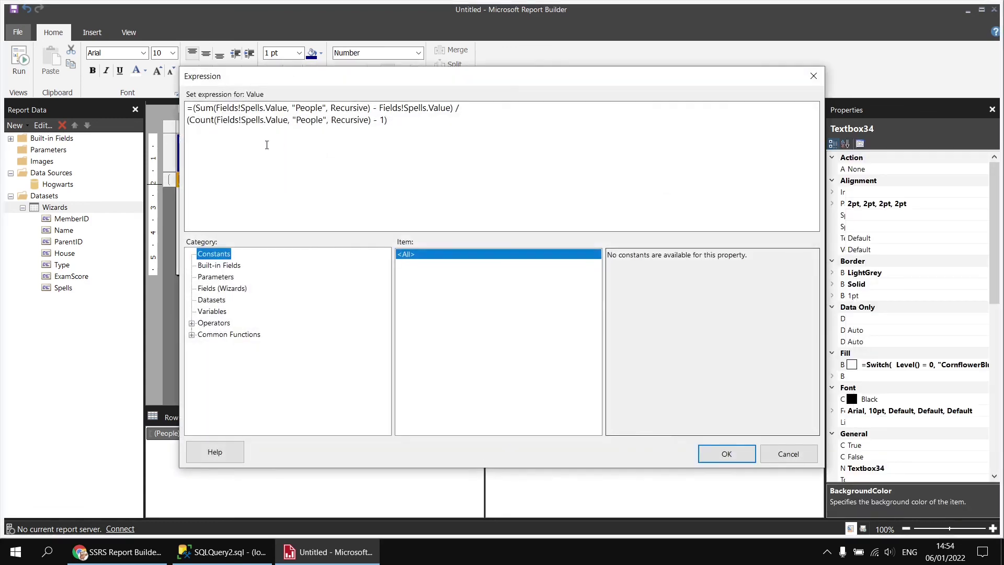
pyautogui.click(194, 109)
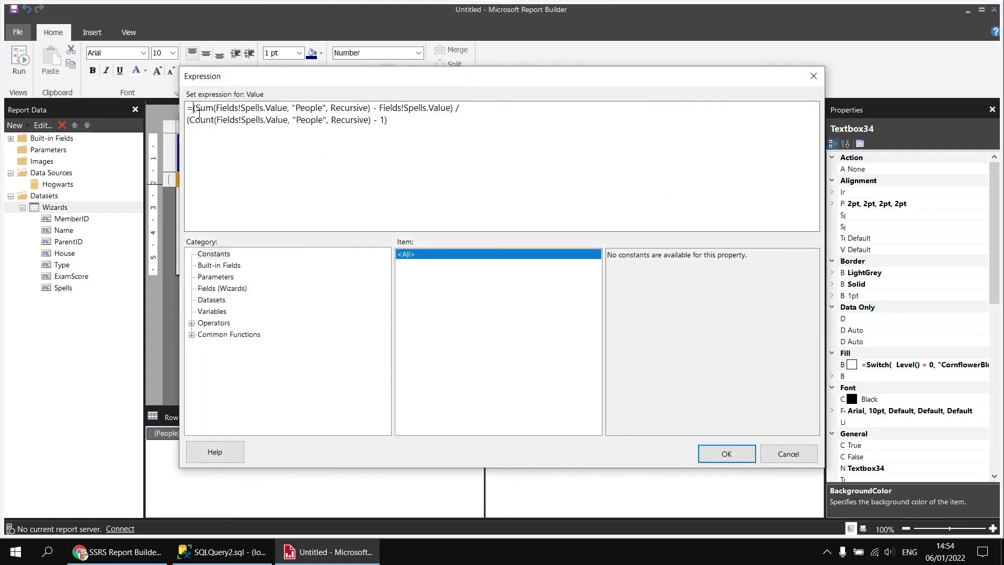
pyautogui.hotkey('ctrl', 'v')
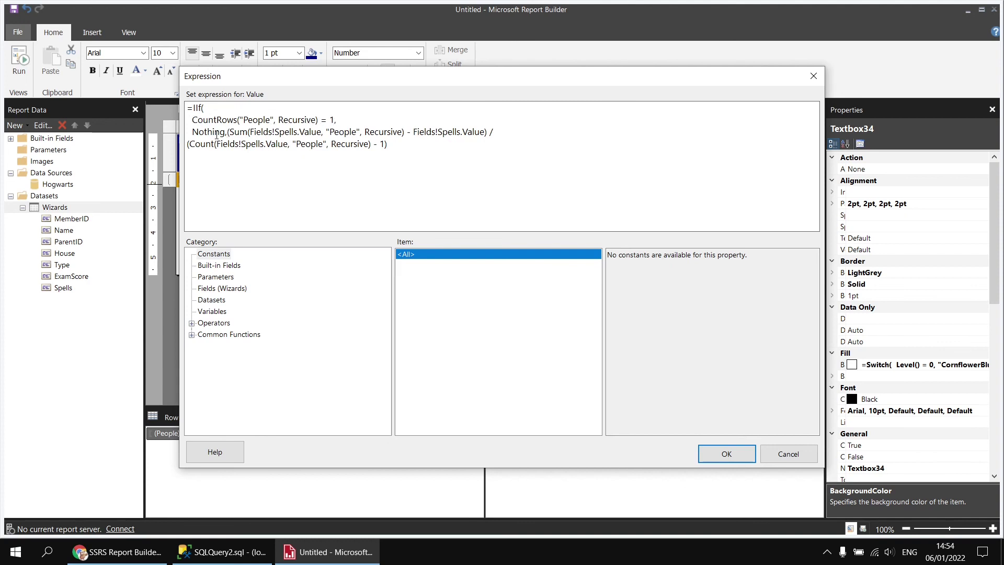
pyautogui.press('Return')
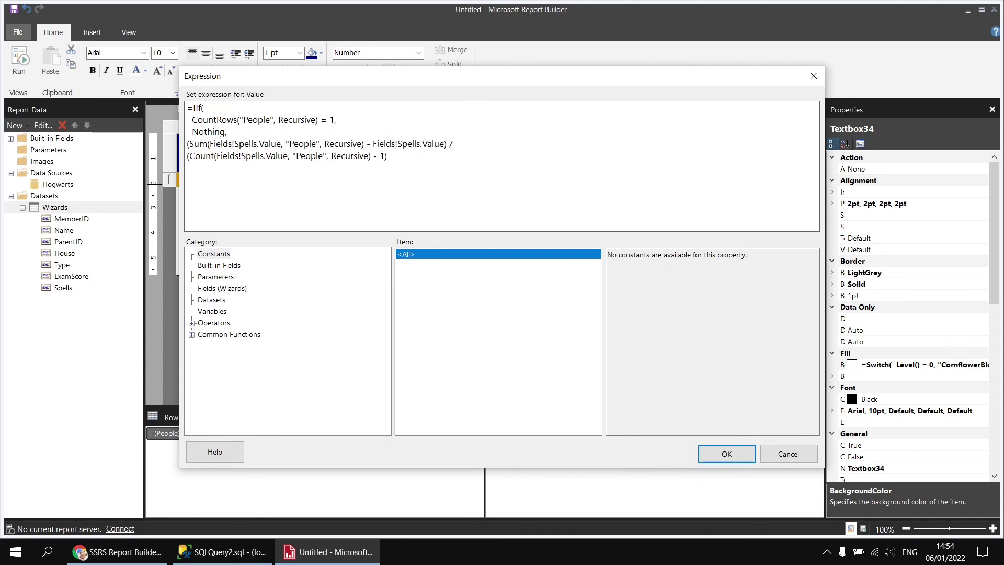
pyautogui.press('Tab')
pyautogui.click(188, 146)
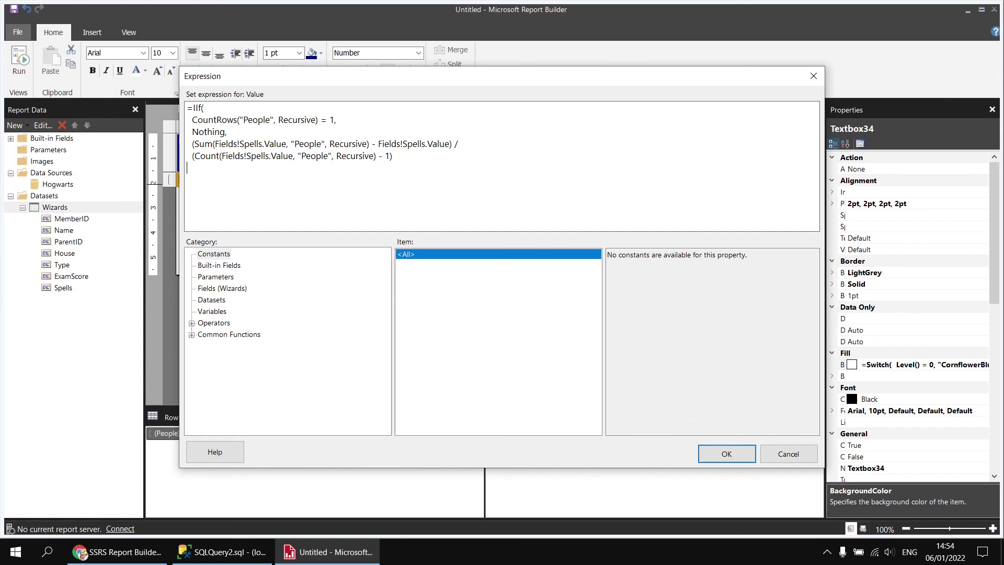
pyautogui.write(')')
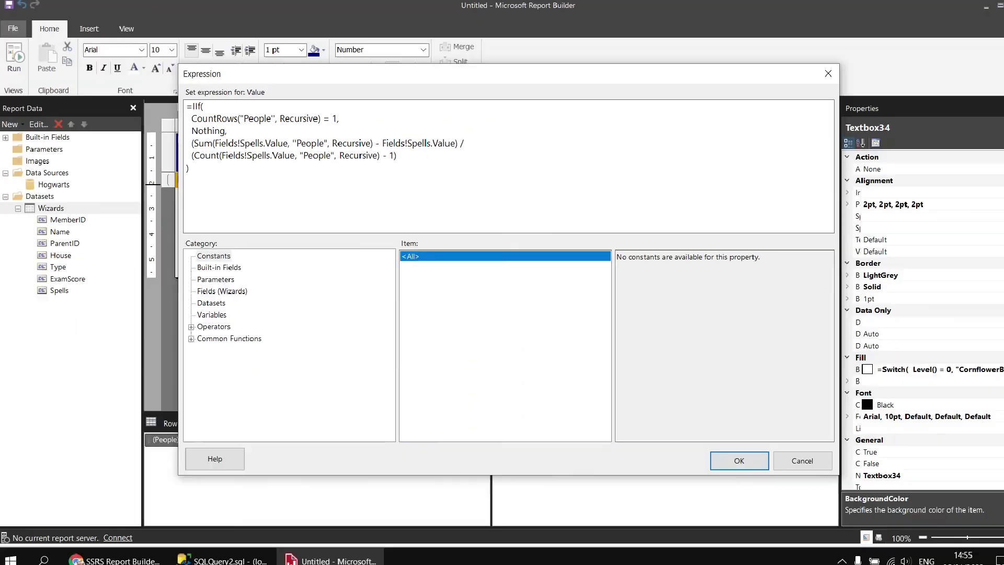
pyautogui.click(723, 454)
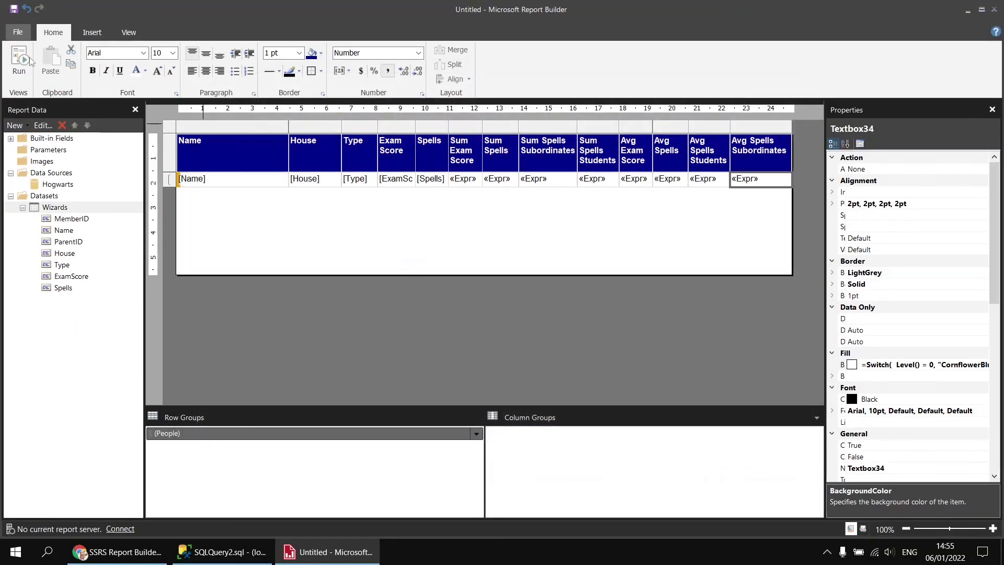
# - Preview the report with the revised subordinates average, and switch to Chrome to review the YouTube comment about hierarchy aggregations
pyautogui.press('F5')
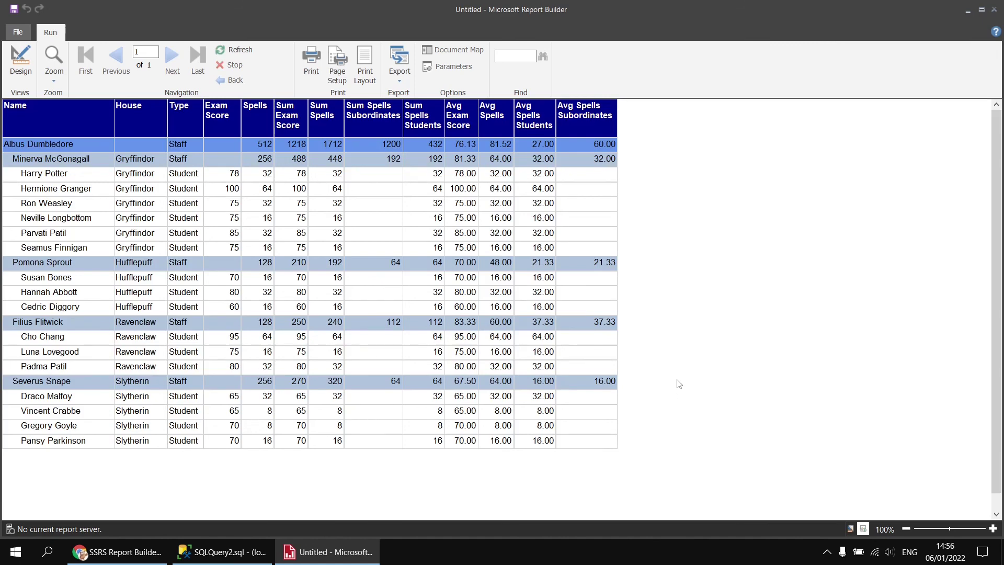
pyautogui.click(135, 550)
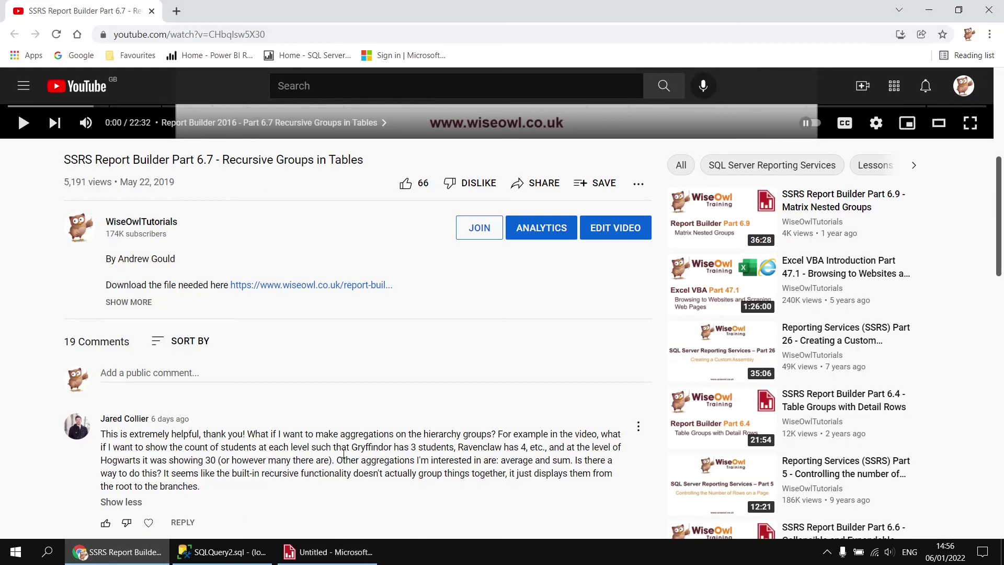